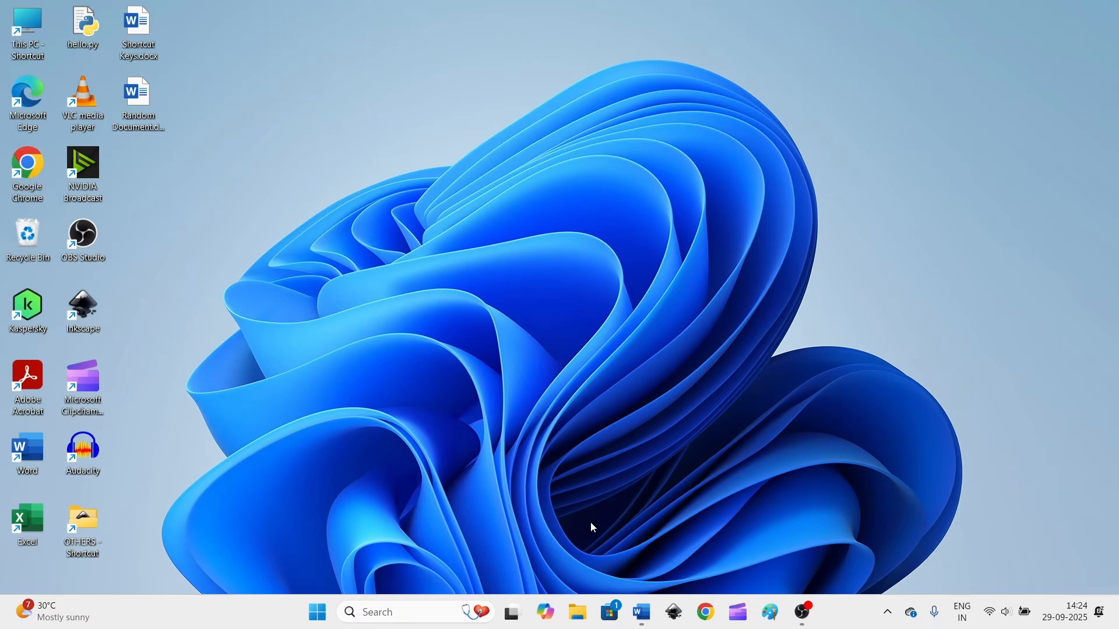
{"action": "key", "text": "super+d"}
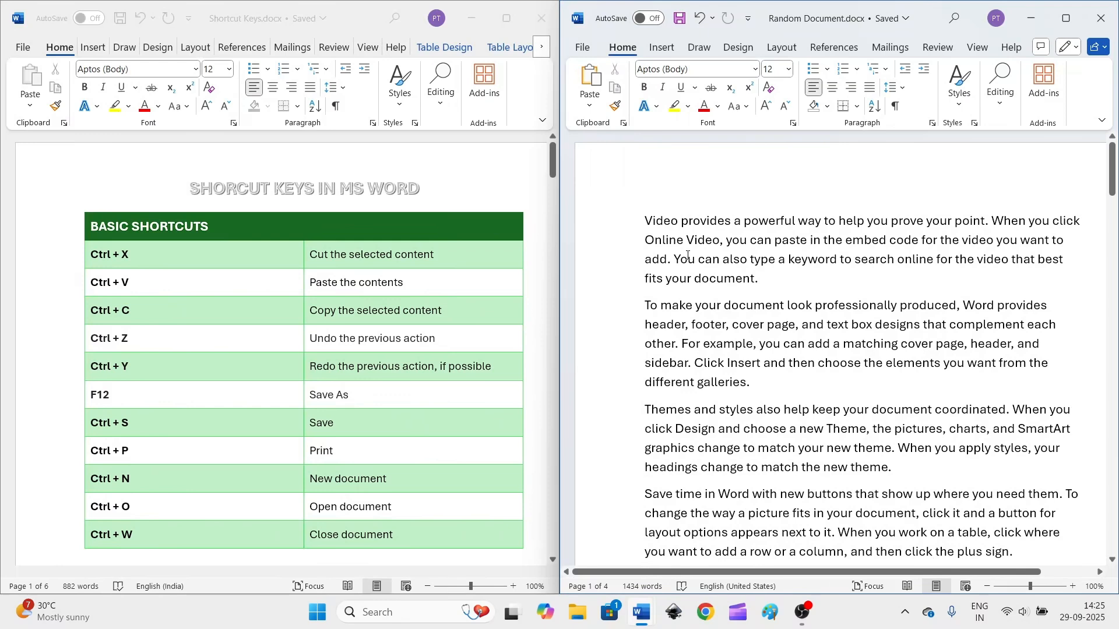
- Cut the word "Video" from the start of the first paragraph and paste it on a new line below that paragraph
{"action": "double_click", "coordinate": [666, 222]}
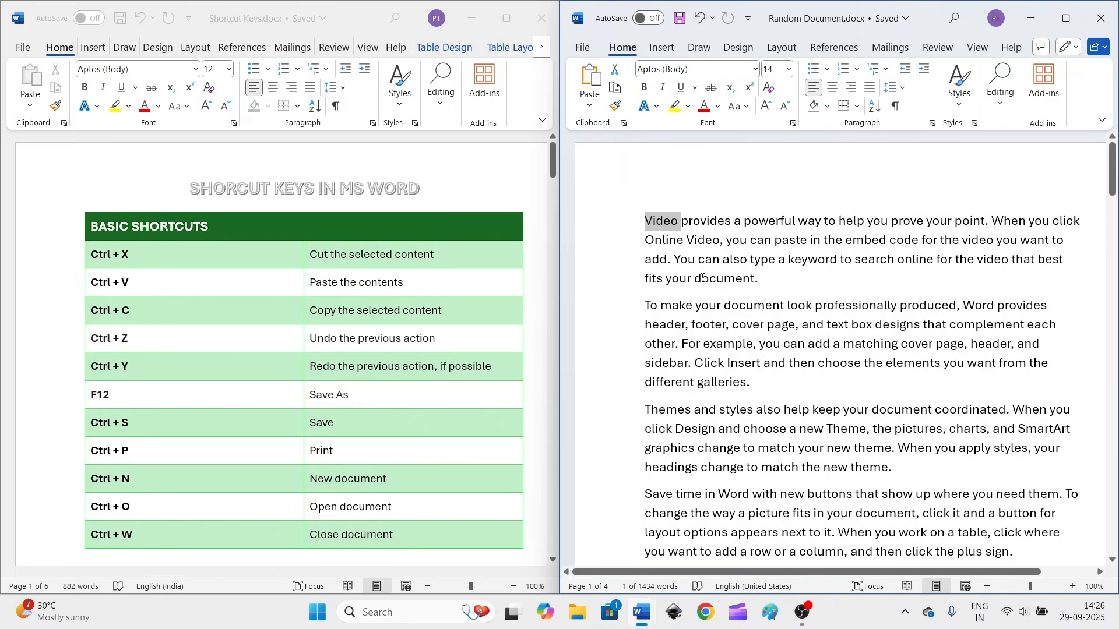
{"action": "key", "text": "ctrl+x"}
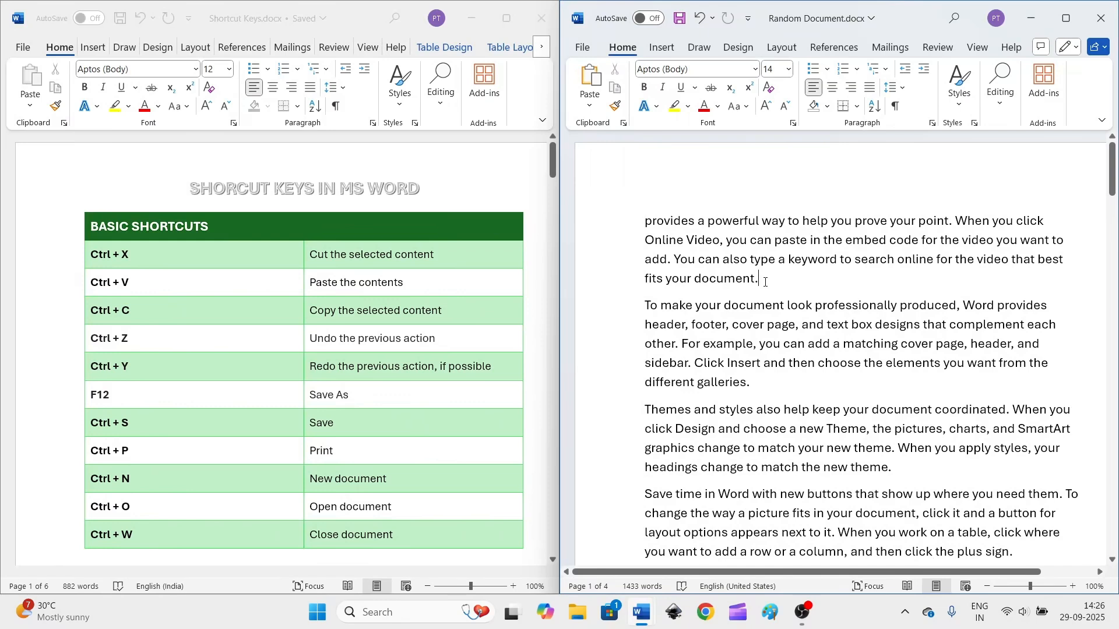
{"action": "key", "text": "Return"}
{"action": "key", "text": "ctrl+v"}
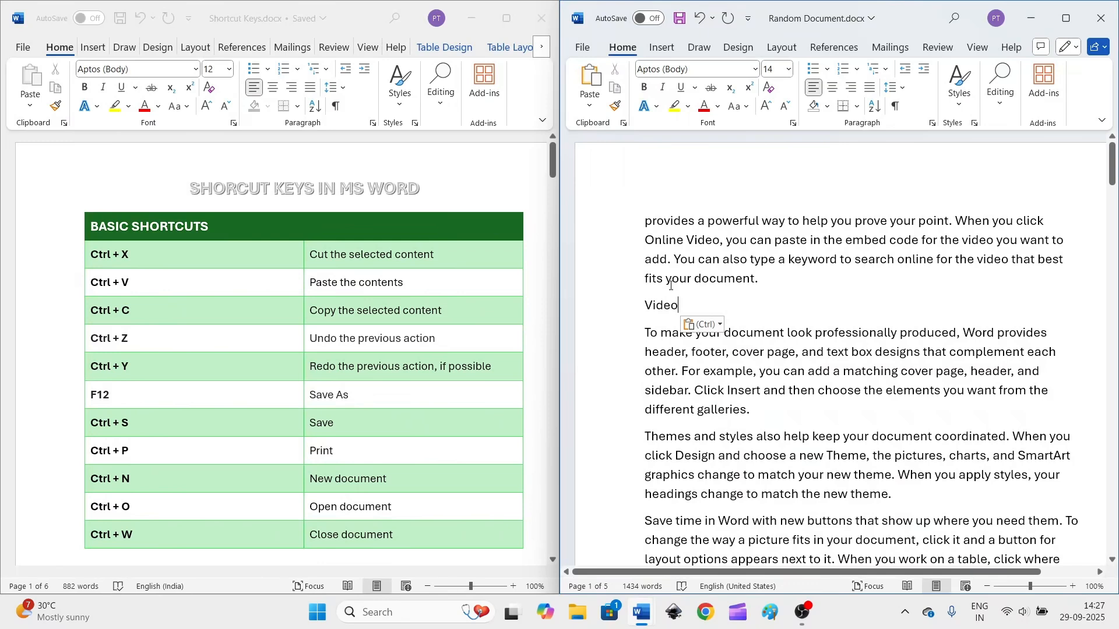
- Copy the word "provides" from the start of the first paragraph onto a new line below "Video"
{"action": "double_click", "coordinate": [666, 222]}
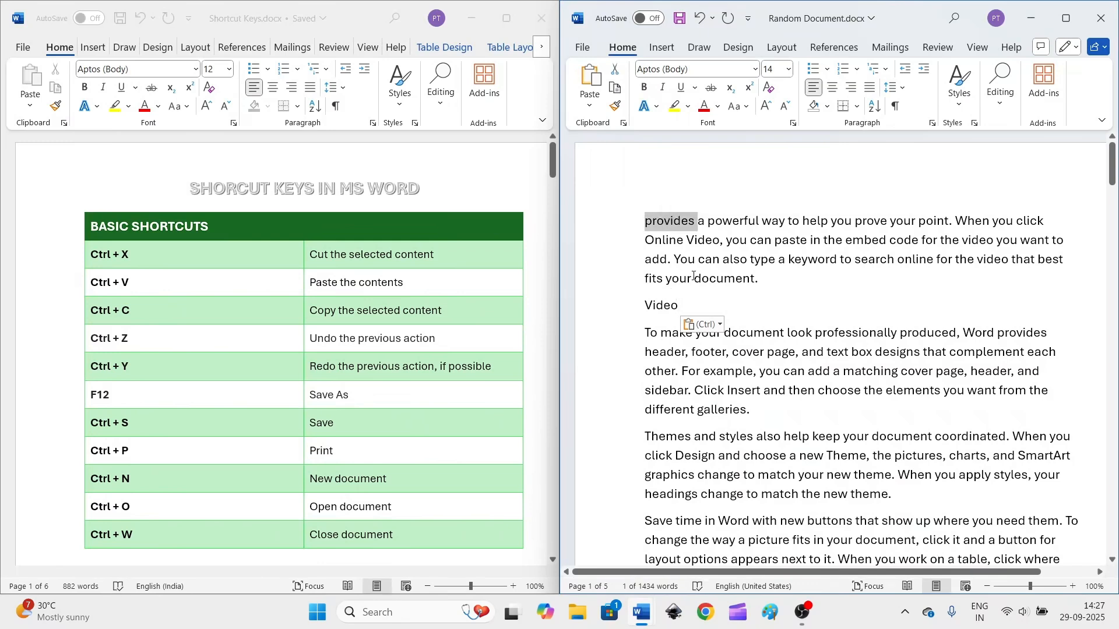
{"action": "key", "text": "ctrl+c"}
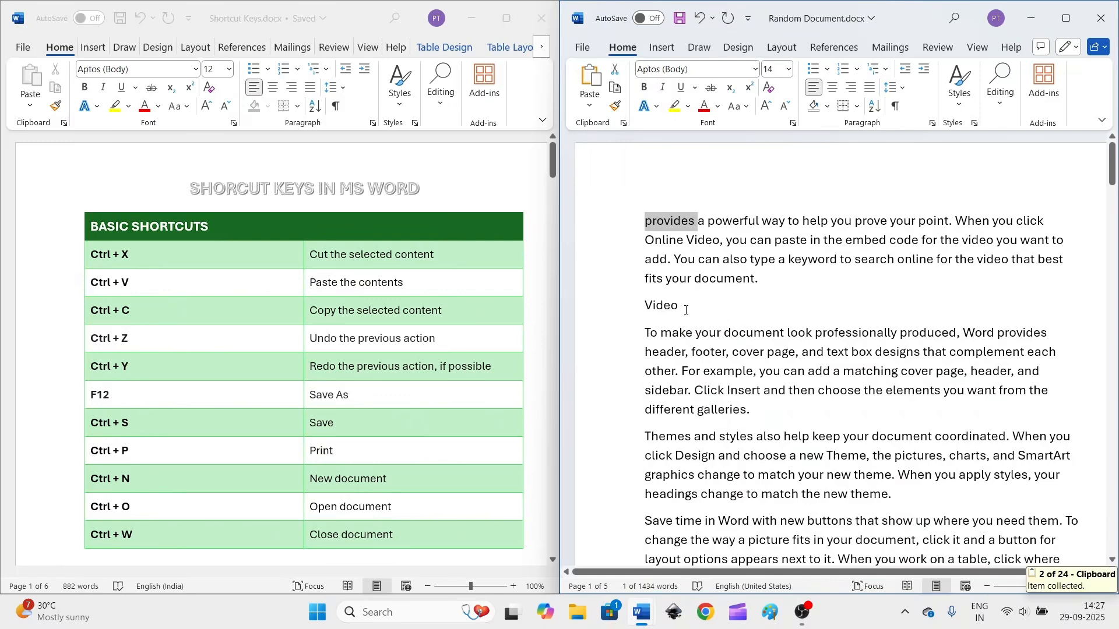
{"action": "left_click", "coordinate": [683, 307]}
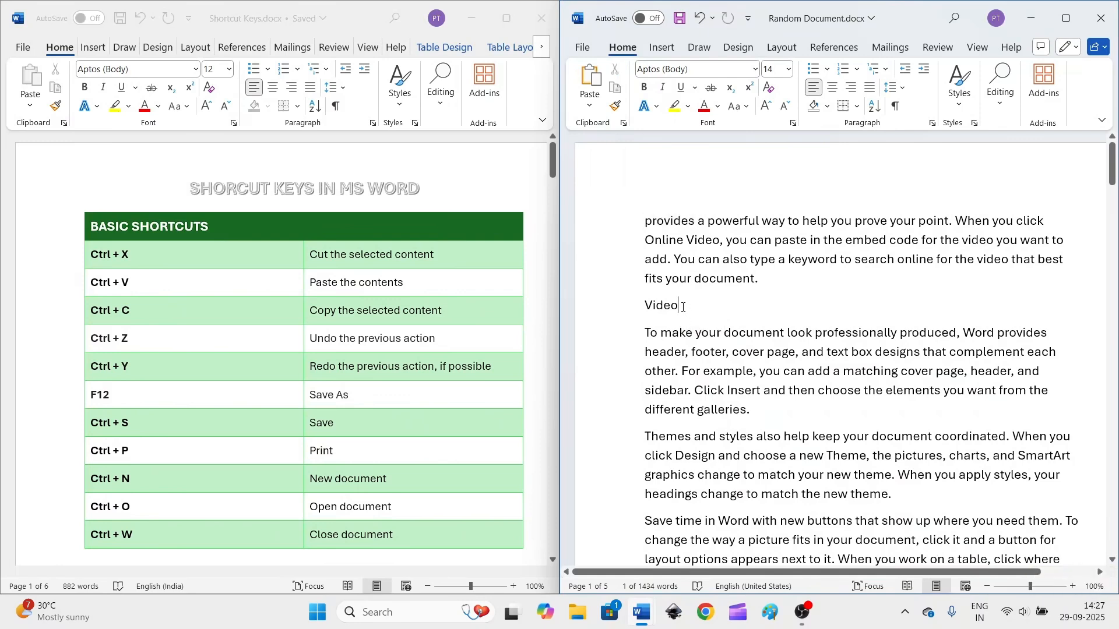
{"action": "key", "text": "Return"}
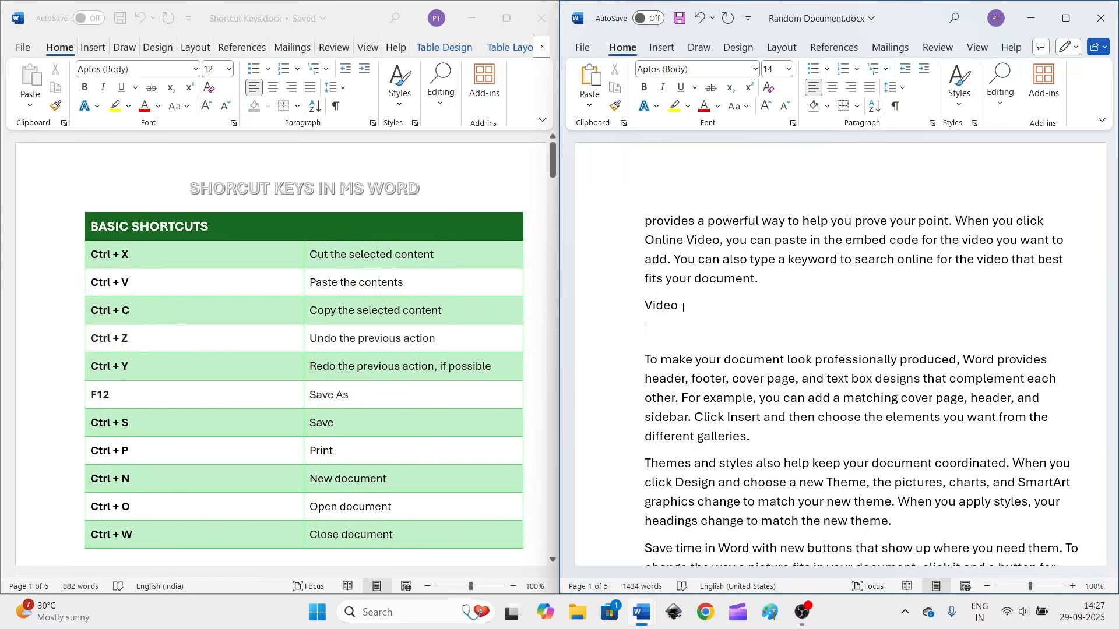
{"action": "key", "text": "ctrl+v"}
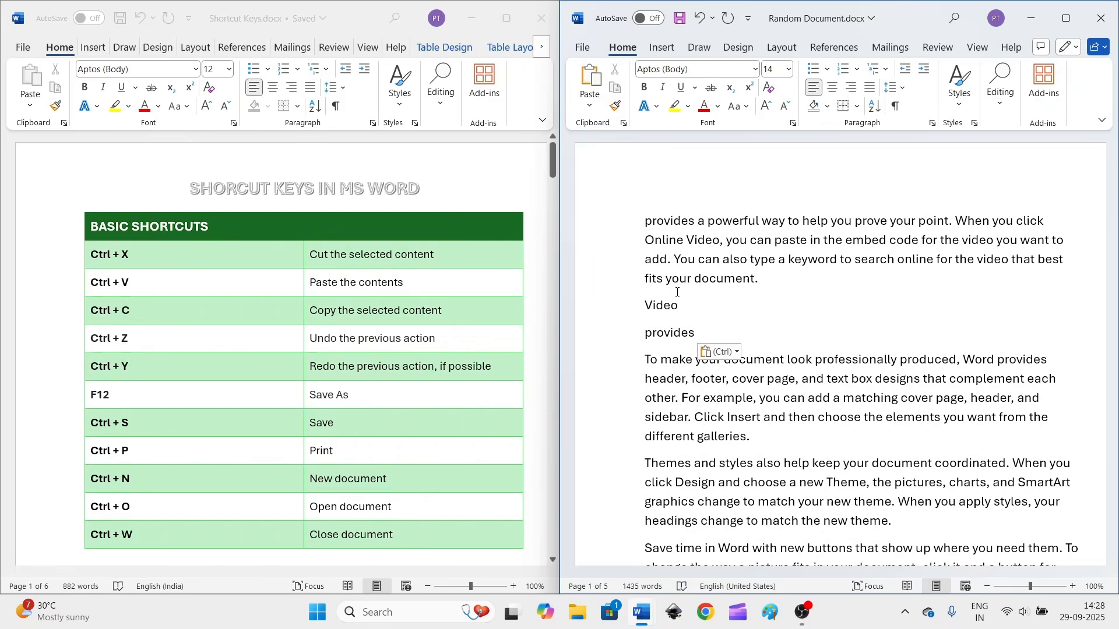
- Paste "Video" from the clipboard history on a new line below "provides", and undo that paste
{"action": "left_click", "coordinate": [622, 124]}
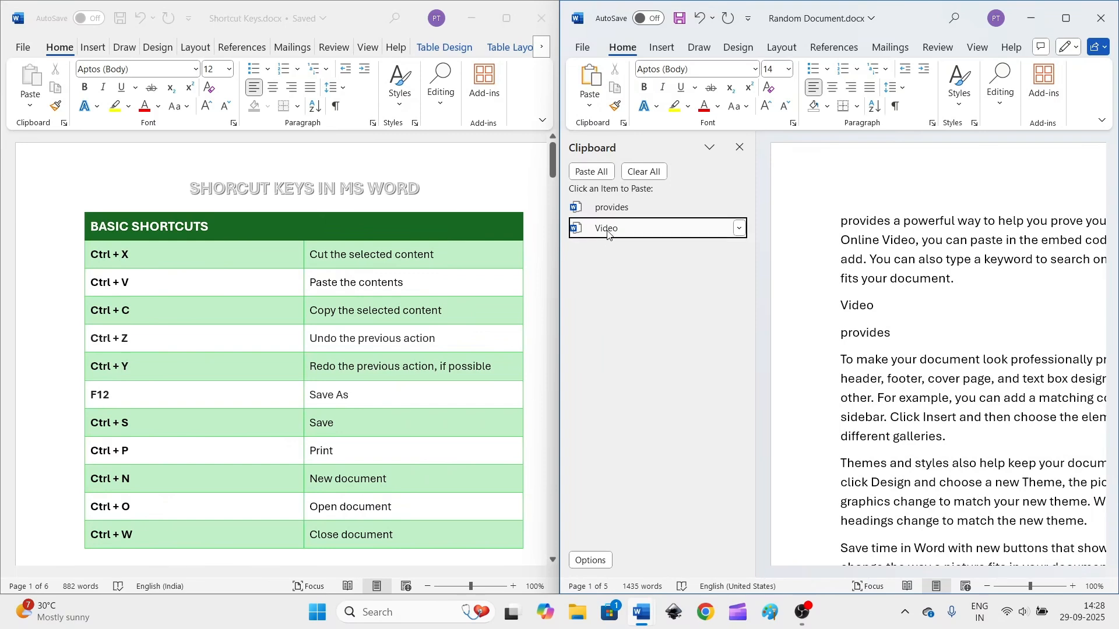
{"action": "left_click", "coordinate": [898, 339]}
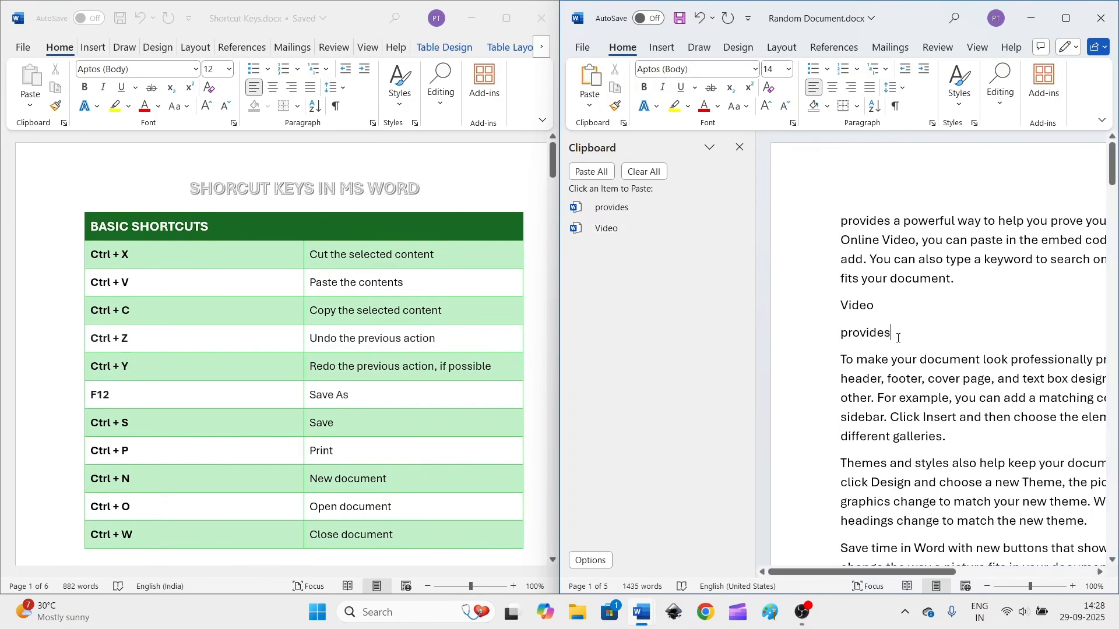
{"action": "key", "text": "Return"}
{"action": "key", "text": "ctrl+v"}
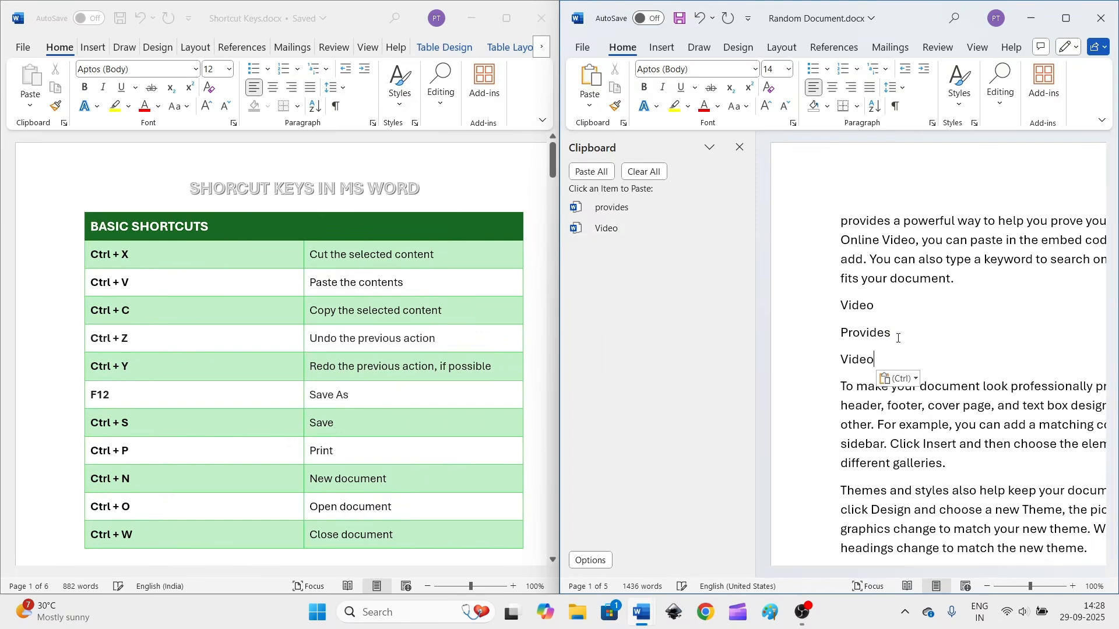
{"action": "left_click", "coordinate": [739, 147]}
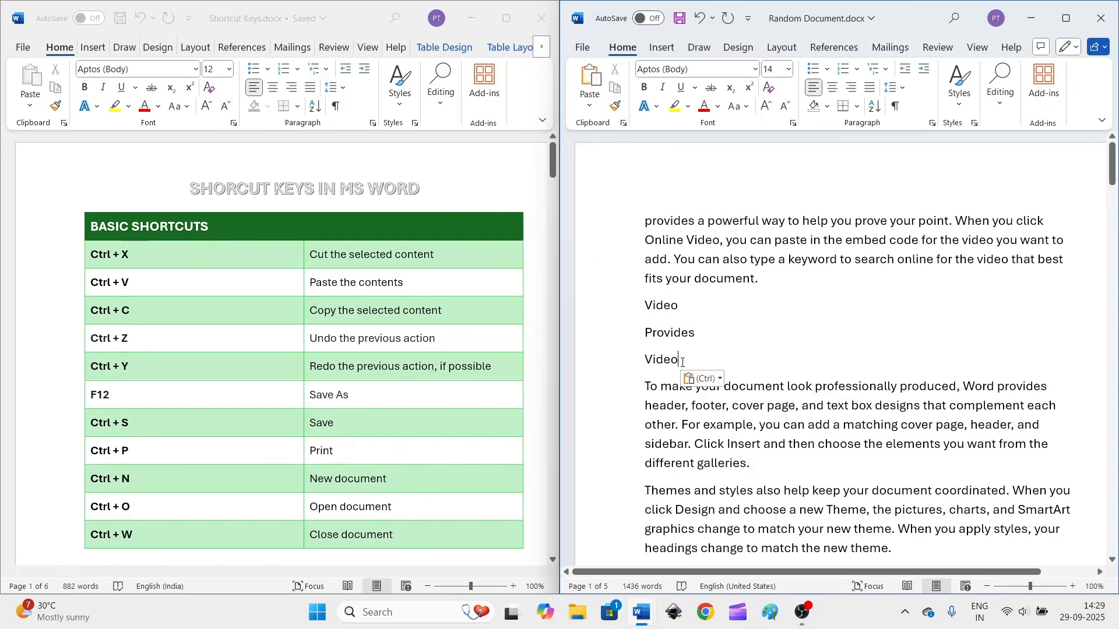
{"action": "key", "text": "ctrl+z"}
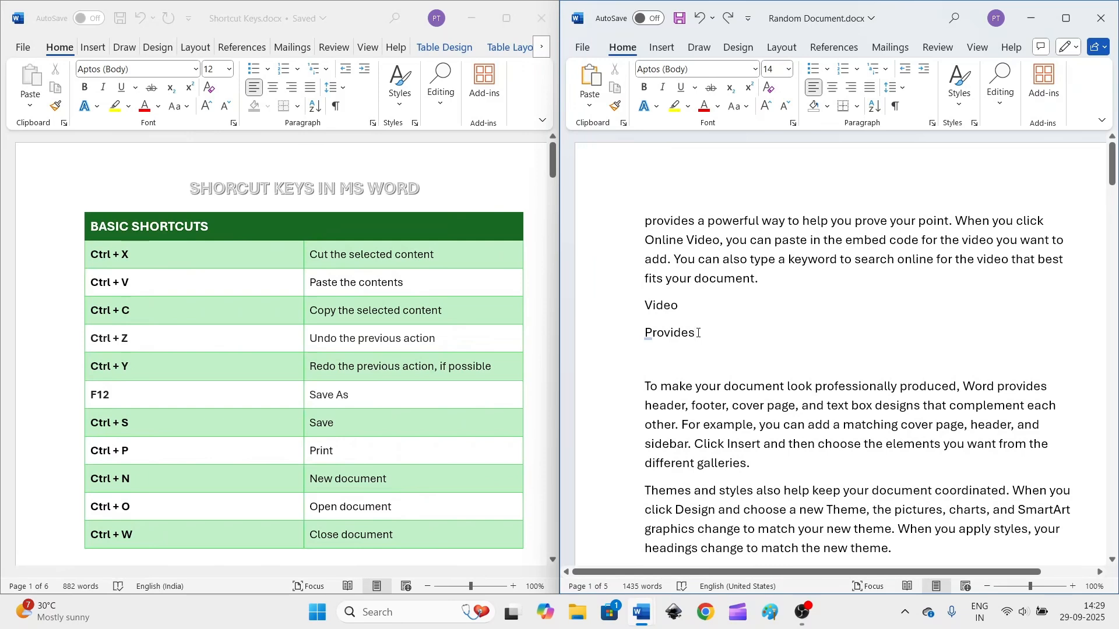
- Delete the final "s" of "Provides", the "p" of "paste" in the first paragraph, and the final "o" of "Video"
{"action": "key", "text": "BackSpace"}
{"action": "key", "text": "BackSpace"}
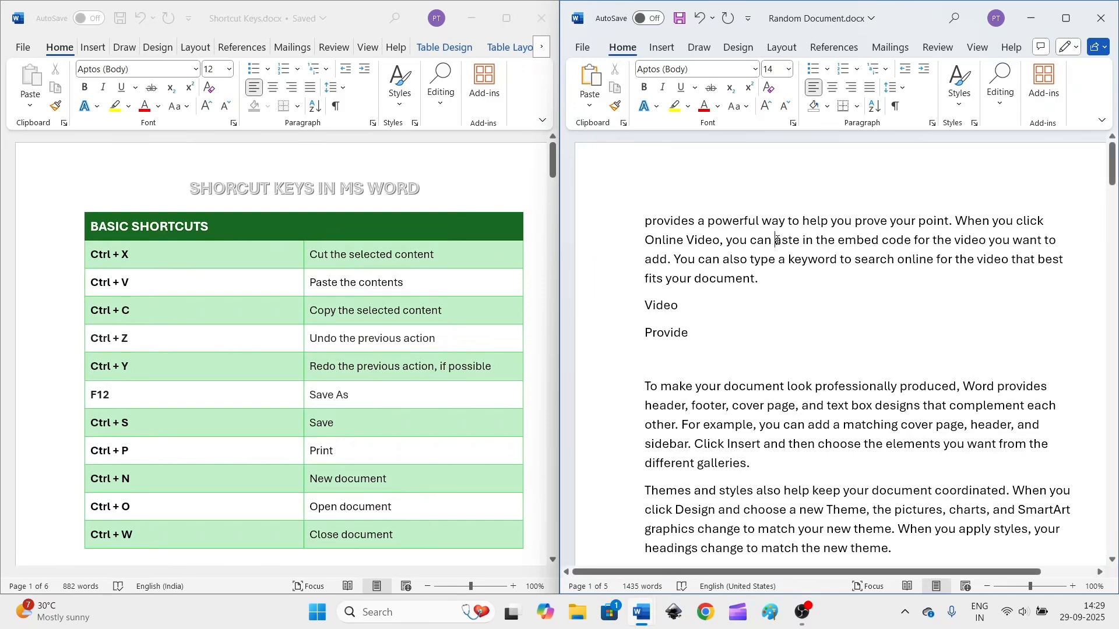
{"action": "left_click", "coordinate": [682, 297]}
{"action": "key", "text": "BackSpace"}
- Bring up the Save As dialog for Random Document.docx and cancel it without saving a copy
{"action": "key", "text": "F12"}
{"action": "left_click_drag", "start_coordinate": [673, 191], "coordinate": [673, 137]}
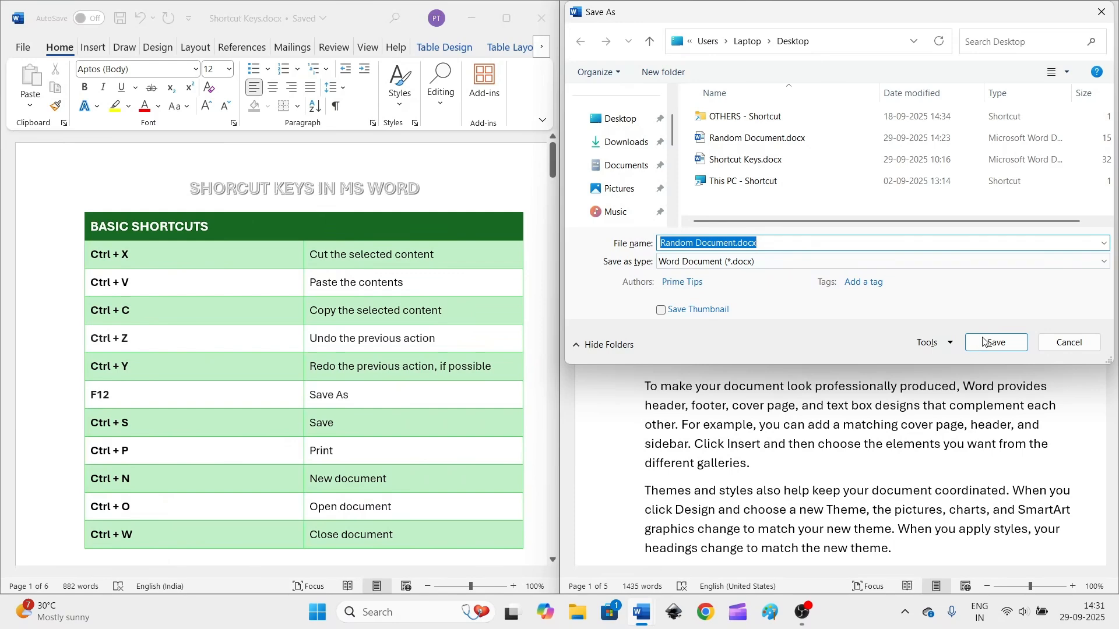
{"action": "left_click", "coordinate": [1066, 347]}
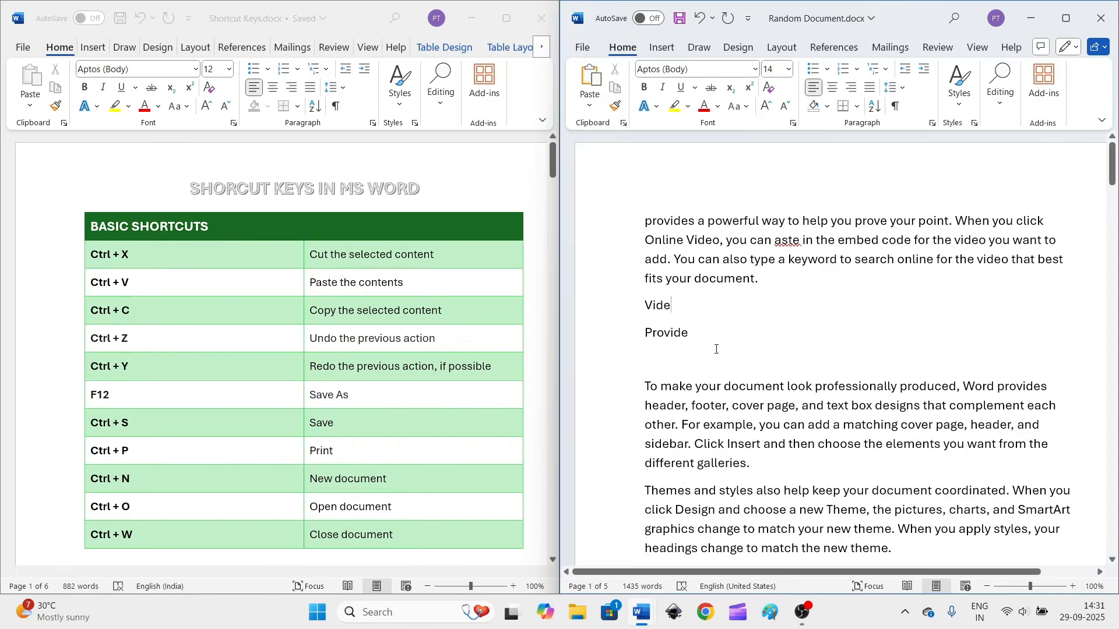
- Save Random Document.docx and look at its print settings and preview, returning to the document without printing
{"action": "key", "text": "ctrl+s"}
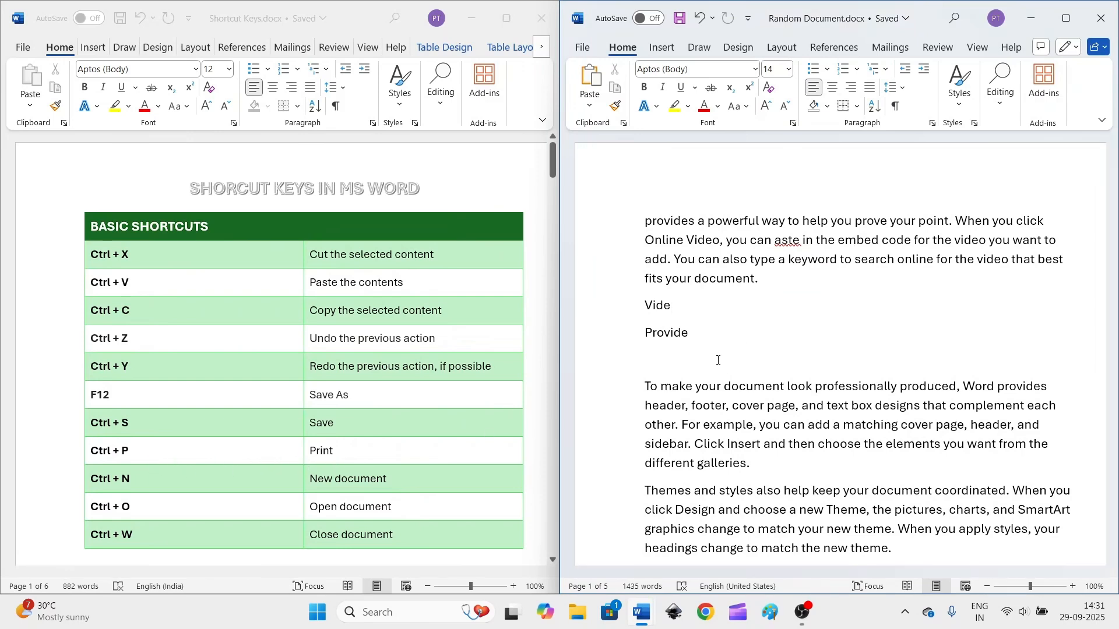
{"action": "key", "text": "ctrl+p"}
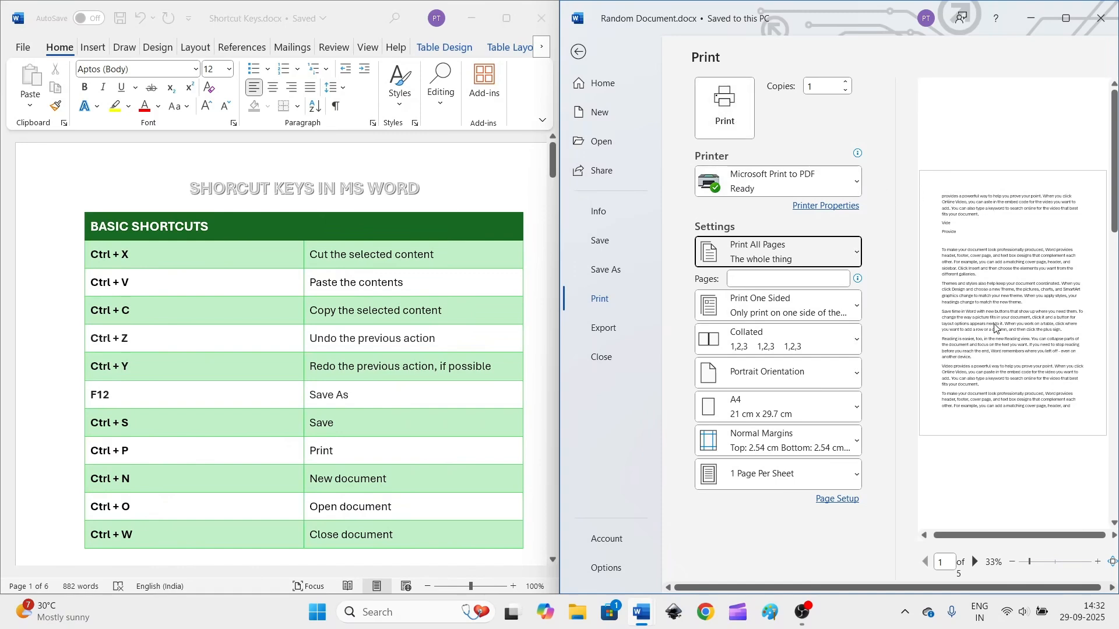
{"action": "left_click", "coordinate": [580, 54]}
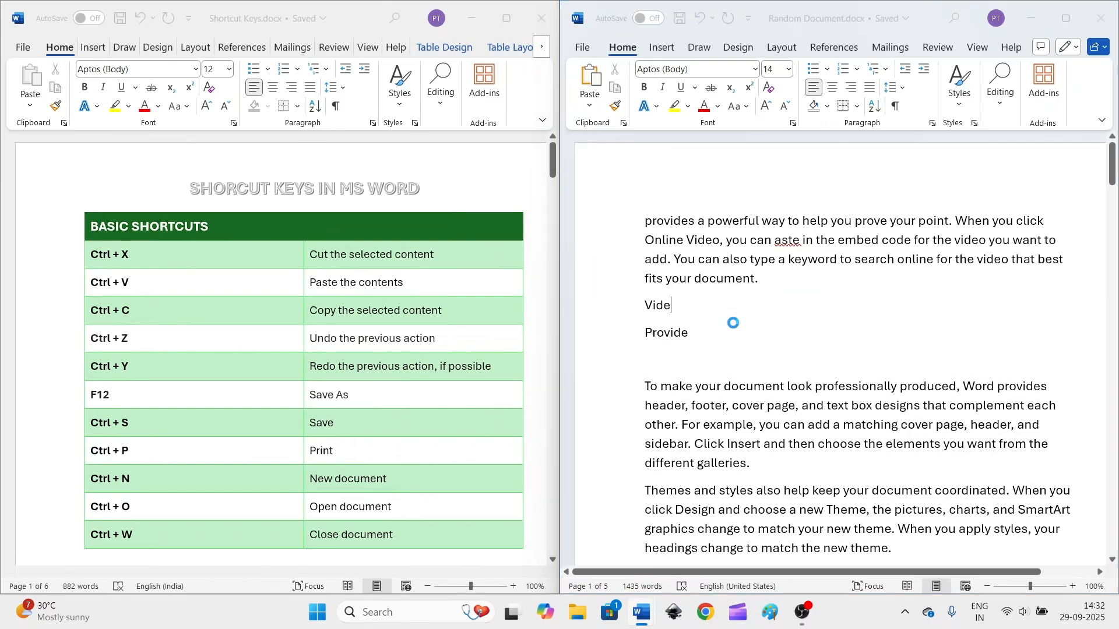
- Create a new blank document and close it without adding any content
{"action": "key", "text": "ctrl+n"}
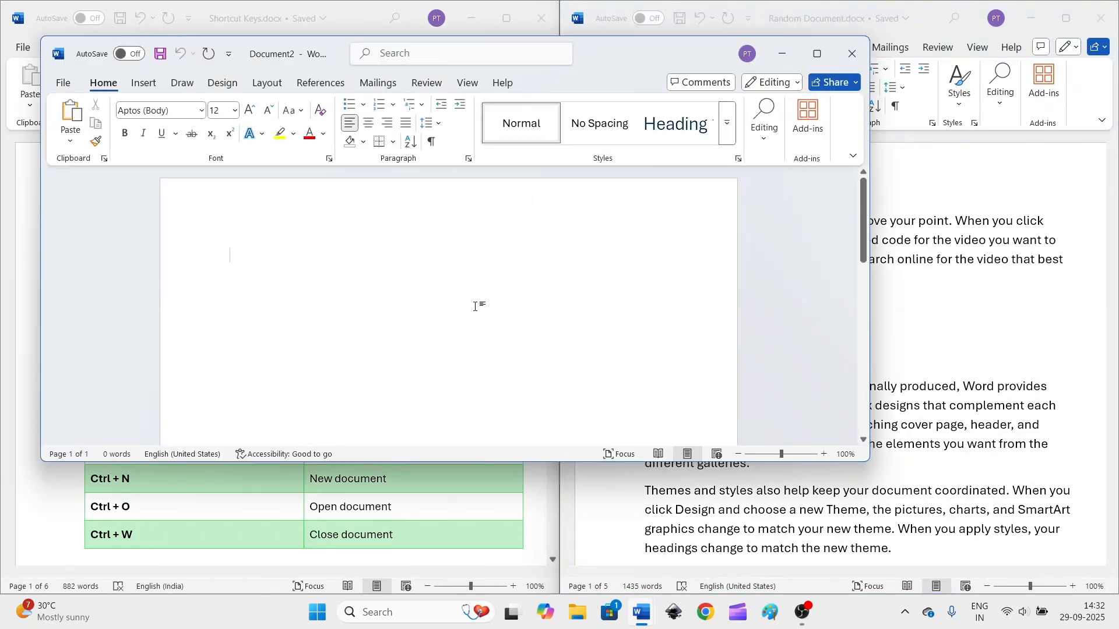
{"action": "left_click", "coordinate": [852, 53]}
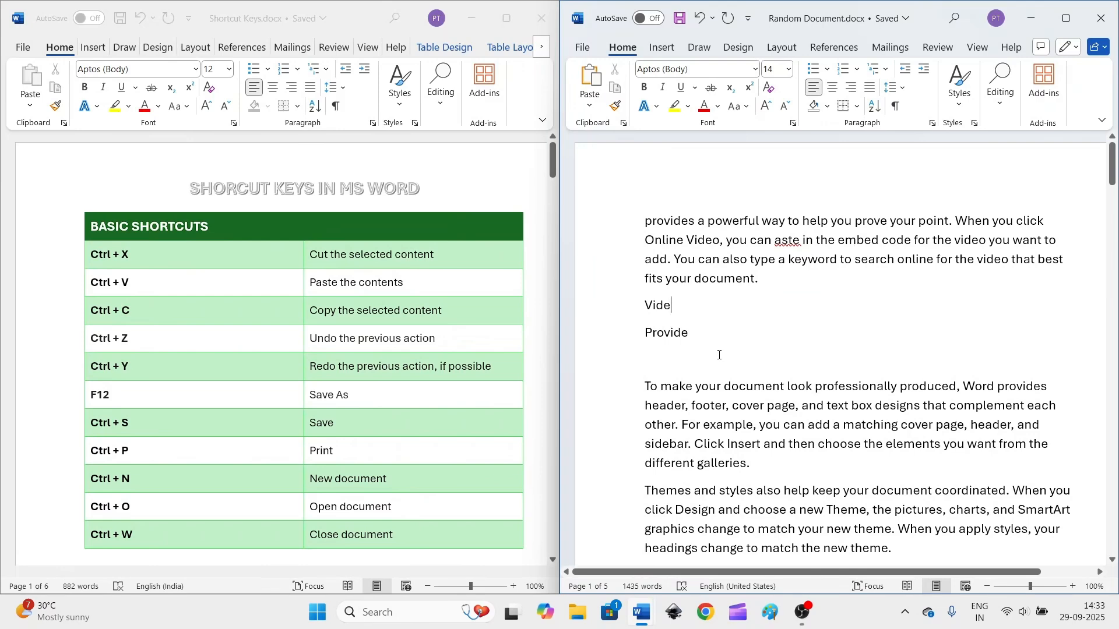
- View the recent files available for opening, return to the document, and close Random Document.docx
{"action": "key", "text": "ctrl+o"}
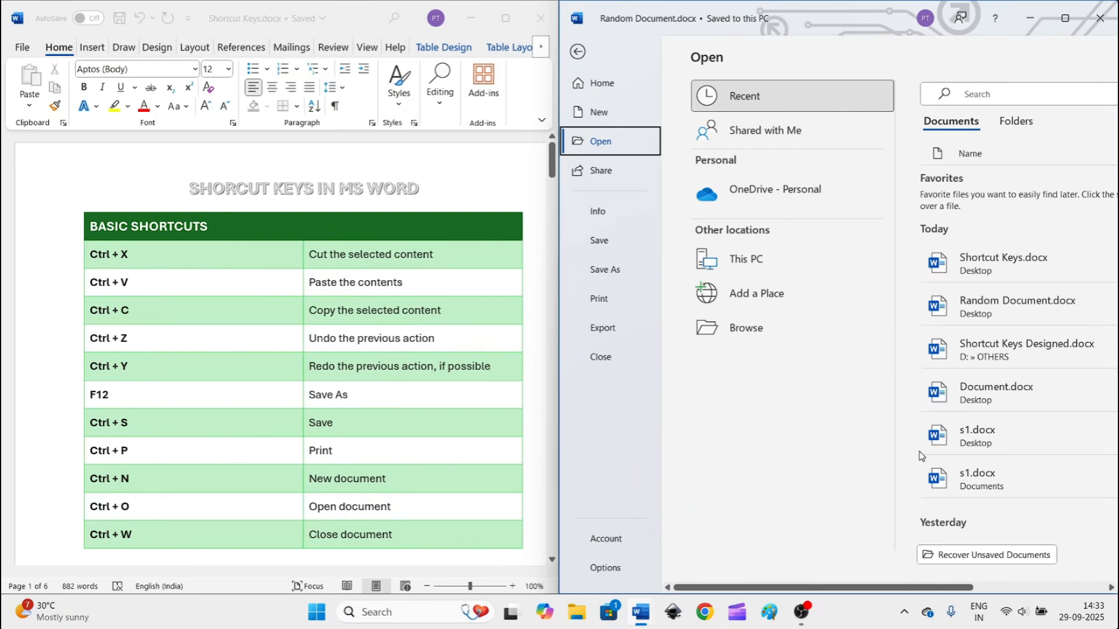
{"action": "key", "text": "Escape"}
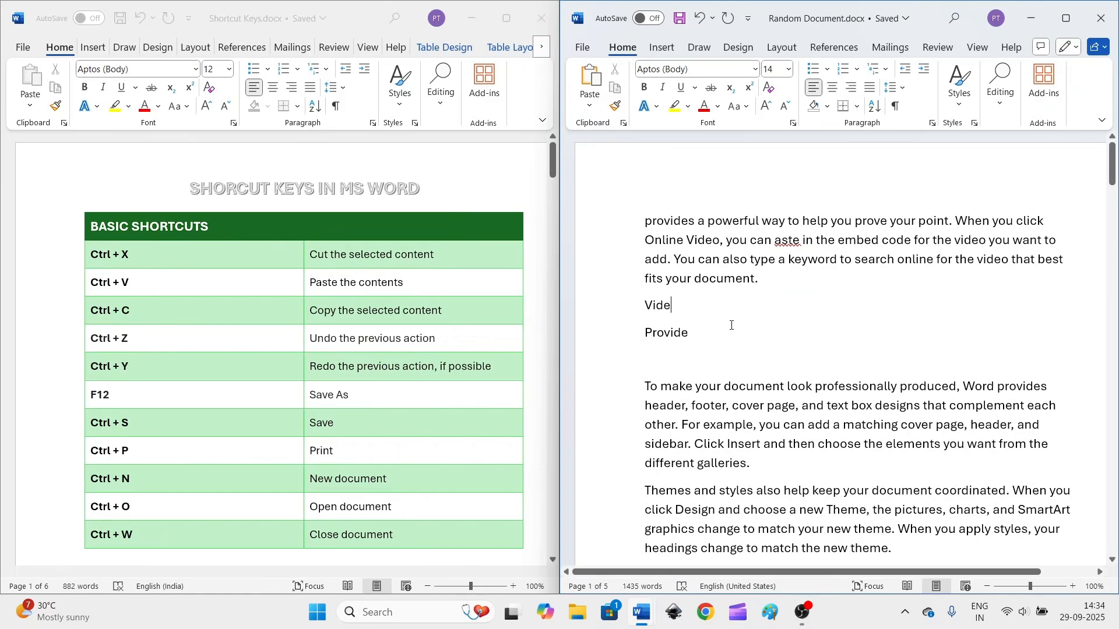
{"action": "key", "text": "ctrl+w"}
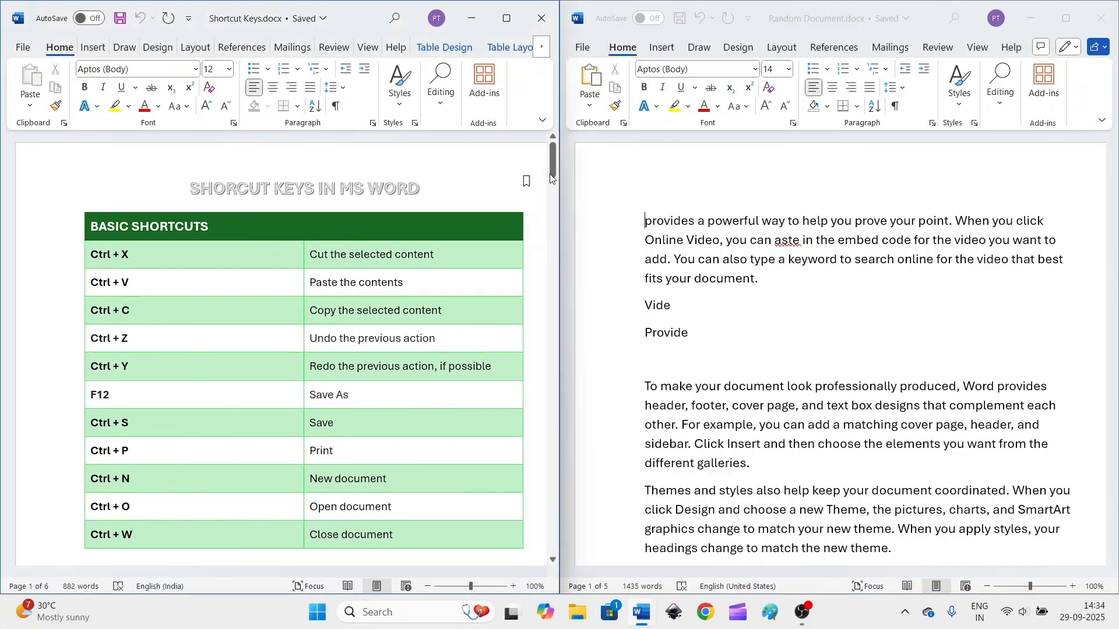
- Bring the Text Formatting table of Shortcut Keys.docx into view and make Random Document.docx's first paragraph bold
{"action": "left_click_drag", "start_coordinate": [550, 174], "coordinate": [552, 217]}
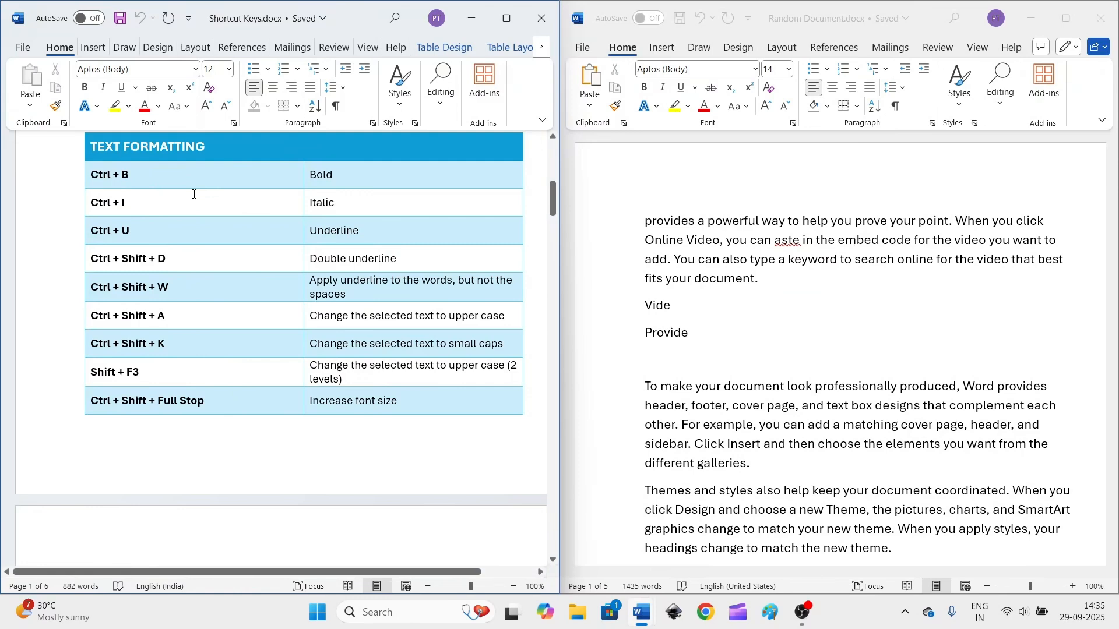
{"action": "double_click", "coordinate": [705, 222]}
{"action": "triple_click", "coordinate": [705, 222]}
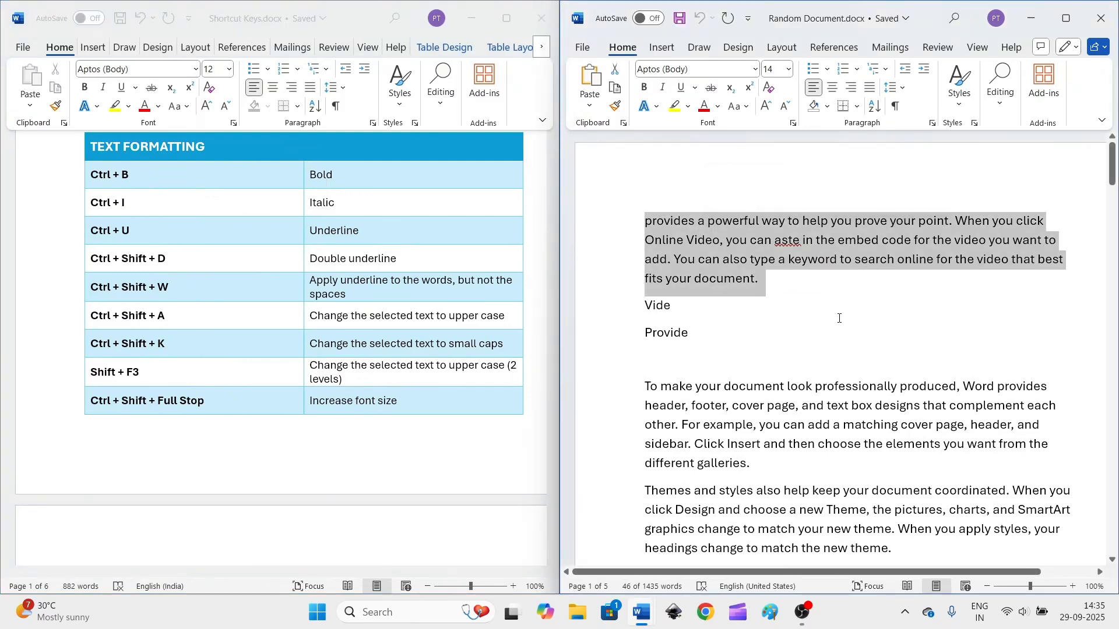
{"action": "key", "text": "ctrl+b"}
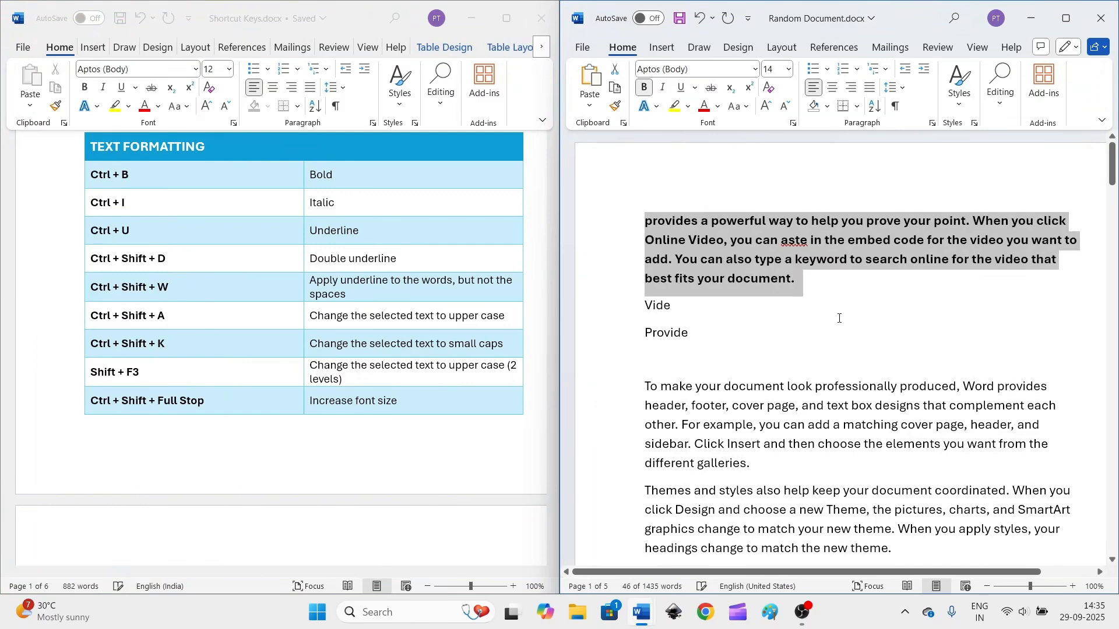
{"action": "left_click", "coordinate": [843, 294]}
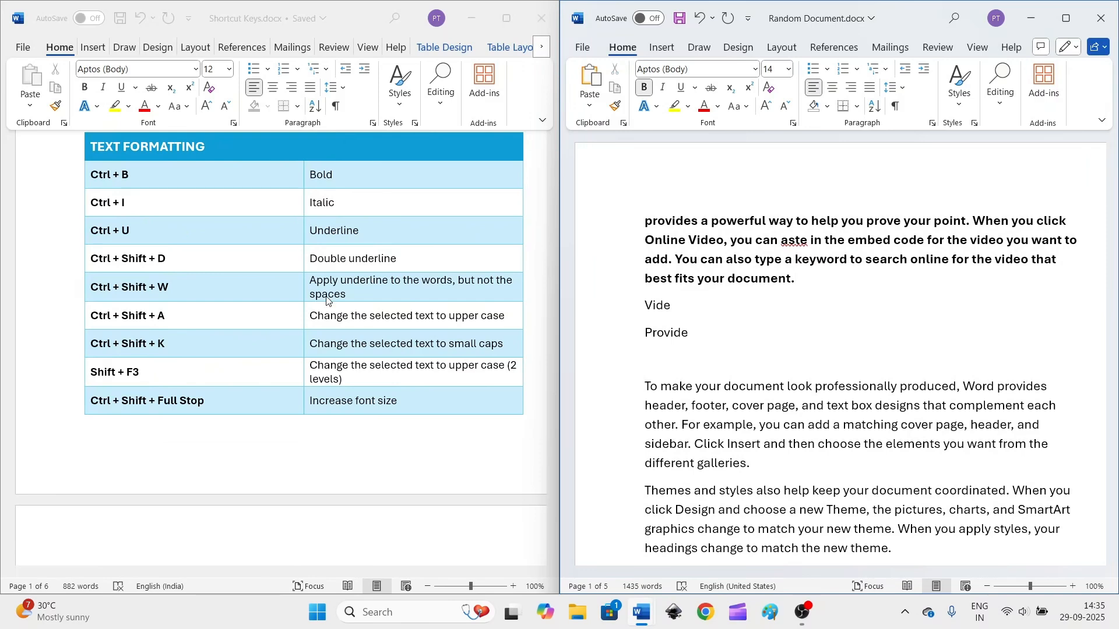
- Italicize the paragraph beginning "To make your document look professionally produced" below "Provide"
{"action": "triple_click", "coordinate": [716, 391]}
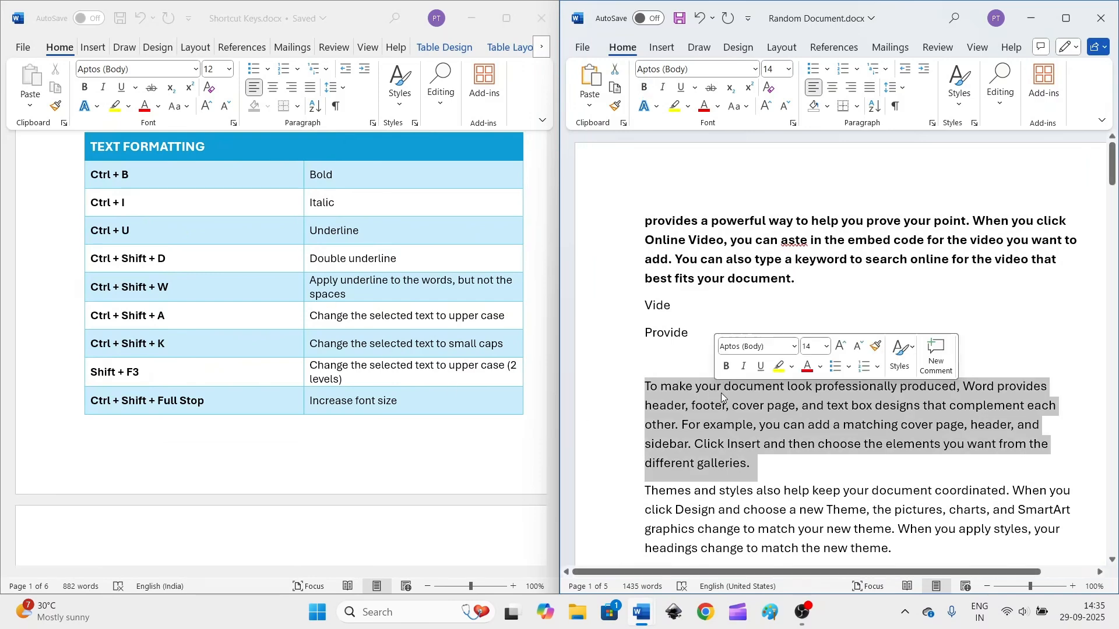
{"action": "key", "text": "ctrl+i"}
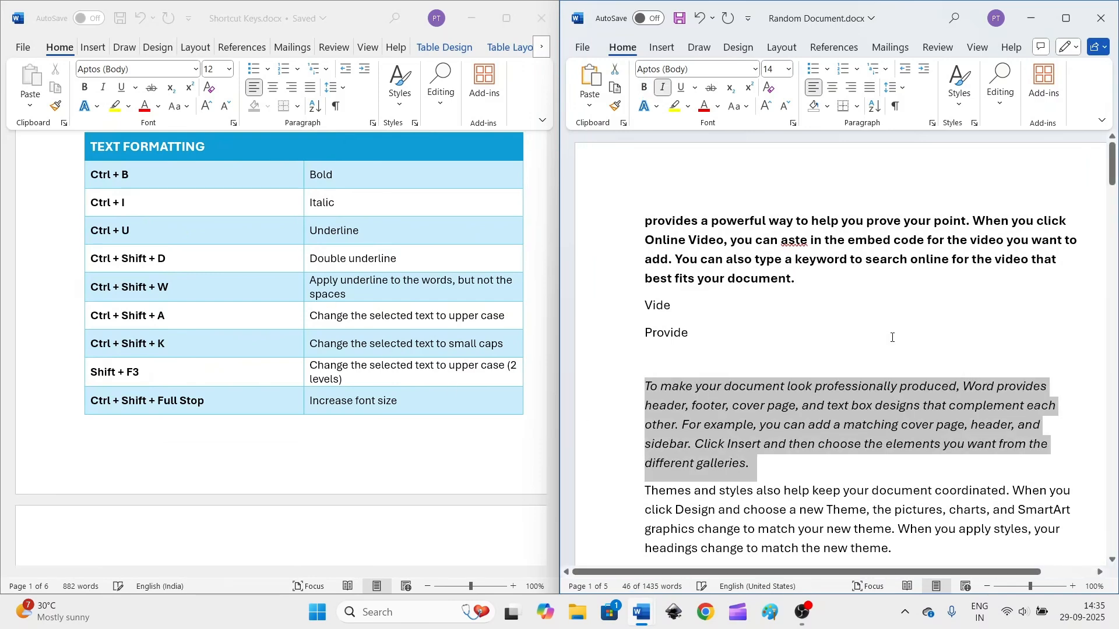
{"action": "left_click", "coordinate": [893, 337]}
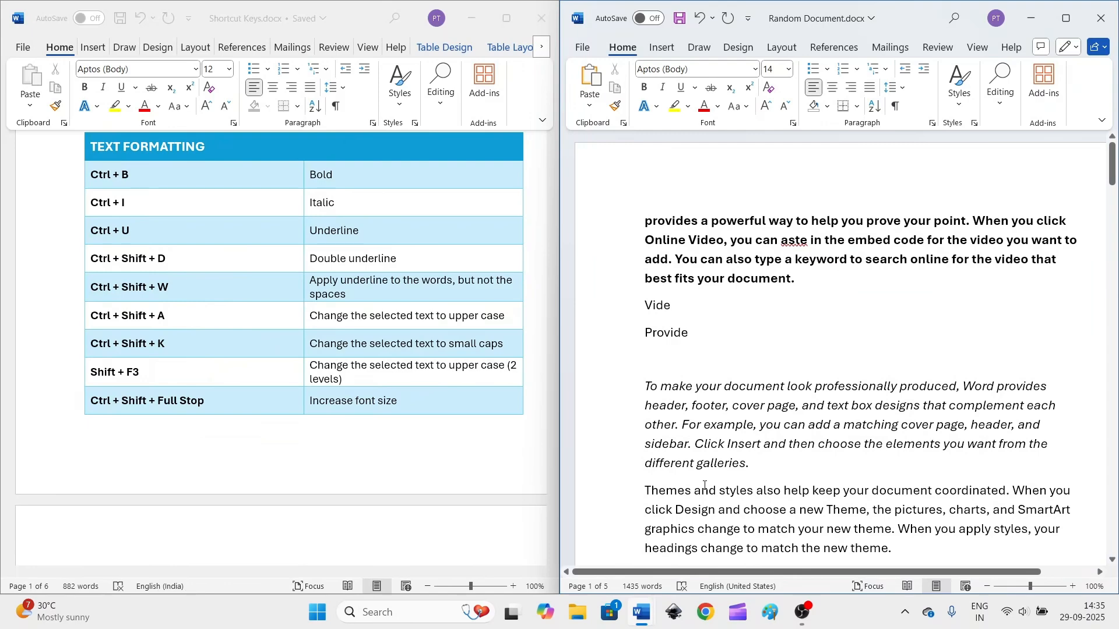
- Underline the sentence "Themes and styles also help keep your document coordinated."
{"action": "scroll", "coordinate": [704, 485], "scroll_direction": "down", "scroll_amount": 6}
{"action": "left_click_drag", "start_coordinate": [645, 210], "coordinate": [1012, 211]}
{"action": "key", "text": "ctrl+u"}
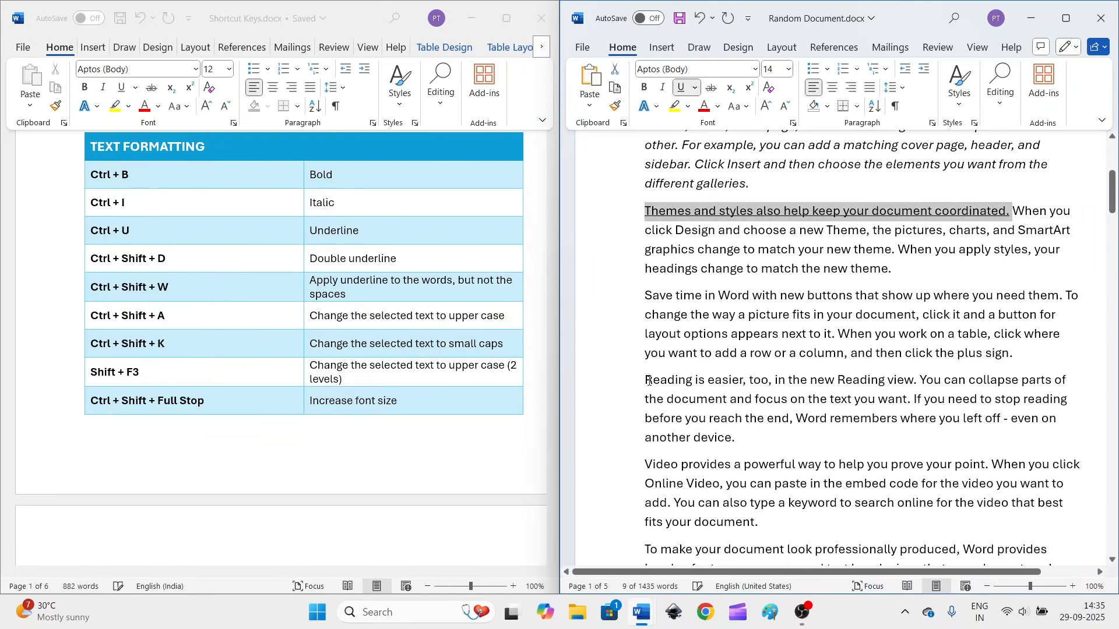
{"action": "left_click", "coordinate": [656, 342]}
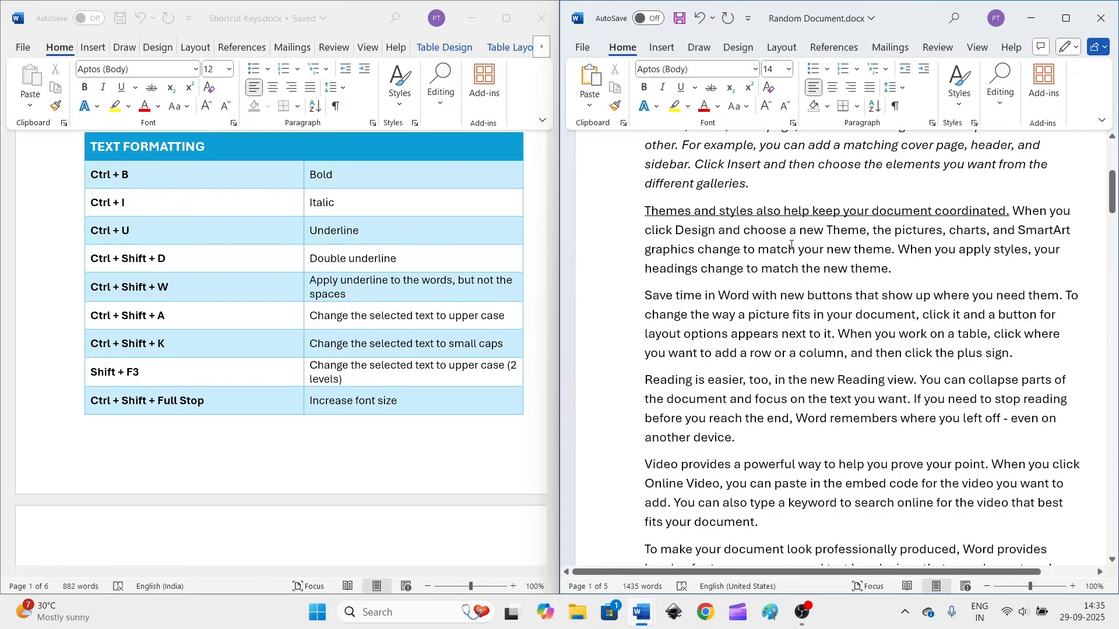
- Double-underline the sentence starting "When you click Design" and underline only the words, not spaces, in the sentence starting "When you apply styles"
{"action": "left_click_drag", "start_coordinate": [1015, 210], "coordinate": [895, 254]}
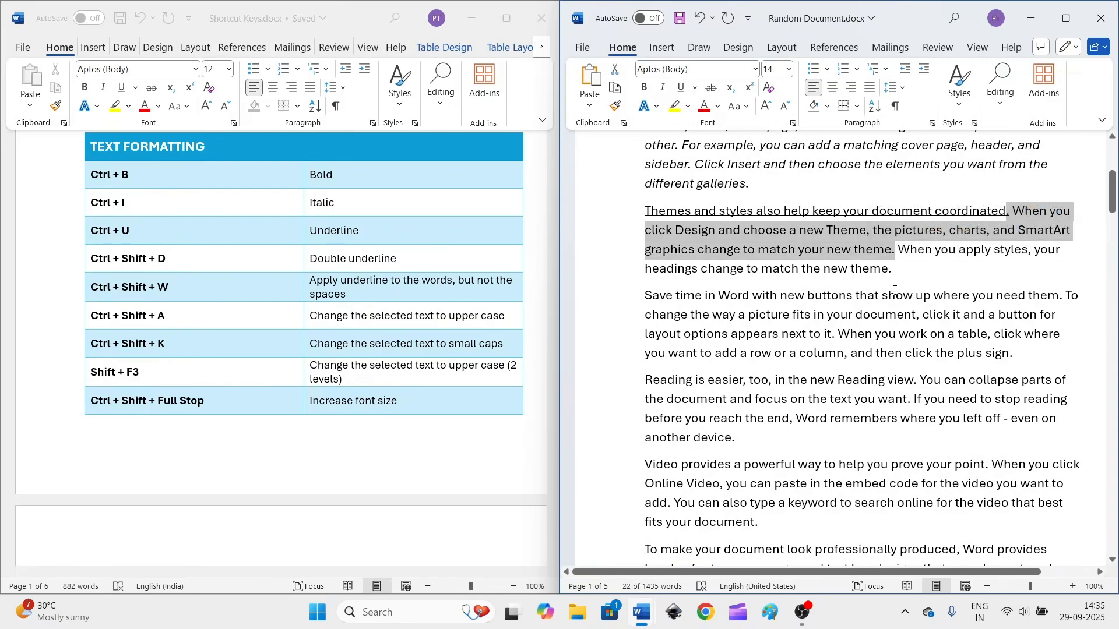
{"action": "key", "text": "ctrl+shift+d"}
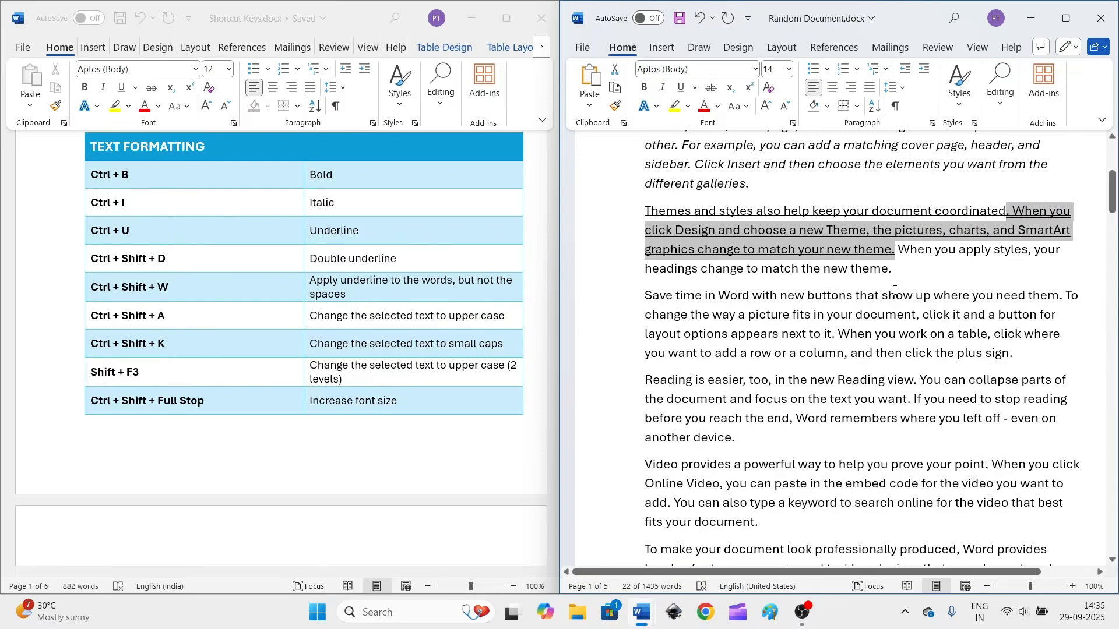
{"action": "left_click", "coordinate": [920, 266]}
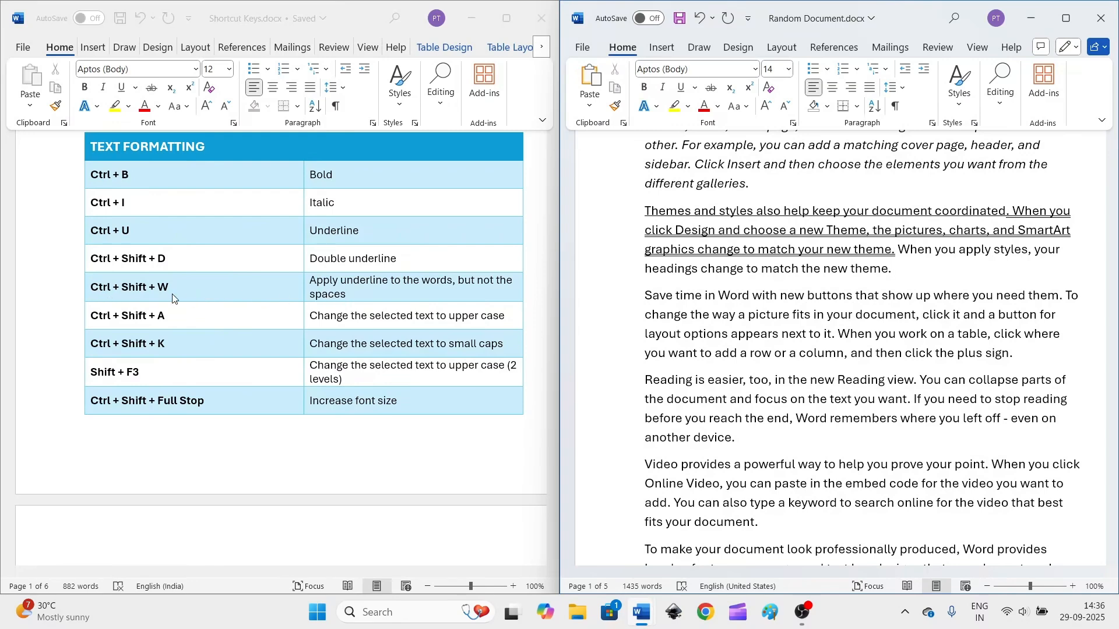
{"action": "left_click_drag", "start_coordinate": [900, 250], "coordinate": [922, 276]}
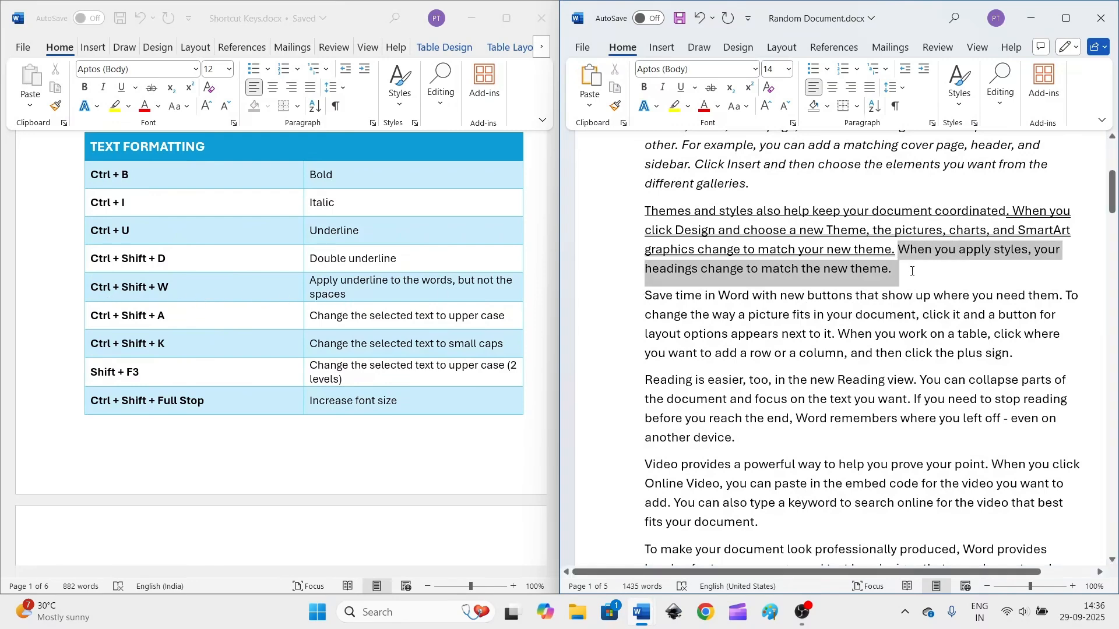
{"action": "left_click", "coordinate": [901, 252]}
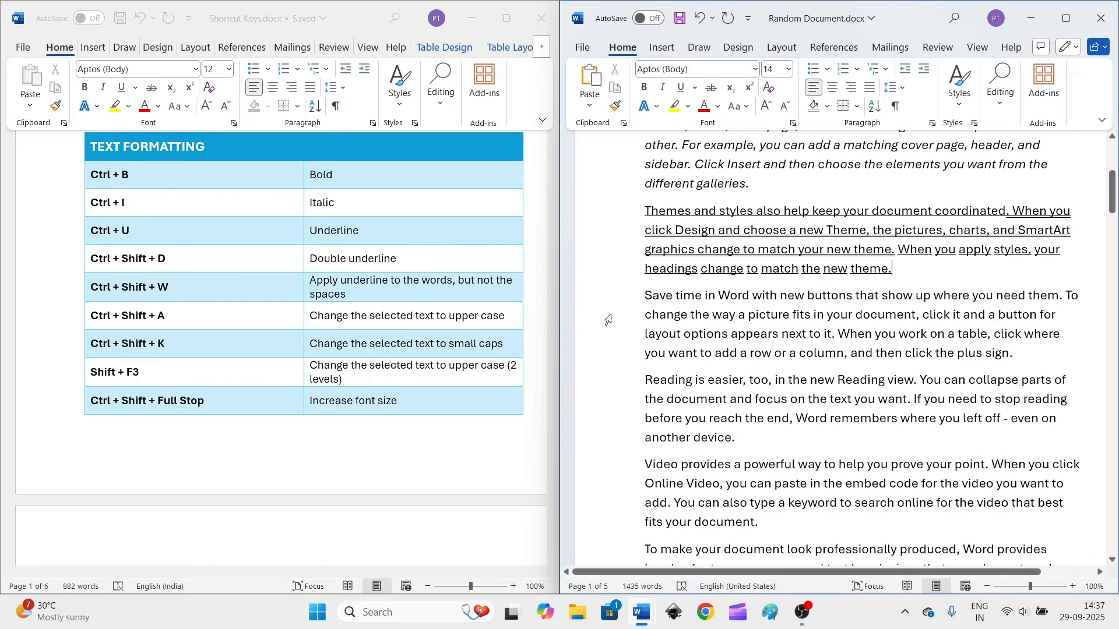
- Apply all caps to the sentence "Save time in Word with new buttons that show up where you need them"
{"action": "left_click", "coordinate": [644, 296]}
{"action": "key", "text": "ctrl+shift+Right"}
{"action": "key", "text": "ctrl+shift+Right"}
{"action": "key", "text": "ctrl+shift+Right"}
{"action": "key", "text": "ctrl+shift+Right"}
{"action": "key", "text": "ctrl+shift+Right"}
{"action": "key", "text": "ctrl+shift+Right"}
{"action": "key", "text": "ctrl+shift+Right"}
{"action": "key", "text": "ctrl+shift+Right"}
{"action": "key", "text": "ctrl+shift+Right"}
{"action": "key", "text": "ctrl+shift+Right"}
{"action": "key", "text": "ctrl+shift+Right"}
{"action": "key", "text": "ctrl+shift+Right"}
{"action": "key", "text": "ctrl+shift+Right"}
{"action": "key", "text": "ctrl+shift+Right"}
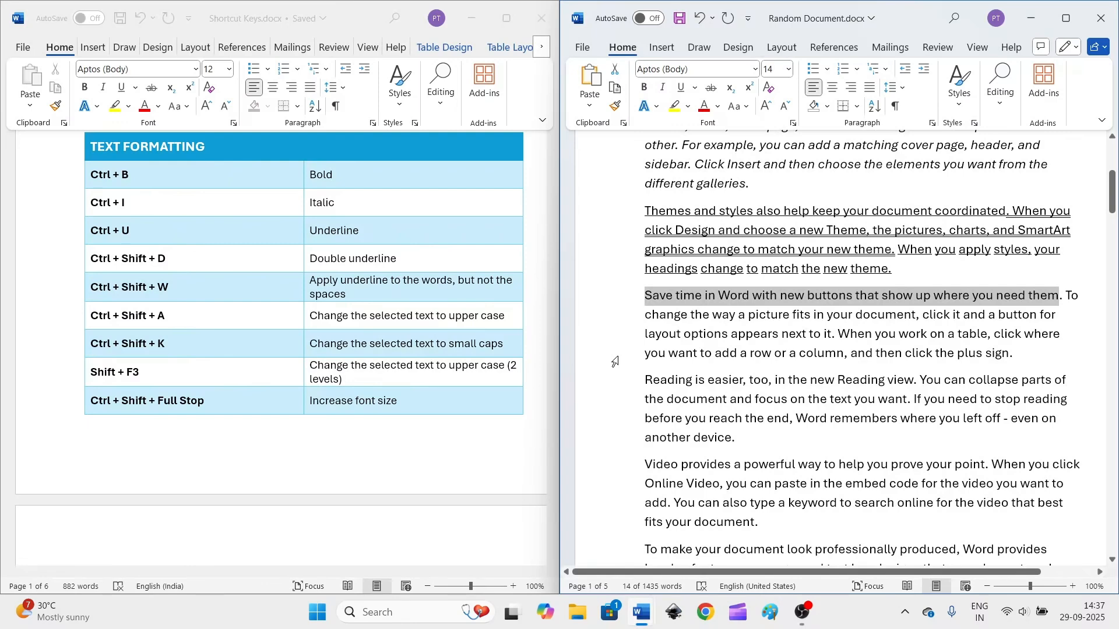
{"action": "key", "text": "ctrl+shift+a"}
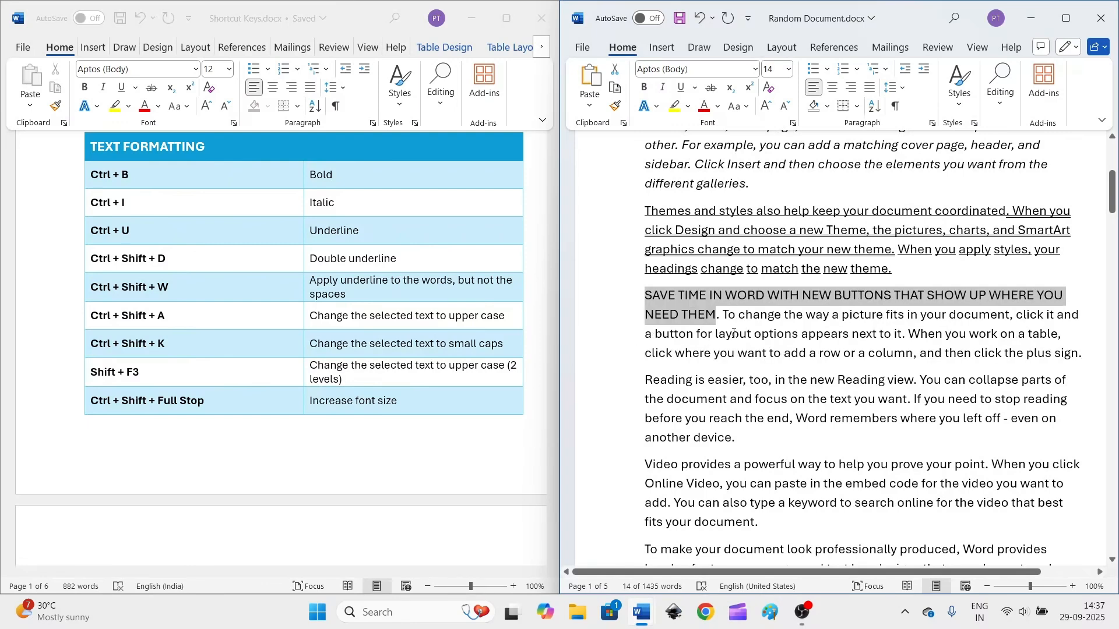
{"action": "left_click", "coordinate": [733, 333]}
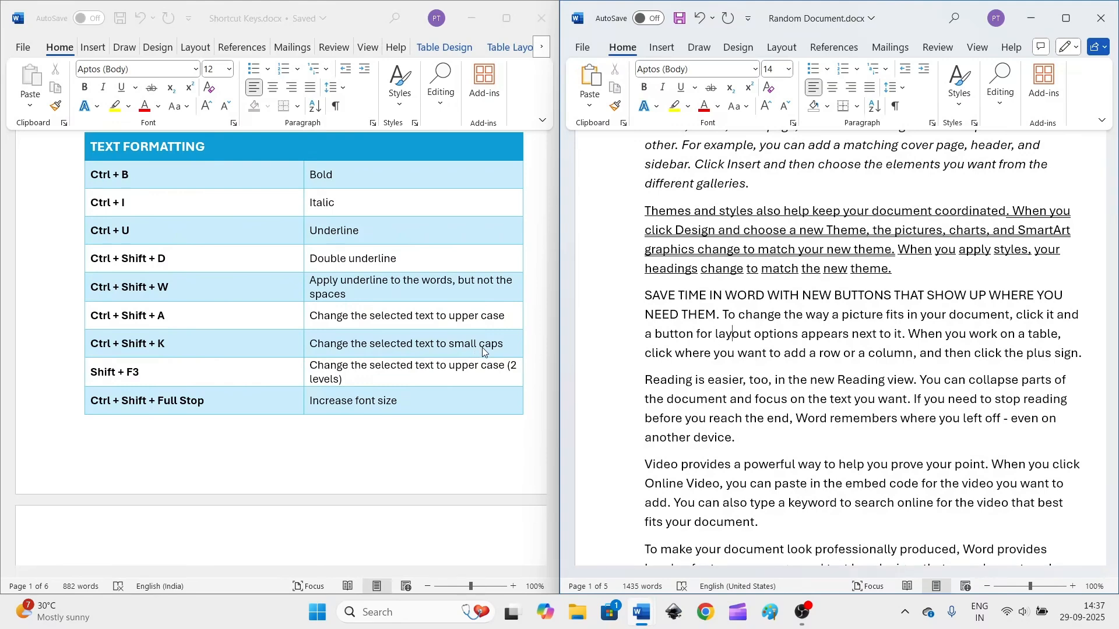
- Apply small caps to the sentence starting "To change the way a picture fits in your document"
{"action": "left_click_drag", "start_coordinate": [723, 315], "coordinate": [901, 339]}
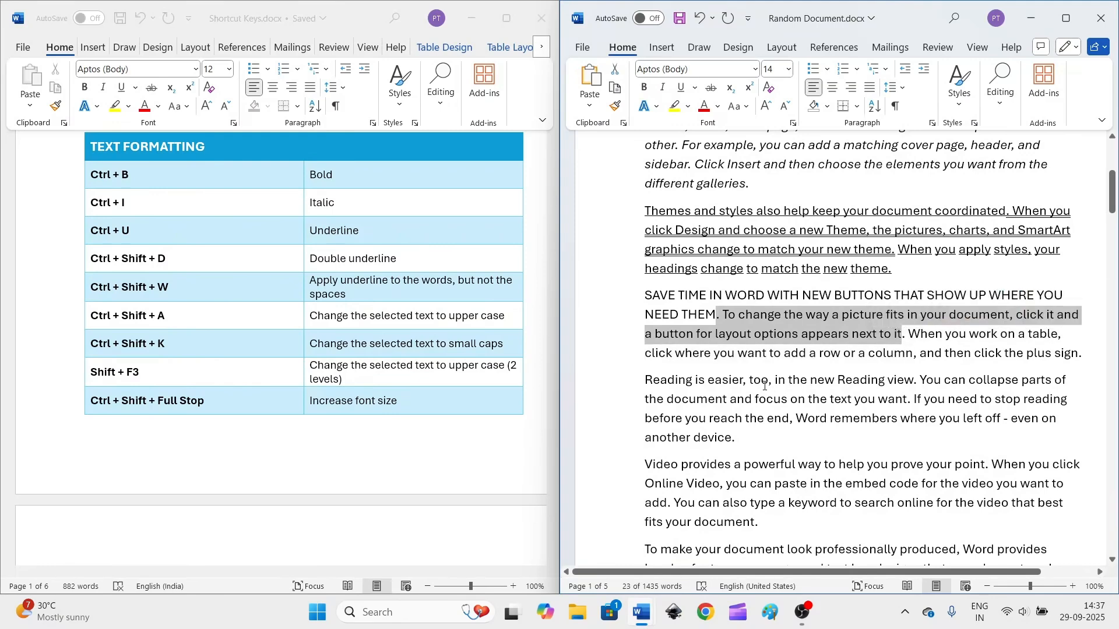
{"action": "key", "text": "ctrl+shift+k"}
{"action": "left_click", "coordinate": [755, 353]}
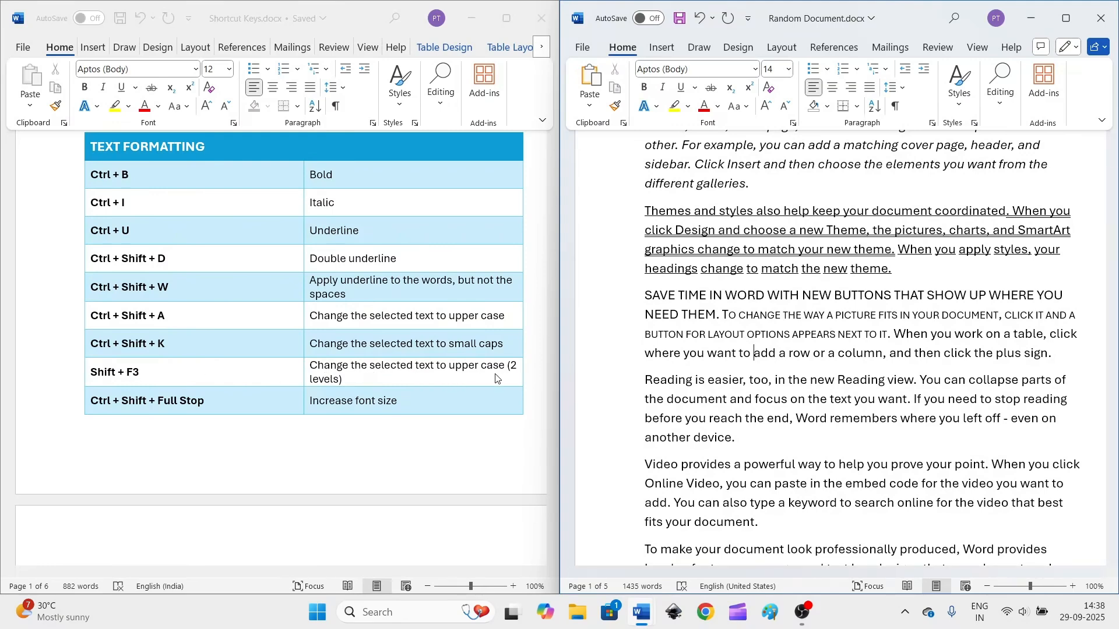
- Cycle the case of the sentence starting "When you work on a table" to uppercase and on to all lowercase
{"action": "left_click_drag", "start_coordinate": [894, 334], "coordinate": [1050, 353]}
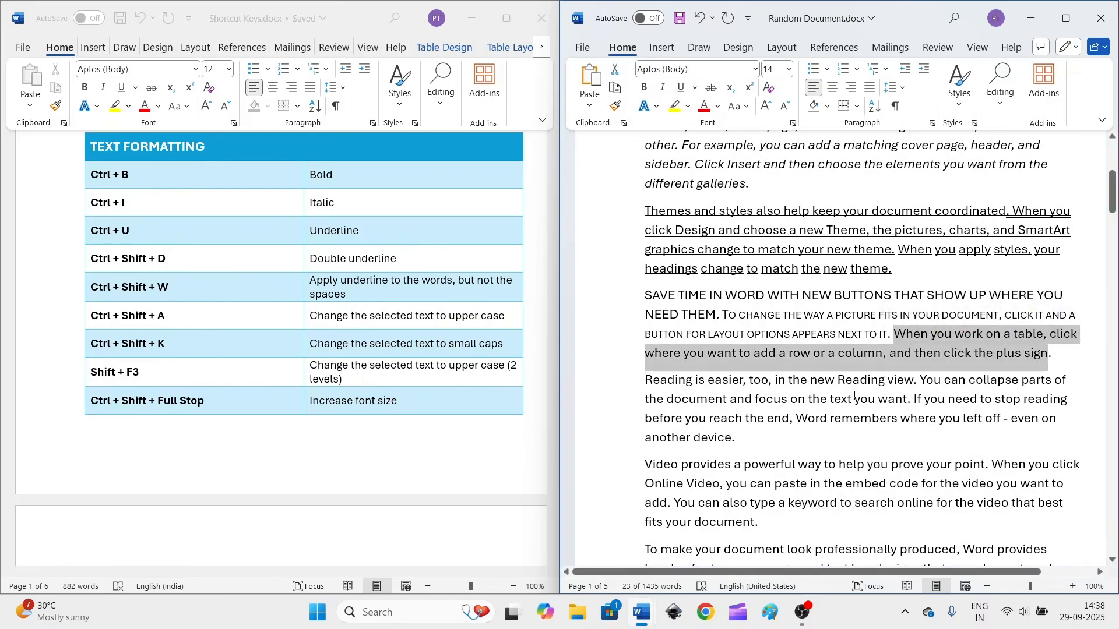
{"action": "key", "text": "shift+F3"}
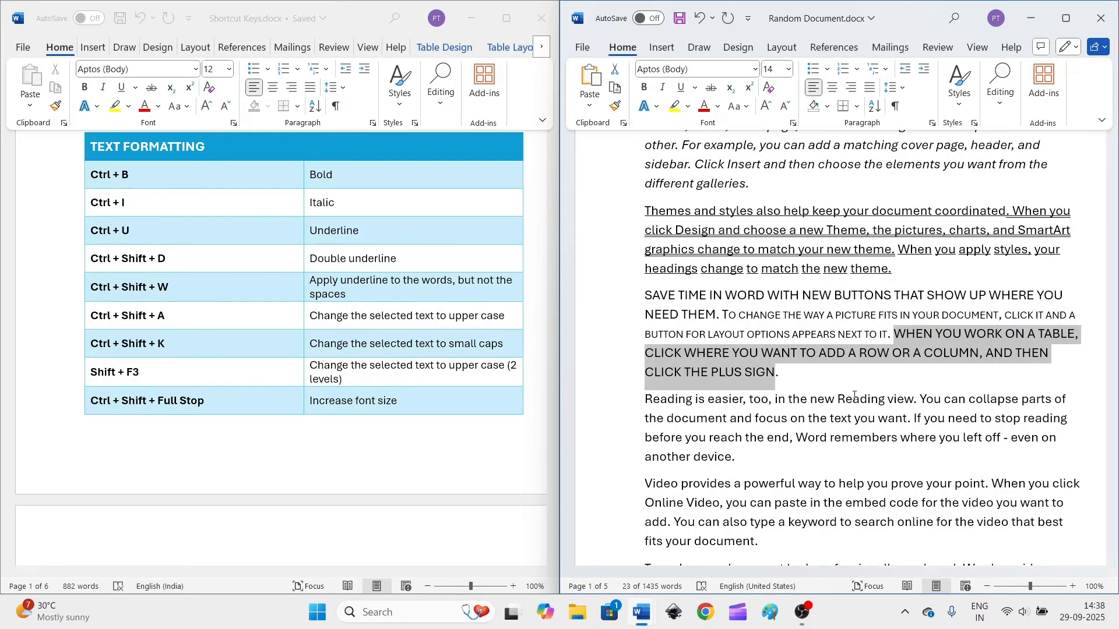
{"action": "key", "text": "shift+F3"}
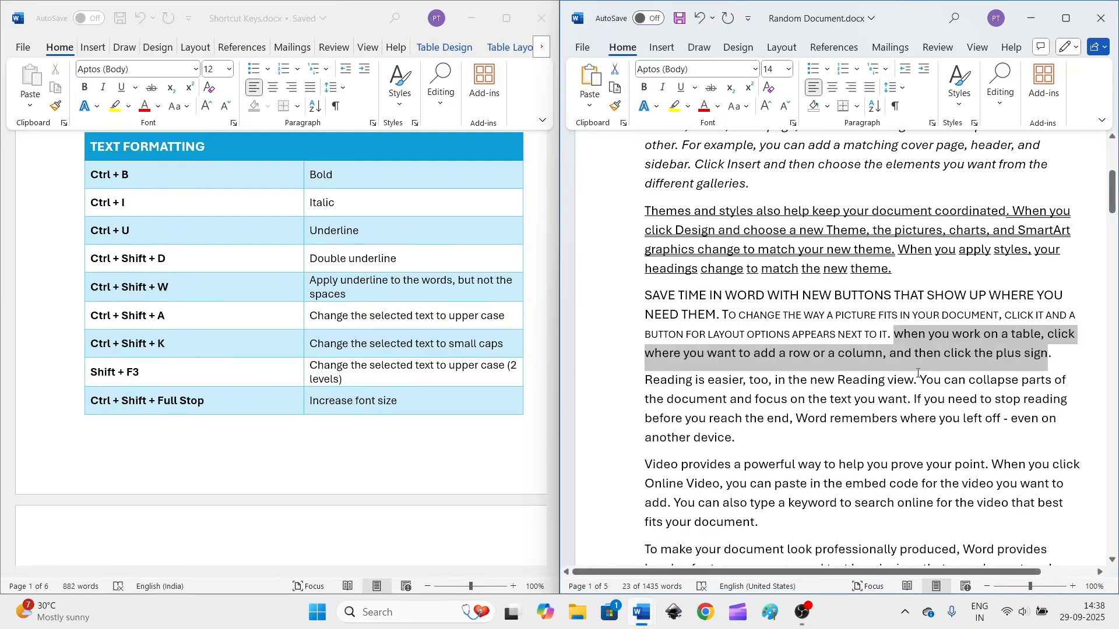
{"action": "left_click", "coordinate": [897, 339]}
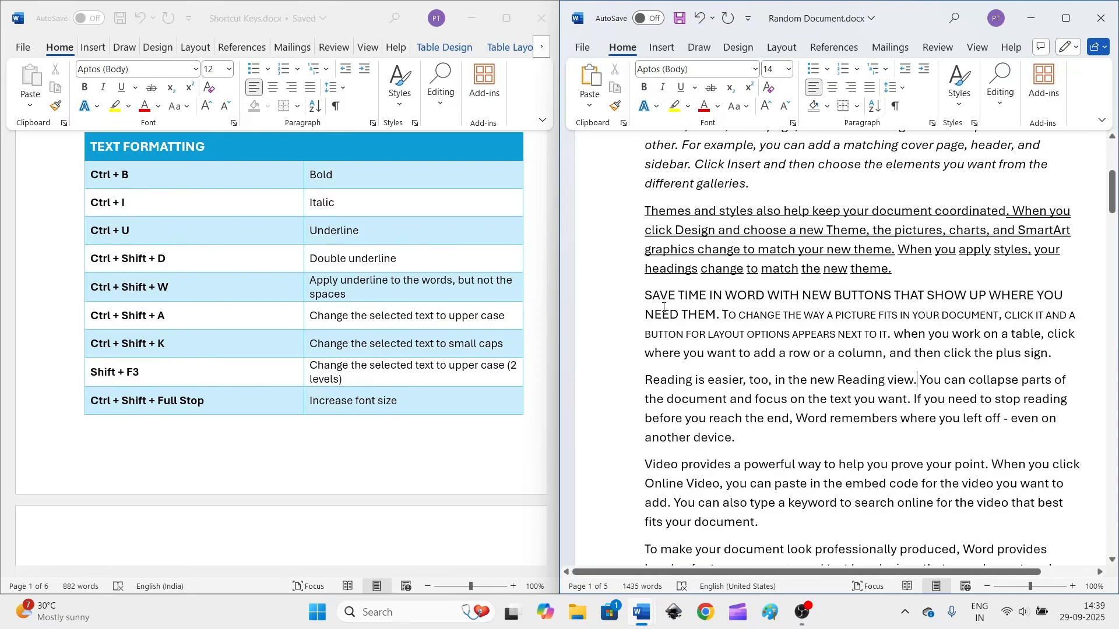
- Remove all caps from the sentence starting "Save time in Word" and small caps from the sentence starting "To change the way"
{"action": "left_click_drag", "start_coordinate": [646, 297], "coordinate": [716, 316]}
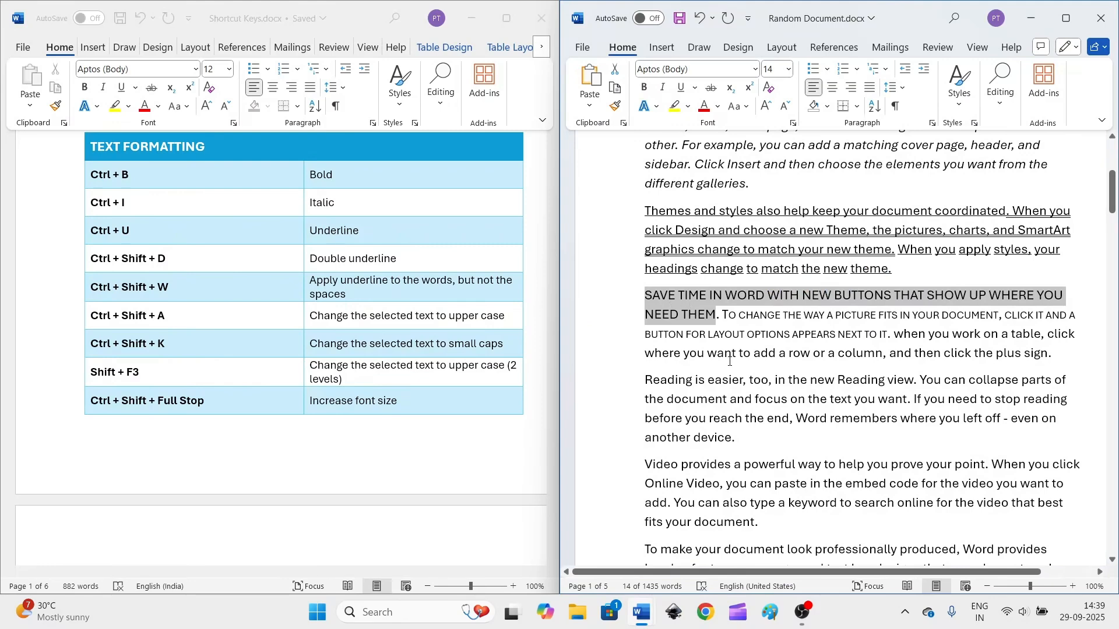
{"action": "key", "text": "ctrl+shift+a"}
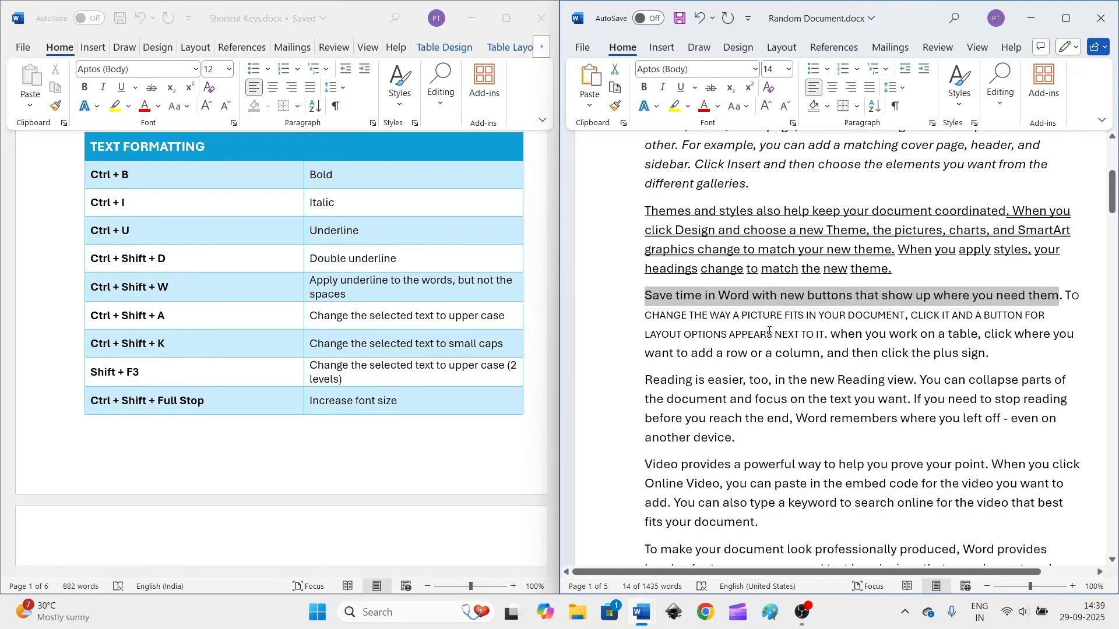
{"action": "left_click_drag", "start_coordinate": [1069, 293], "coordinate": [829, 337]}
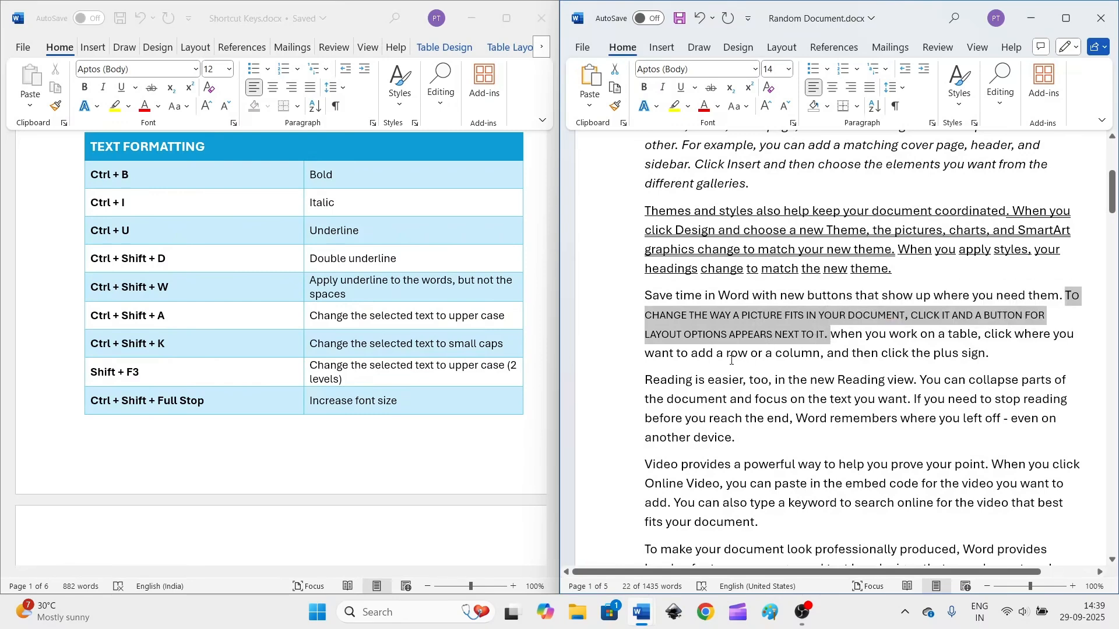
{"action": "key", "text": "ctrl+shift+k"}
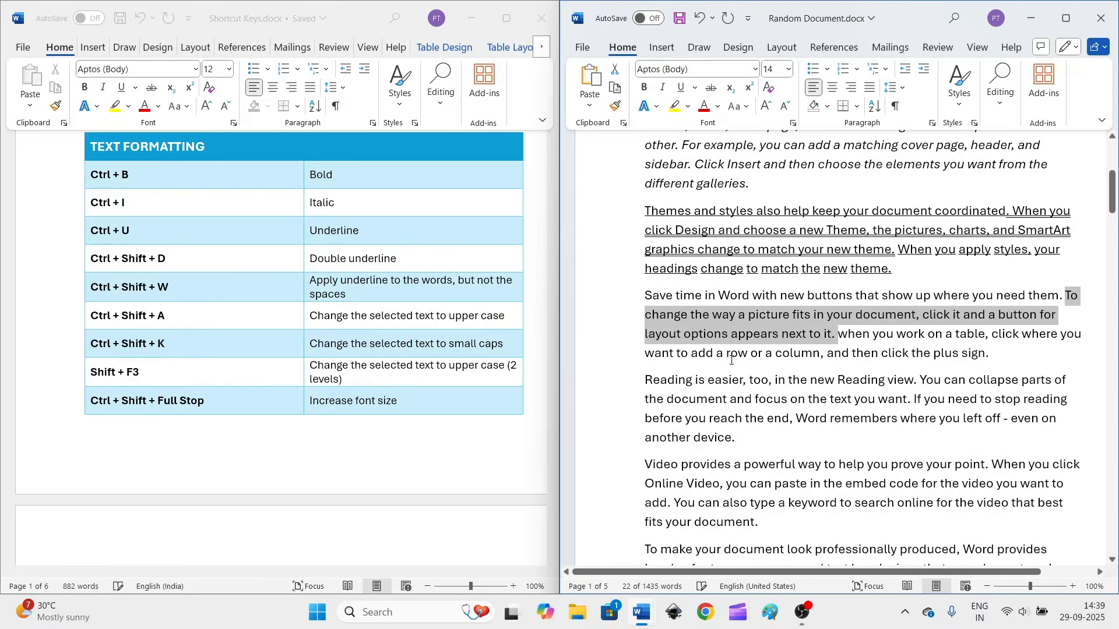
{"action": "left_click", "coordinate": [863, 363]}
{"action": "key", "text": "End"}
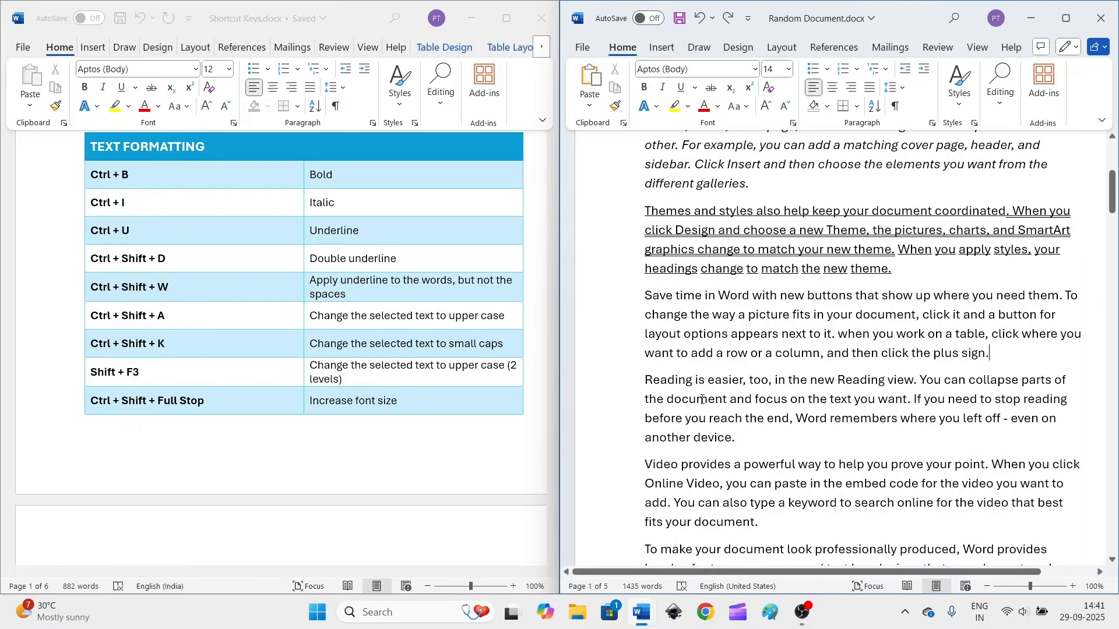
- Change the capital R to a lowercase r in "Reading view" in the paragraph starting "Reading is easier"
{"action": "left_click", "coordinate": [647, 399]}
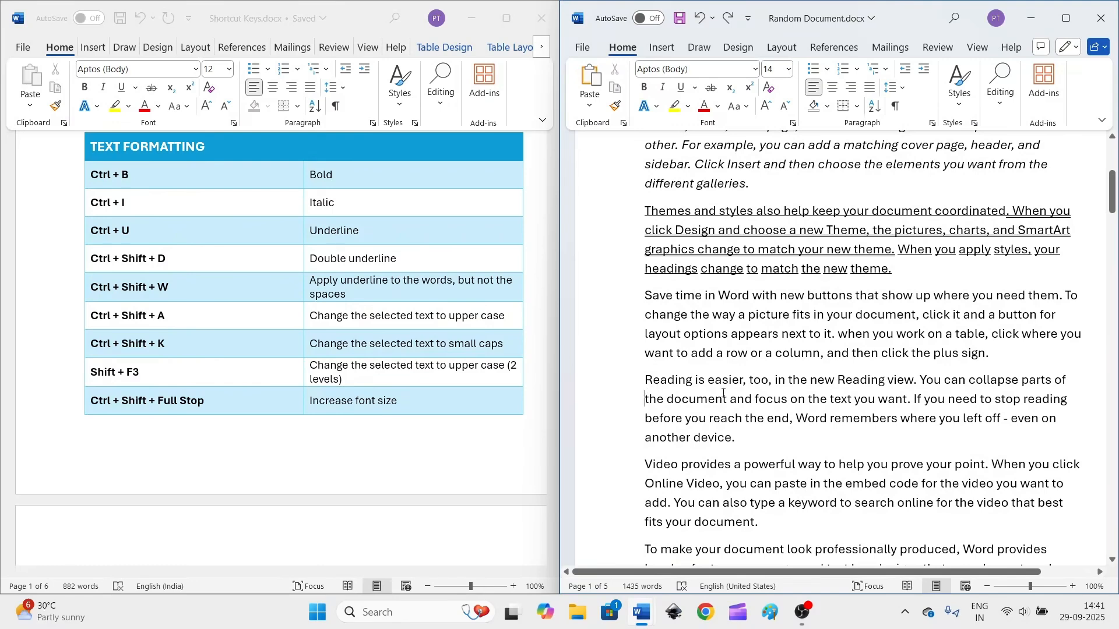
{"action": "left_click", "coordinate": [843, 380]}
{"action": "key", "text": "Delete"}
{"action": "type", "text": "r"}
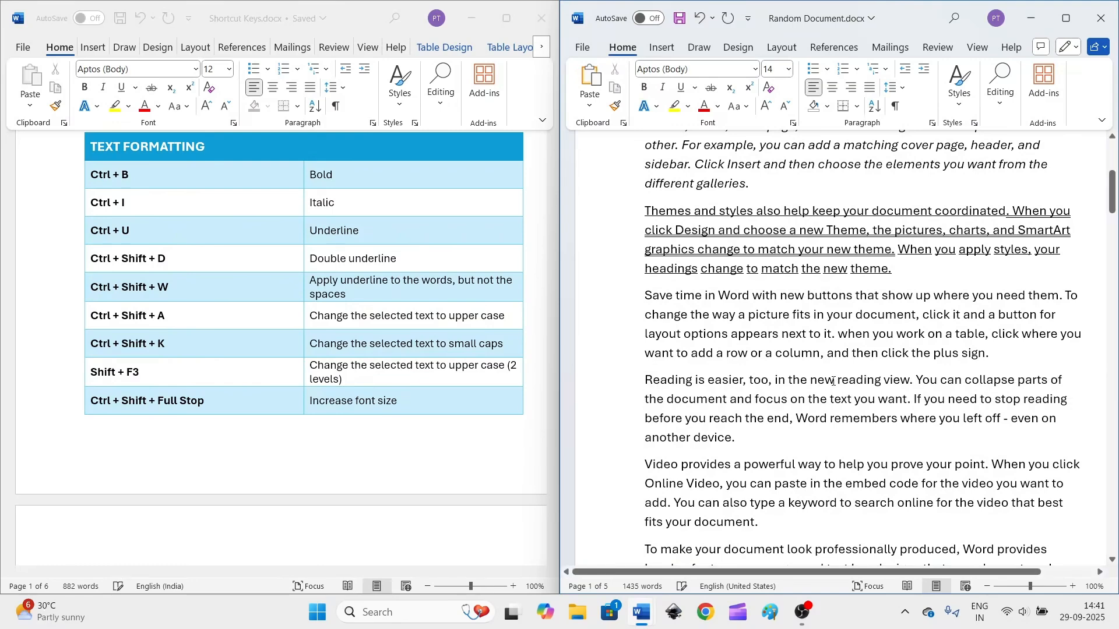
- Increase the font size of "Reading is easier, too, in the new reading view" one step to 16
{"action": "left_click_drag", "start_coordinate": [687, 380], "coordinate": [908, 381]}
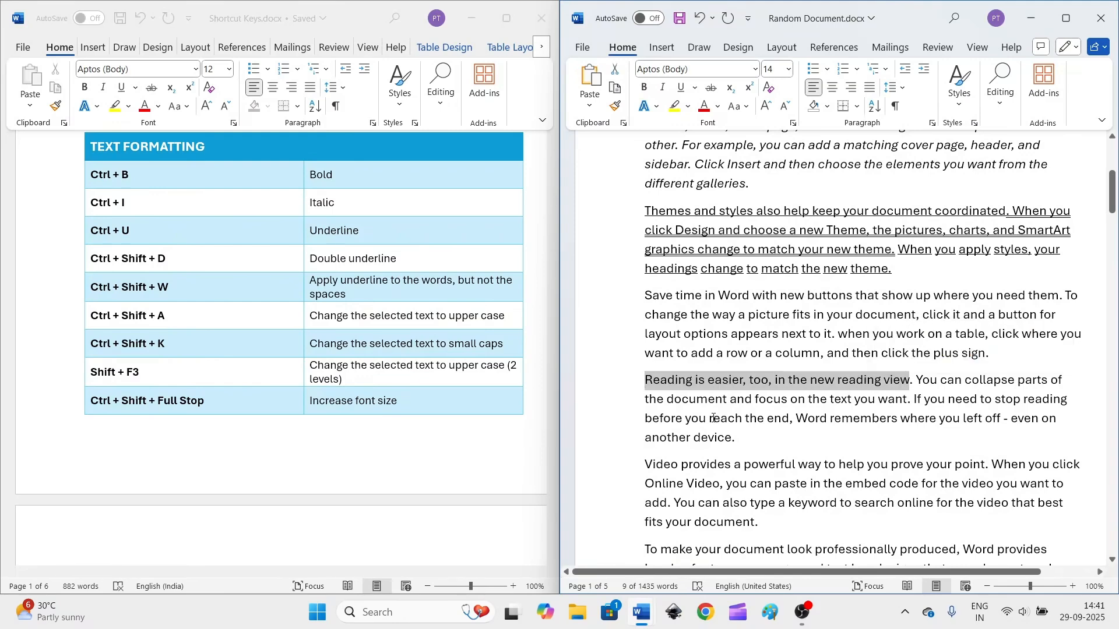
{"action": "key", "text": "ctrl+shift+period"}
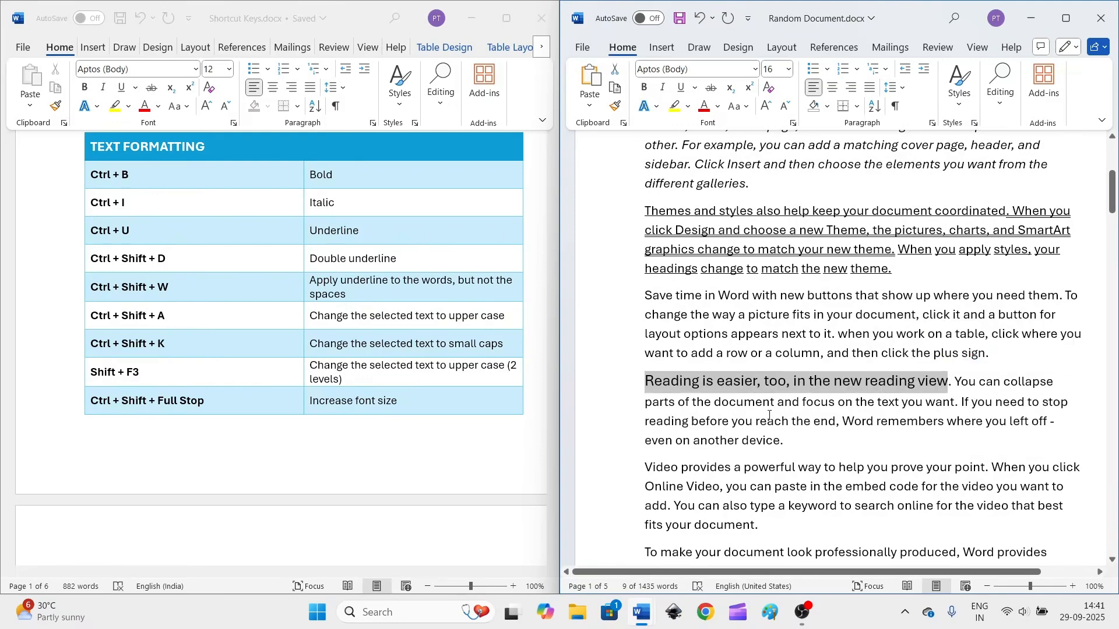
{"action": "left_click", "coordinate": [770, 411]}
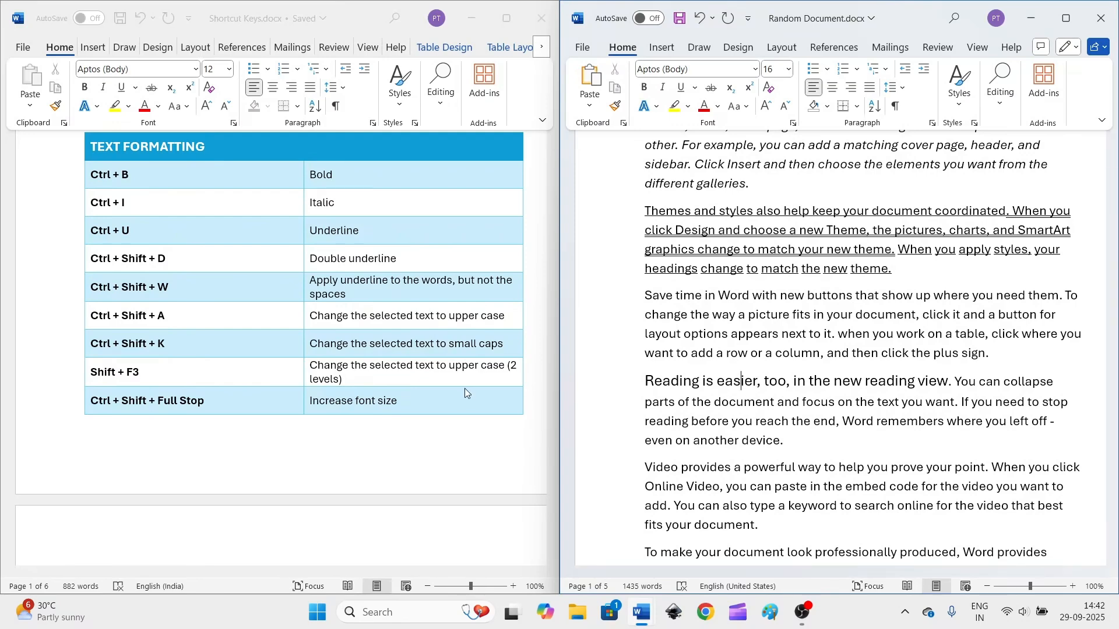
- Increase "parts of the document and focus on the text you want" by 1 point to size 15 and compare it with neighbouring text's font sizes
{"action": "scroll", "coordinate": [472, 384], "scroll_direction": "down", "scroll_amount": 5}
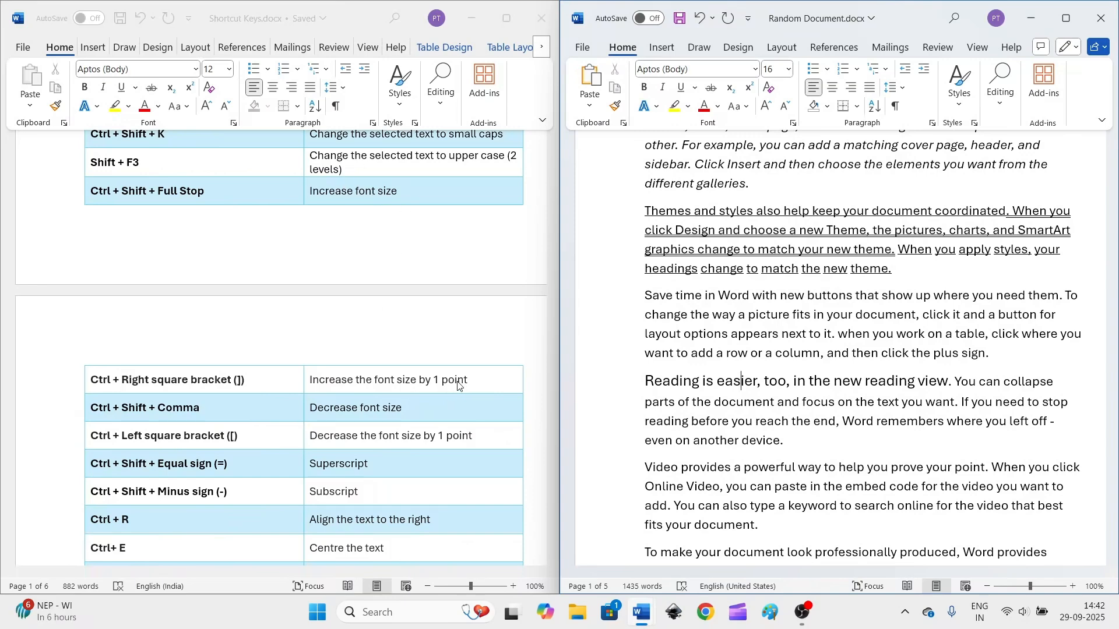
{"action": "left_click_drag", "start_coordinate": [644, 402], "coordinate": [954, 406]}
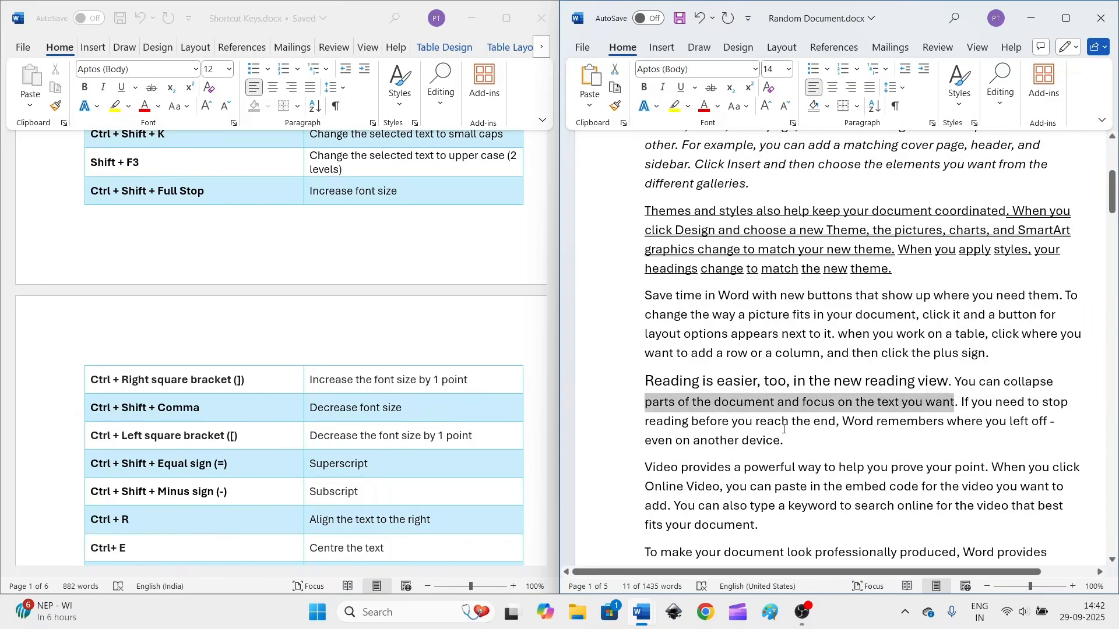
{"action": "key", "text": "ctrl+bracketright"}
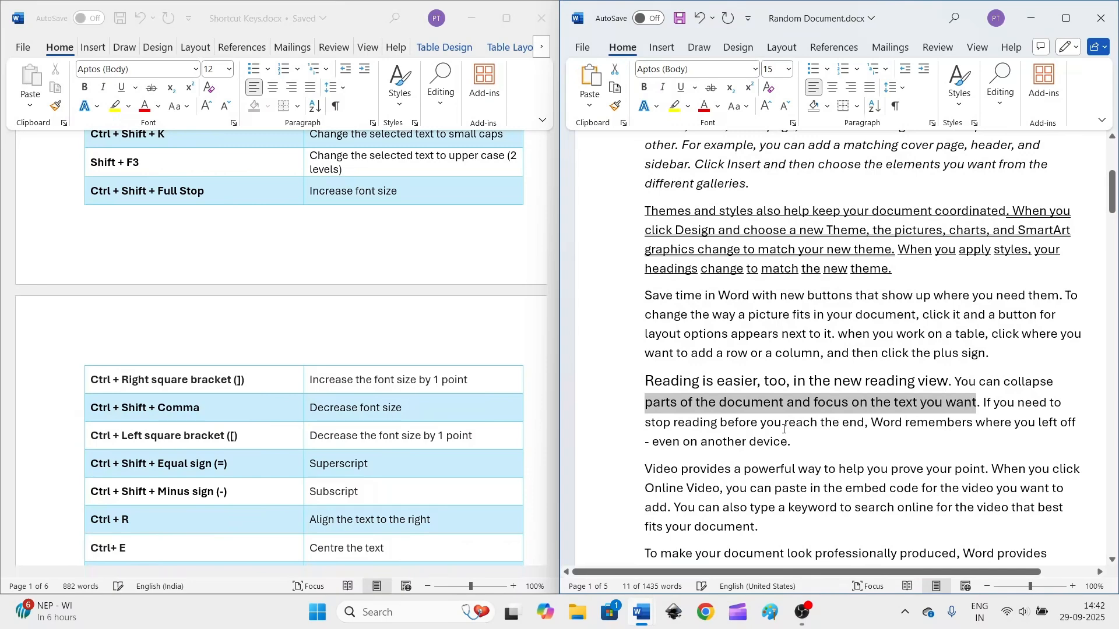
{"action": "left_click", "coordinate": [784, 428]}
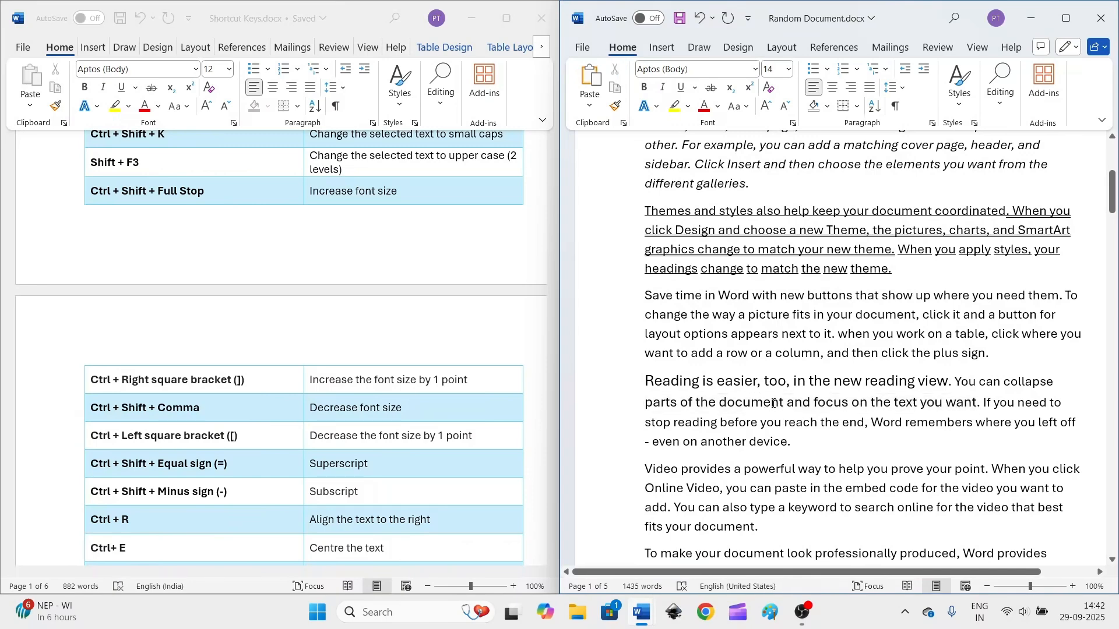
{"action": "left_click", "coordinate": [763, 403]}
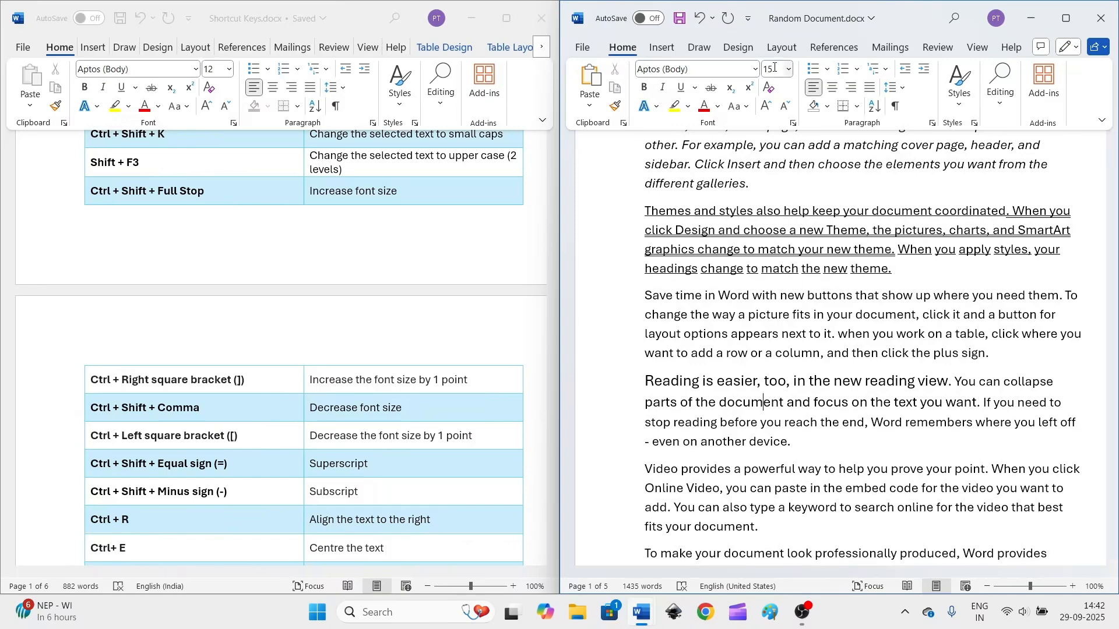
{"action": "left_click", "coordinate": [788, 424]}
{"action": "left_click", "coordinate": [766, 380]}
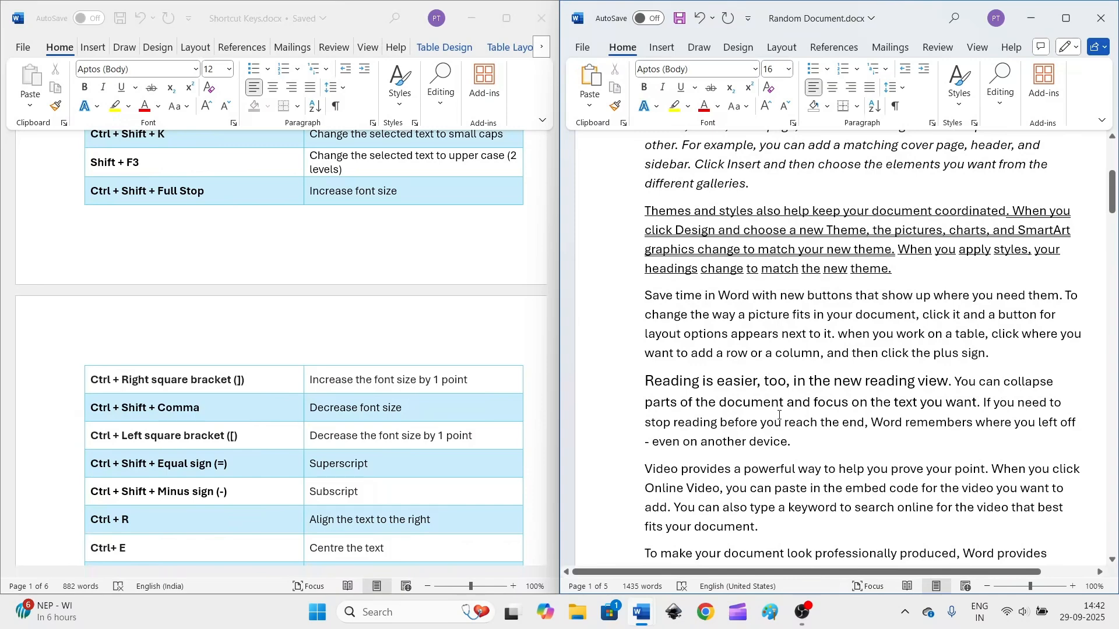
{"action": "left_click", "coordinate": [781, 423]}
{"action": "left_click", "coordinate": [768, 403]}
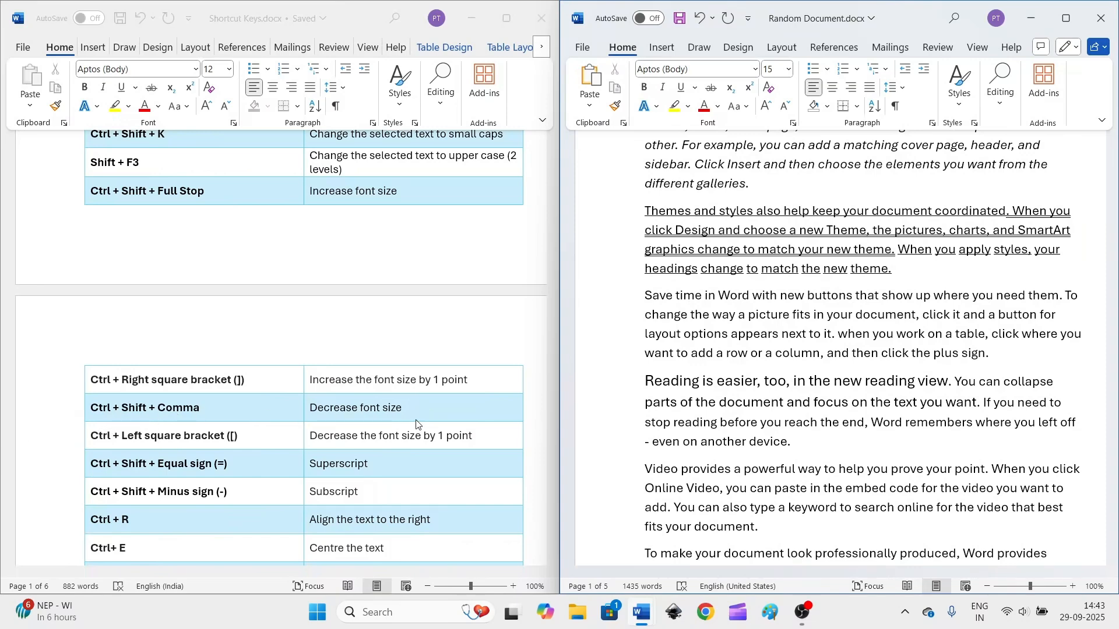
- Decrease the font size of the sentence "Video provides a powerful way to help you prove your point." one step to 12
{"action": "scroll", "coordinate": [813, 441], "scroll_direction": "down", "scroll_amount": 2}
{"action": "left_click_drag", "start_coordinate": [644, 329], "coordinate": [990, 330]}
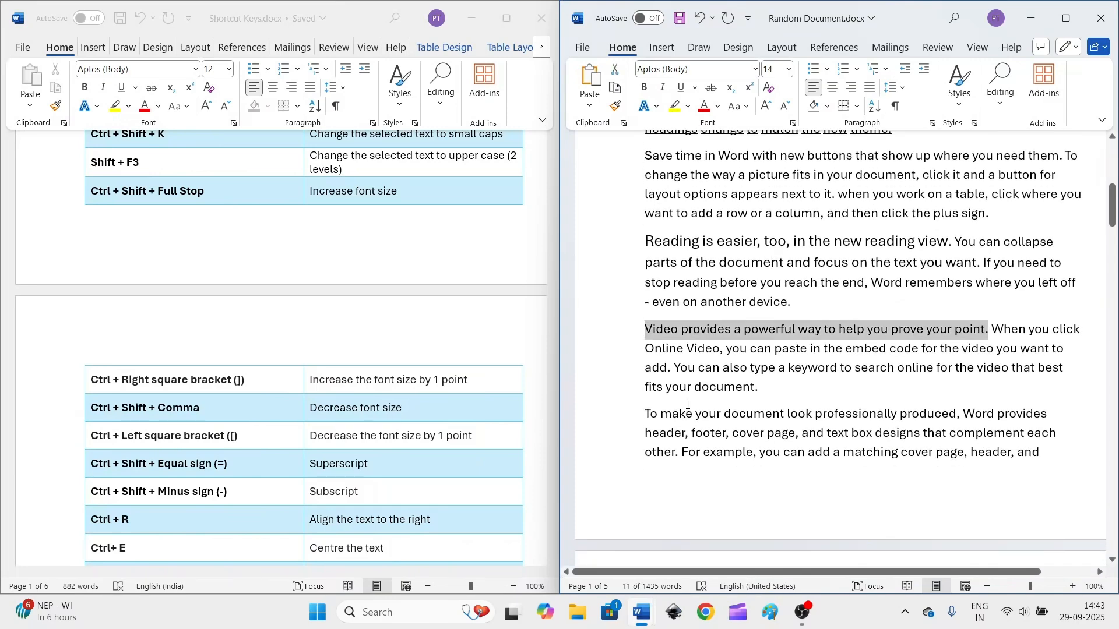
{"action": "key", "text": "ctrl+shift+comma"}
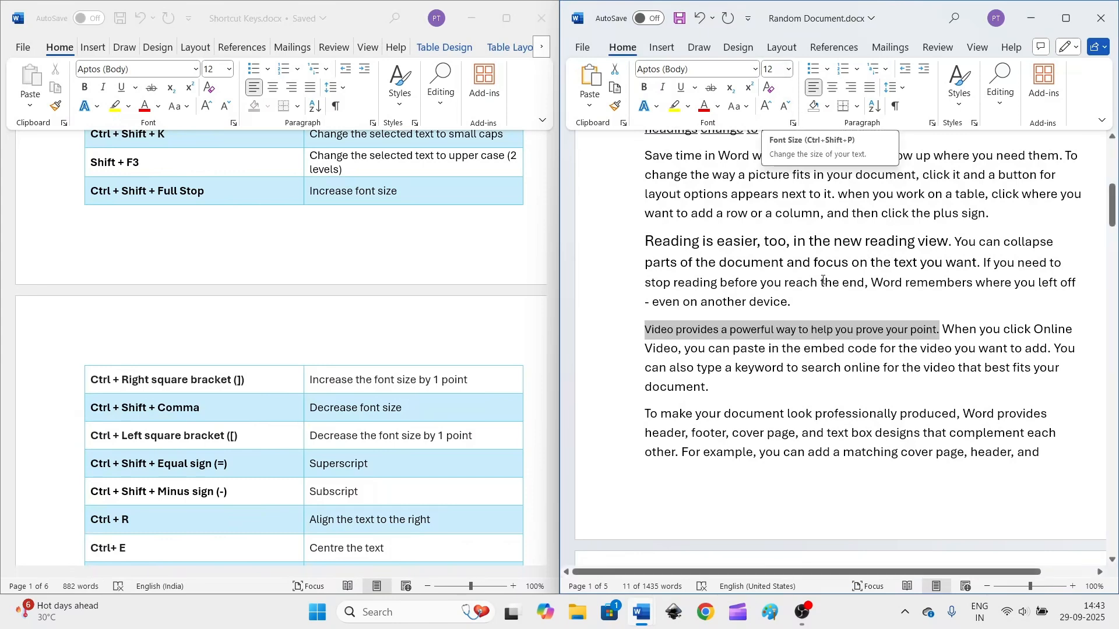
{"action": "left_click", "coordinate": [751, 371]}
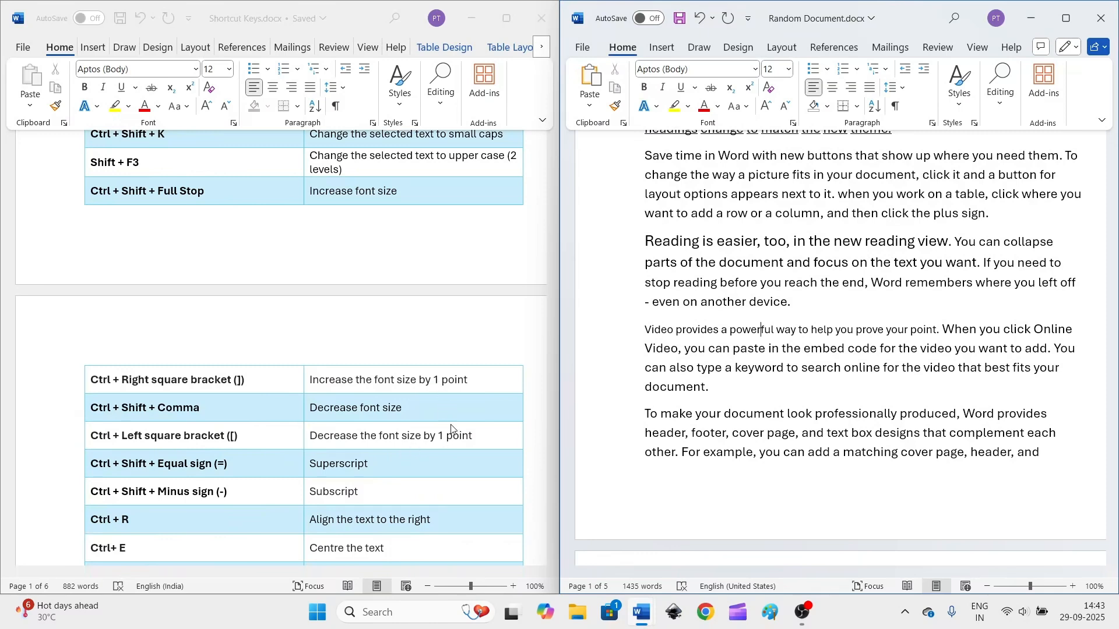
- Decrease the font size of "Video, you can paste in the embed code for the video" by 1 point to 13 and compare it with neighbouring text
{"action": "left_click_drag", "start_coordinate": [645, 348], "coordinate": [933, 348]}
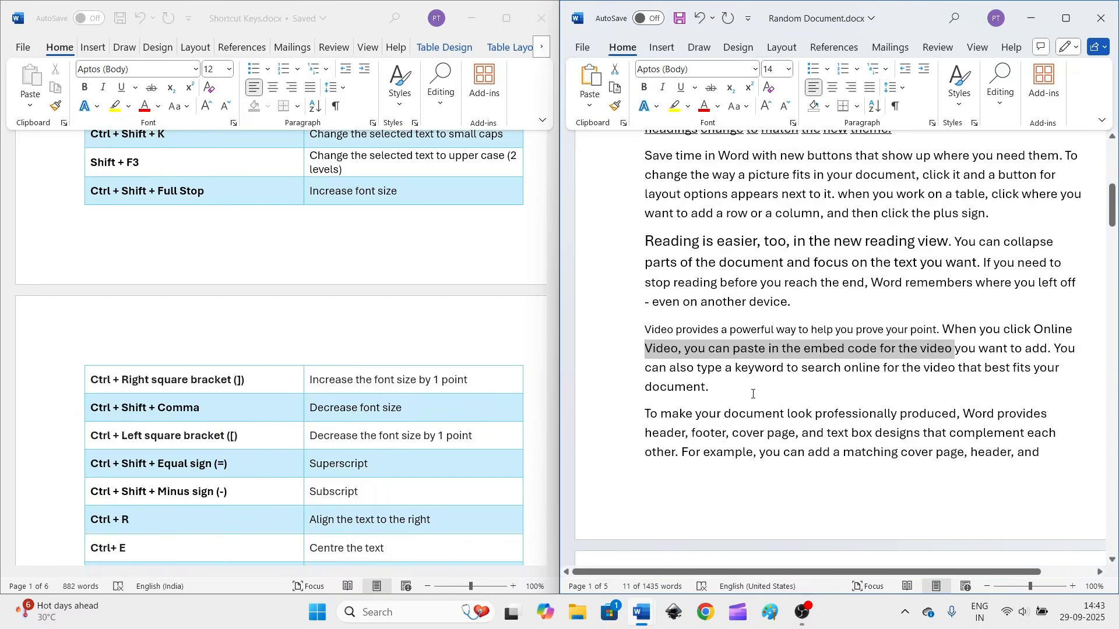
{"action": "key", "text": "ctrl+bracketleft"}
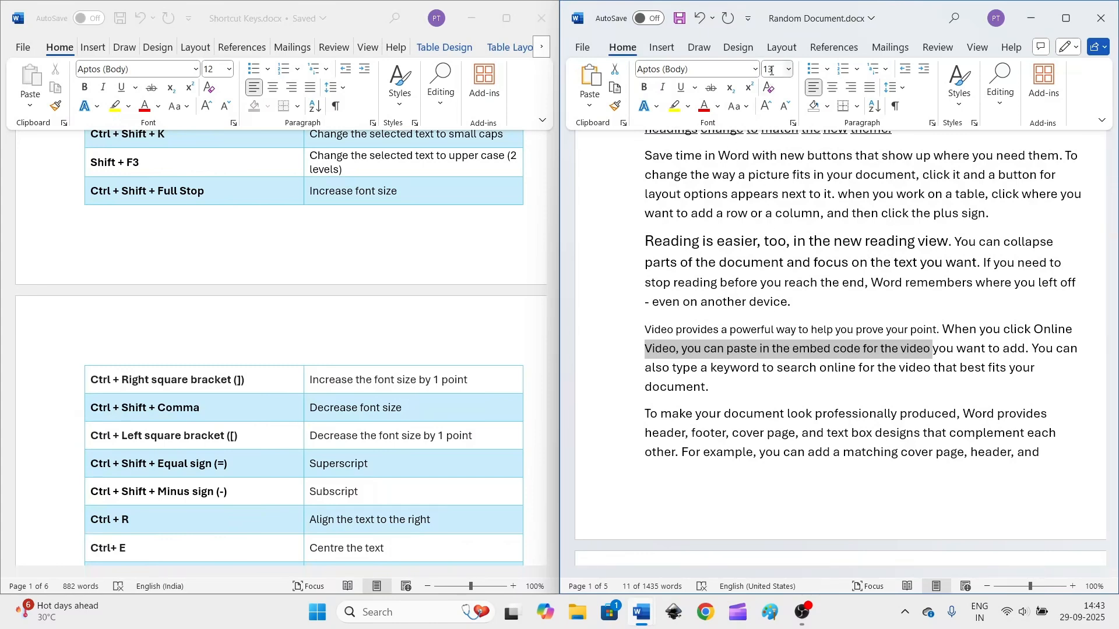
{"action": "left_click", "coordinate": [771, 370]}
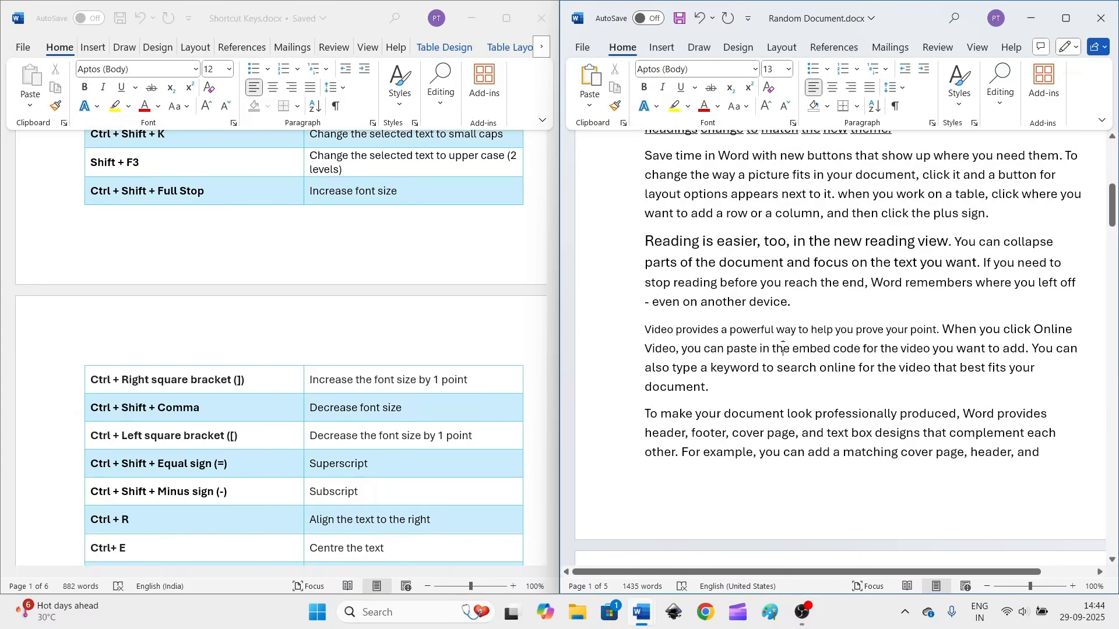
{"action": "left_click", "coordinate": [783, 348]}
{"action": "left_click", "coordinate": [767, 330]}
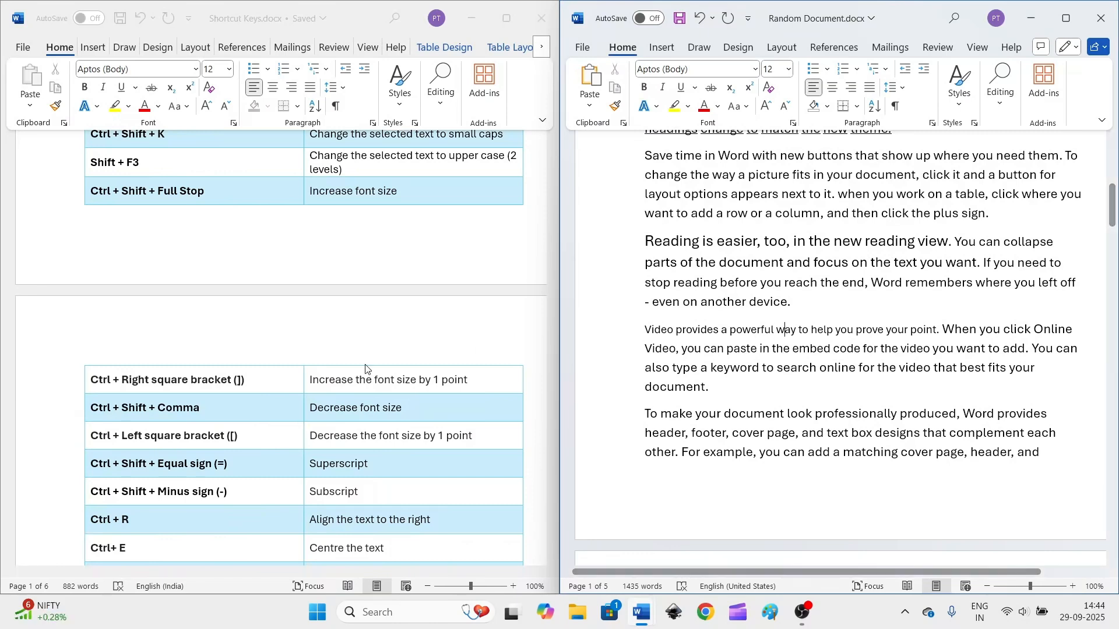
- Add a new line reading X3 below the paragraph starting "Video provides" and make the 3 superscript
{"action": "scroll", "coordinate": [379, 339], "scroll_direction": "down", "scroll_amount": 3}
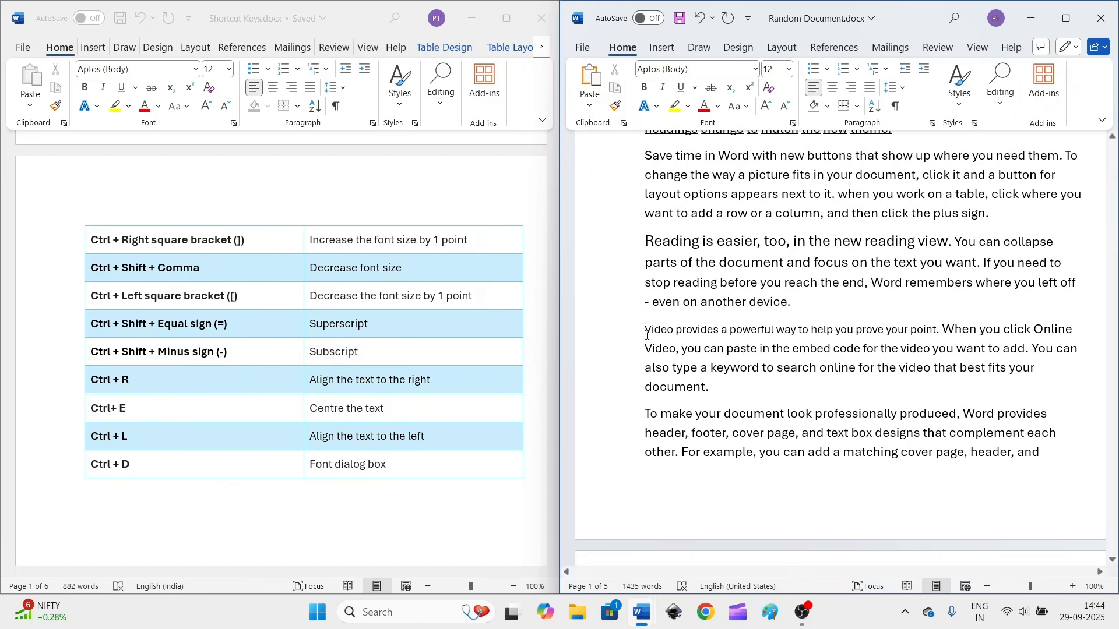
{"action": "left_click", "coordinate": [711, 387]}
{"action": "key", "text": "Return"}
{"action": "type", "text": "X3"}
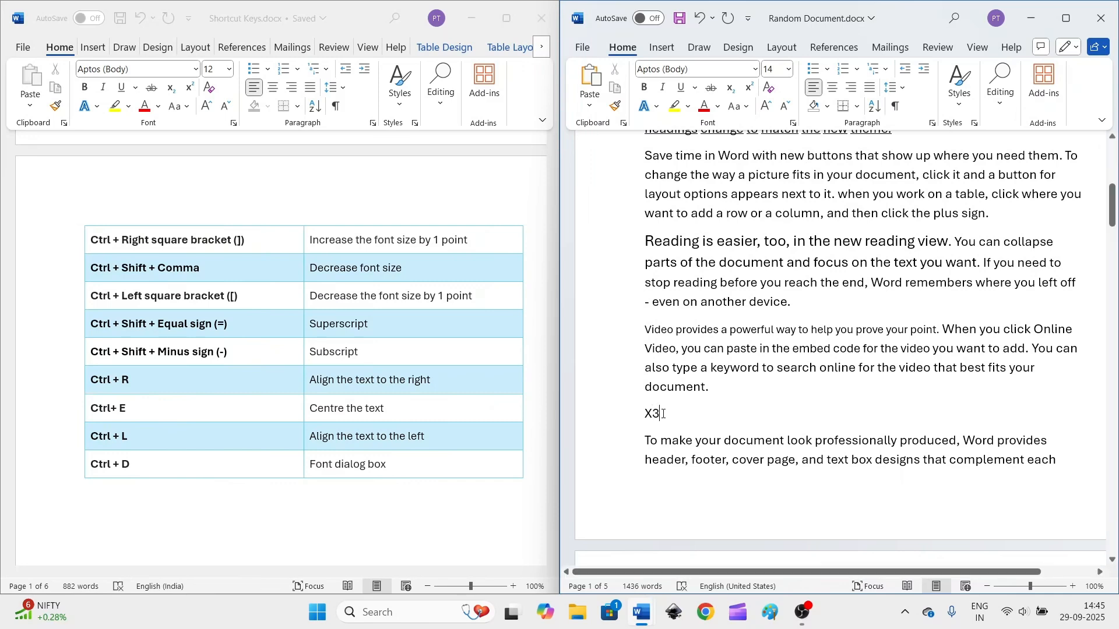
{"action": "left_click_drag", "start_coordinate": [663, 414], "coordinate": [655, 414]}
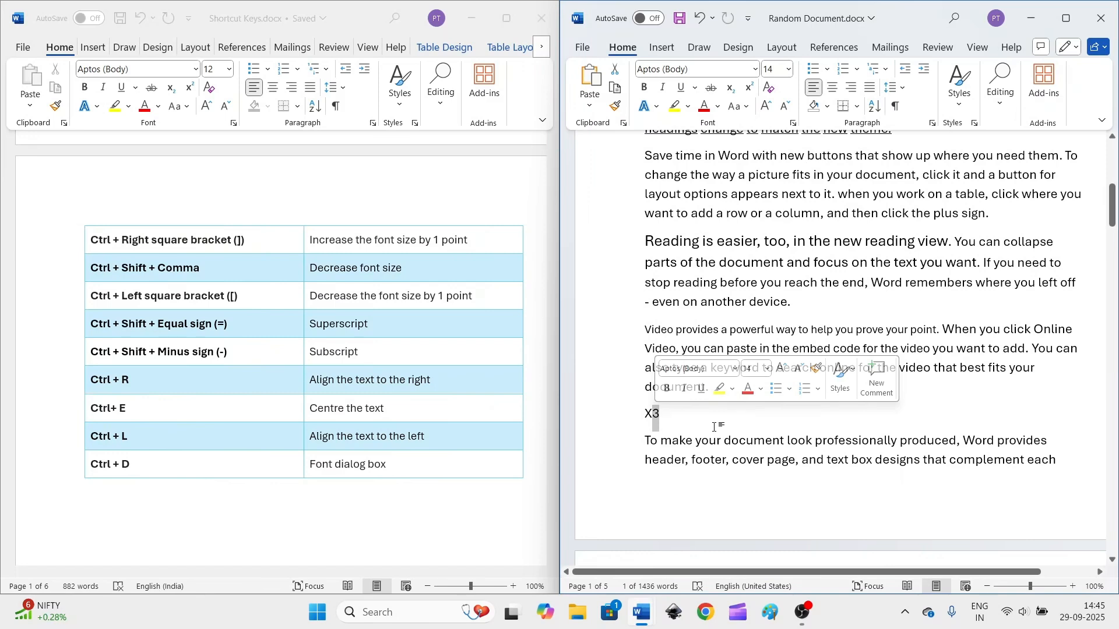
{"action": "key", "text": "ctrl+shift+equal"}
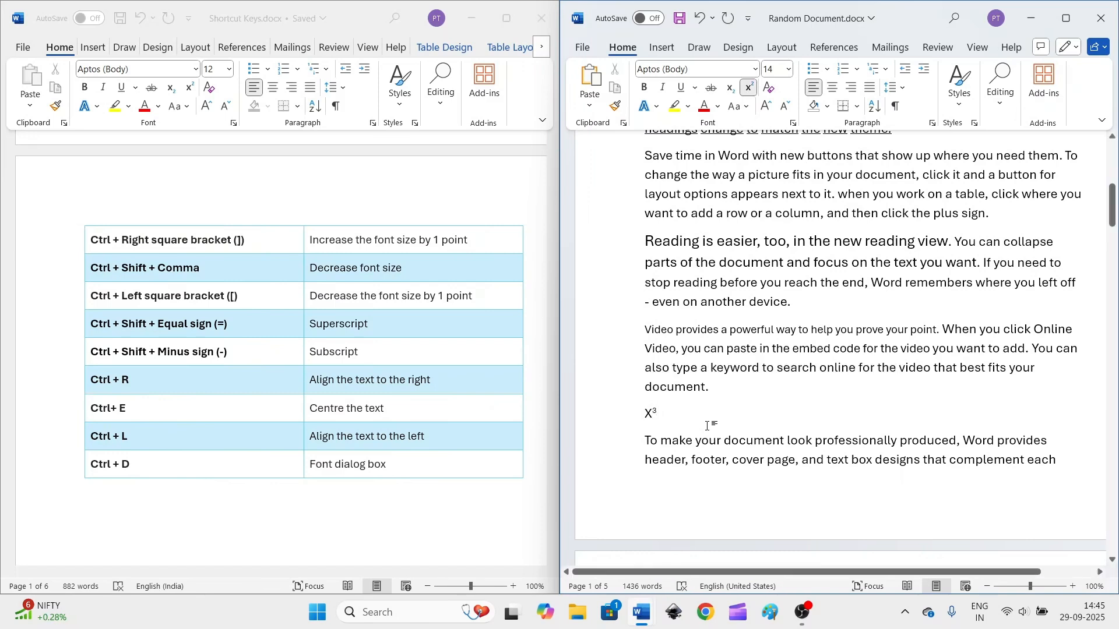
- Add the line H2O in normal text below the X³ line and make its 2 subscript
{"action": "key", "text": "Return"}
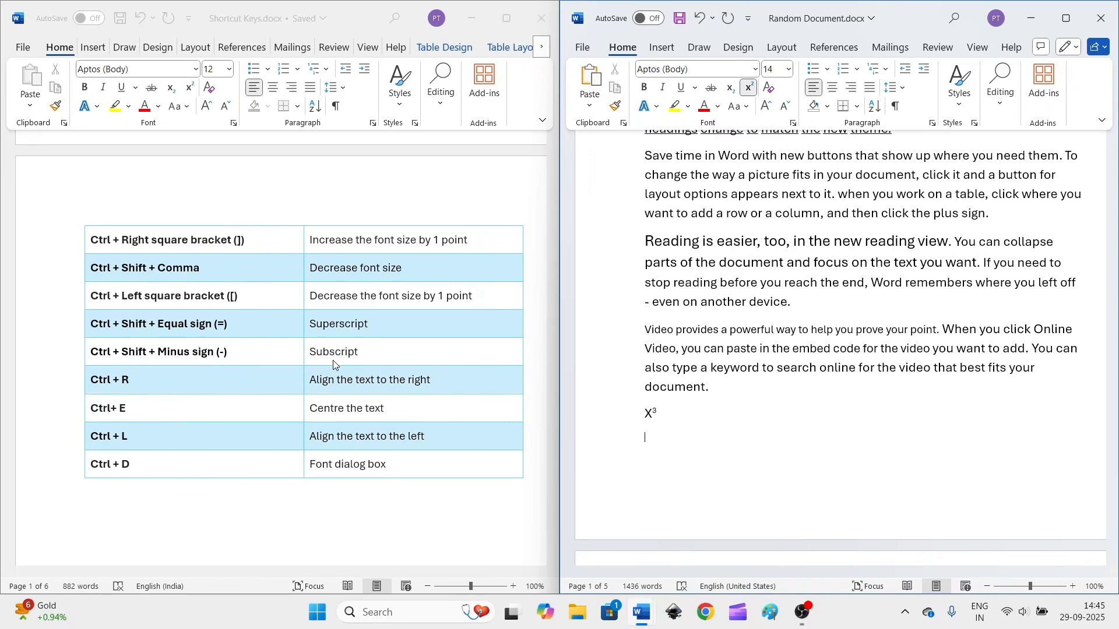
{"action": "key", "text": "ctrl+shift+equal"}
{"action": "type", "text": "H2O"}
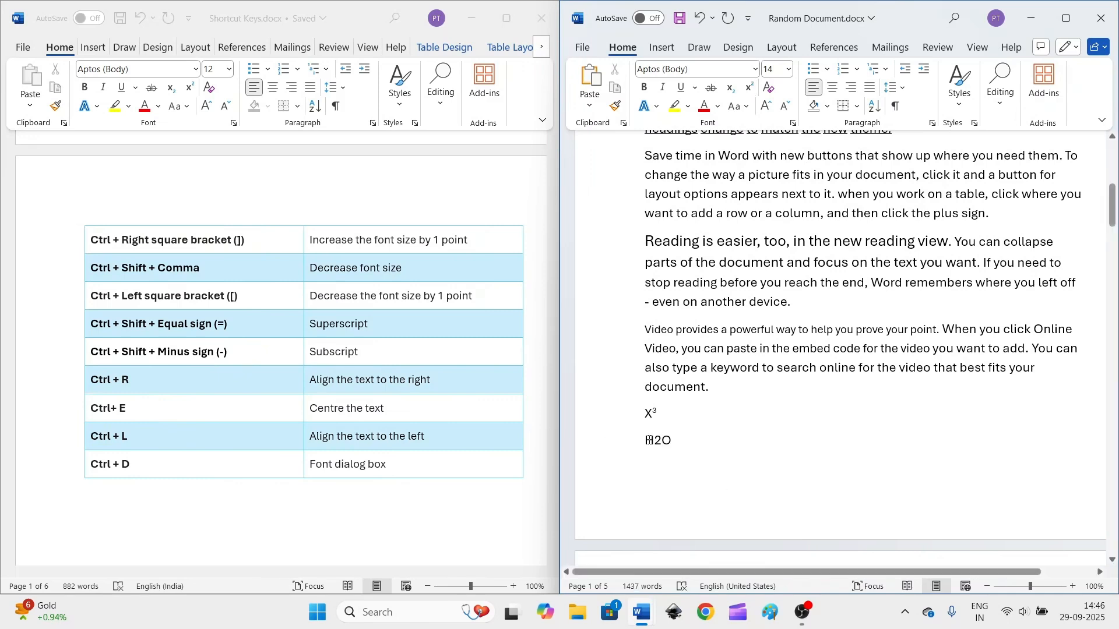
{"action": "left_click_drag", "start_coordinate": [662, 444], "coordinate": [654, 444]}
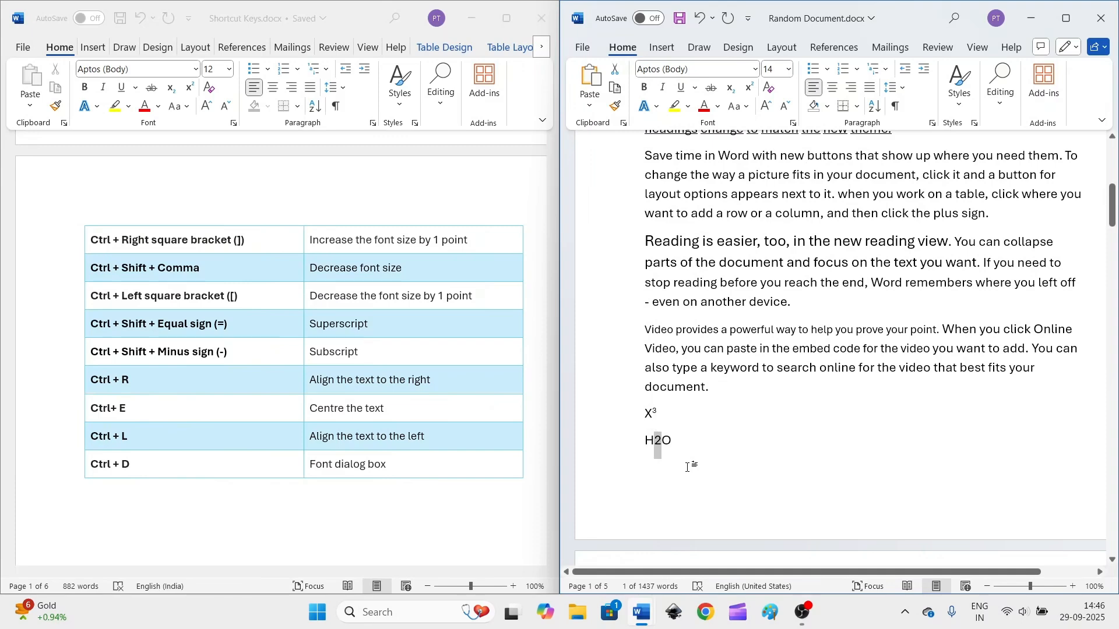
{"action": "key", "text": "ctrl+equal"}
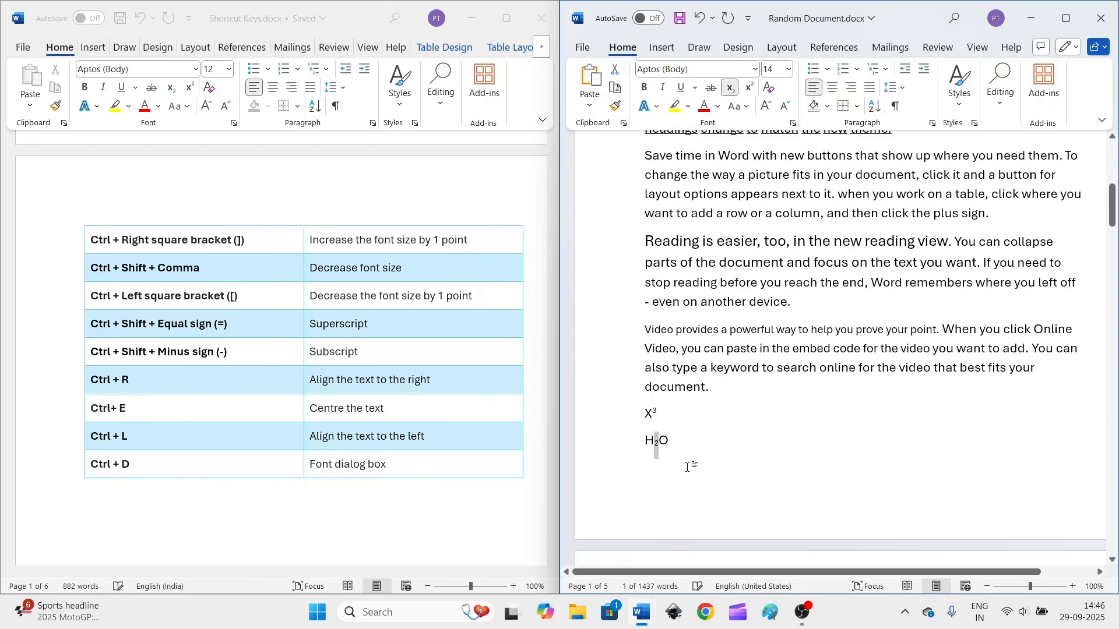
{"action": "left_click", "coordinate": [681, 459]}
- Zoom Random Document.docx out to 66% and return it to 100% zoom
{"action": "scroll", "coordinate": [679, 461], "scroll_direction": "down", "scroll_amount": 10}
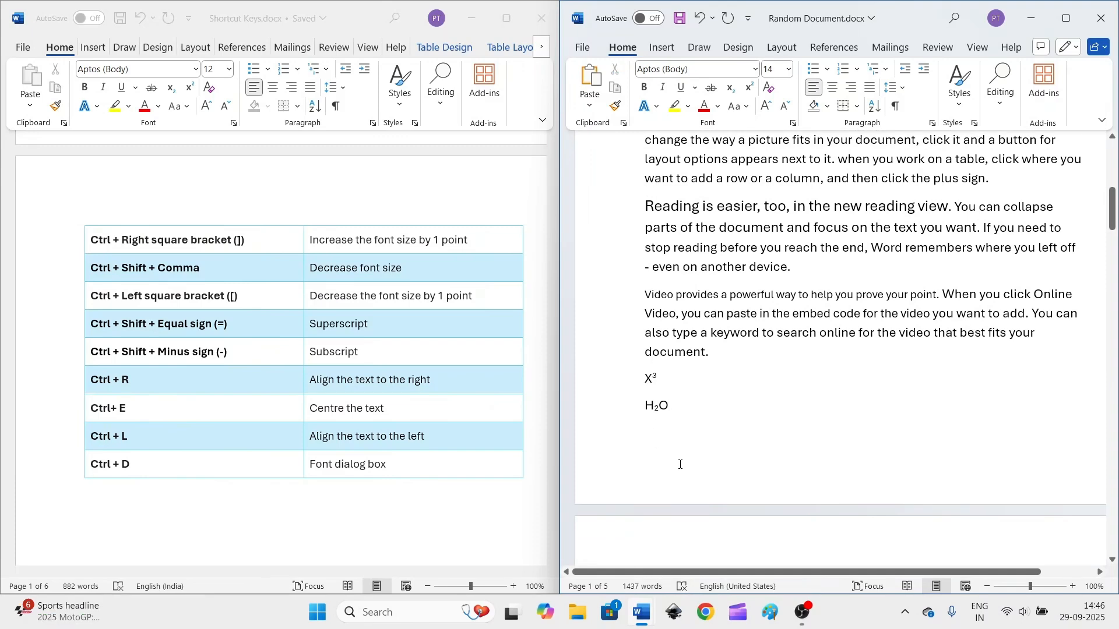
{"action": "scroll", "coordinate": [324, 446], "scroll_direction": "down", "scroll_amount": 5}
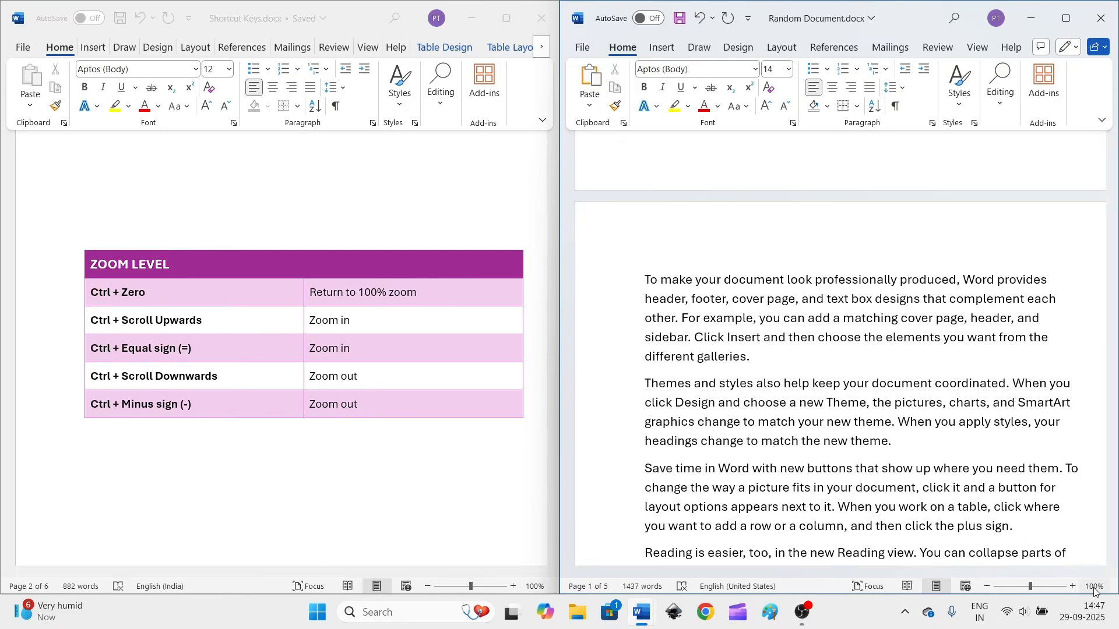
{"action": "left_click", "coordinate": [1018, 587]}
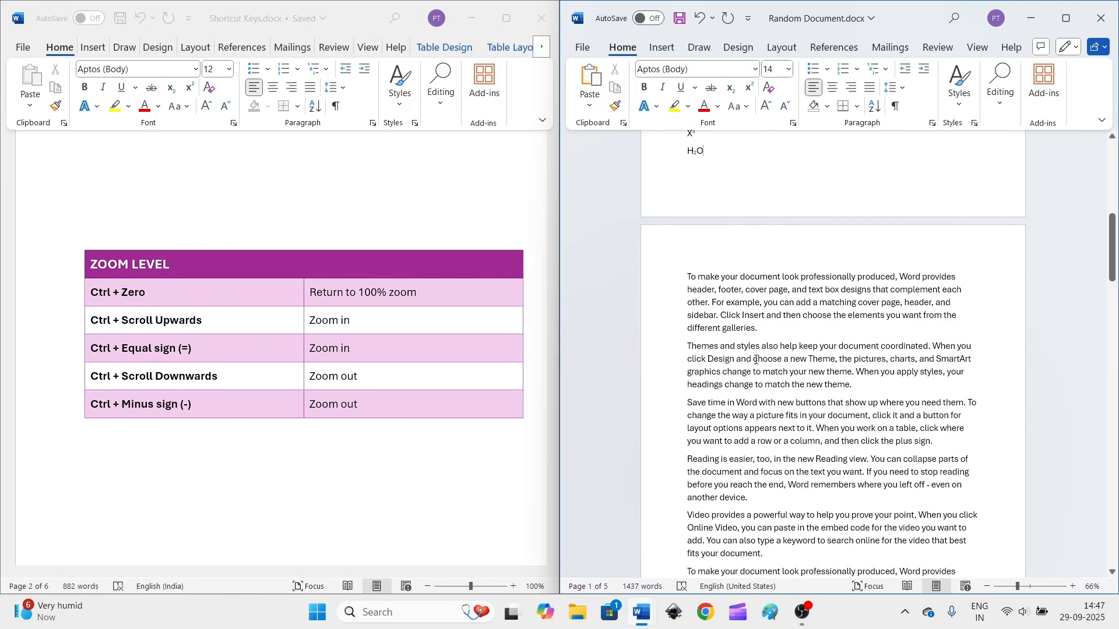
{"action": "key", "text": "ctrl+0"}
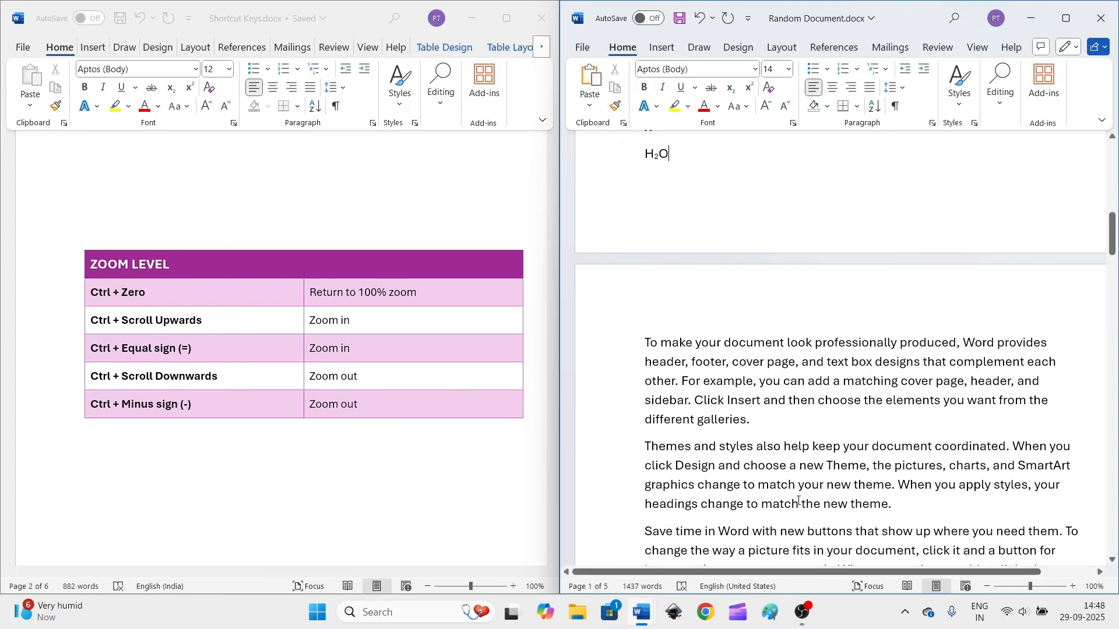
- Zoom in on Random Document.docx to 200% and on to 270%
{"action": "scroll", "coordinate": [780, 514], "scroll_direction": "up", "scroll_amount": 2}
{"action": "scroll", "coordinate": [781, 513], "scroll_direction": "up", "scroll_amount": 8}
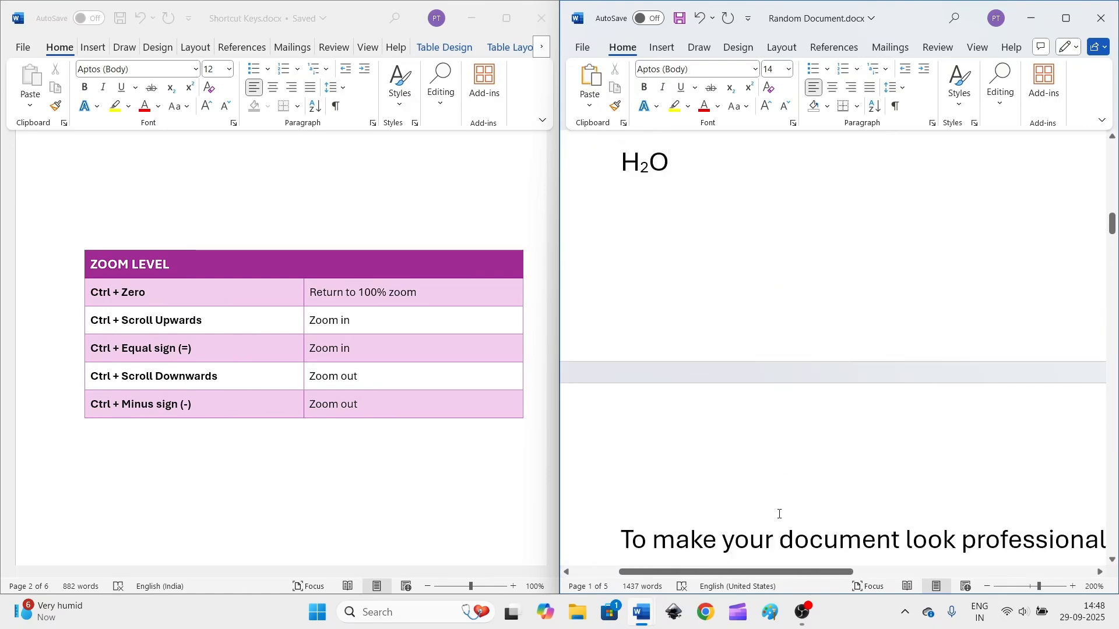
{"action": "scroll", "coordinate": [779, 514], "scroll_direction": "down", "scroll_amount": 4}
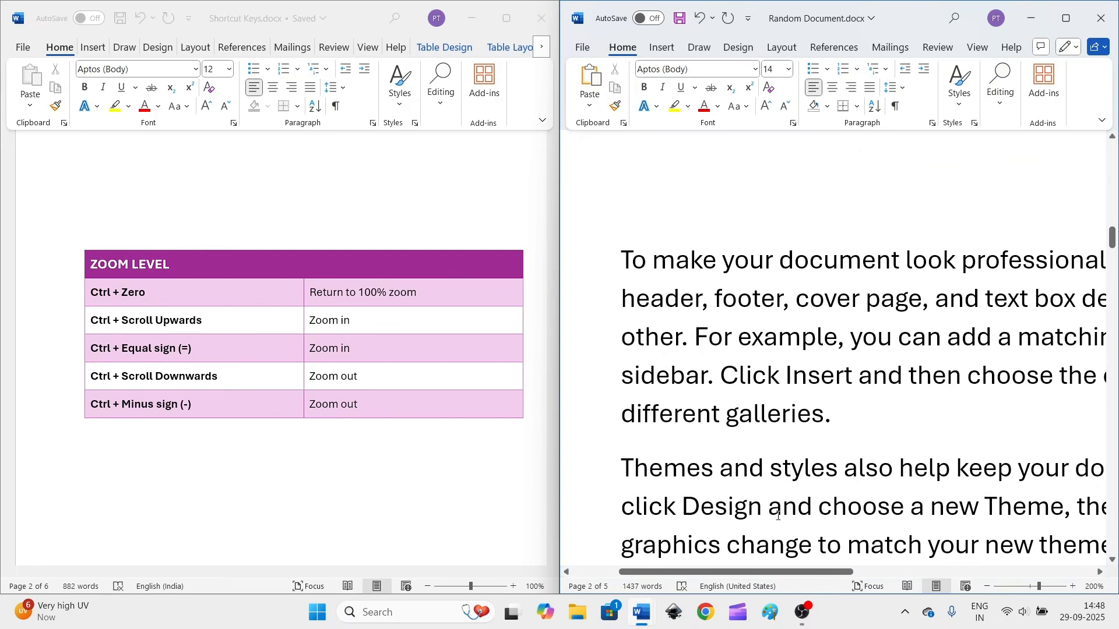
{"action": "scroll", "coordinate": [778, 515], "scroll_direction": "up", "scroll_amount": 7}
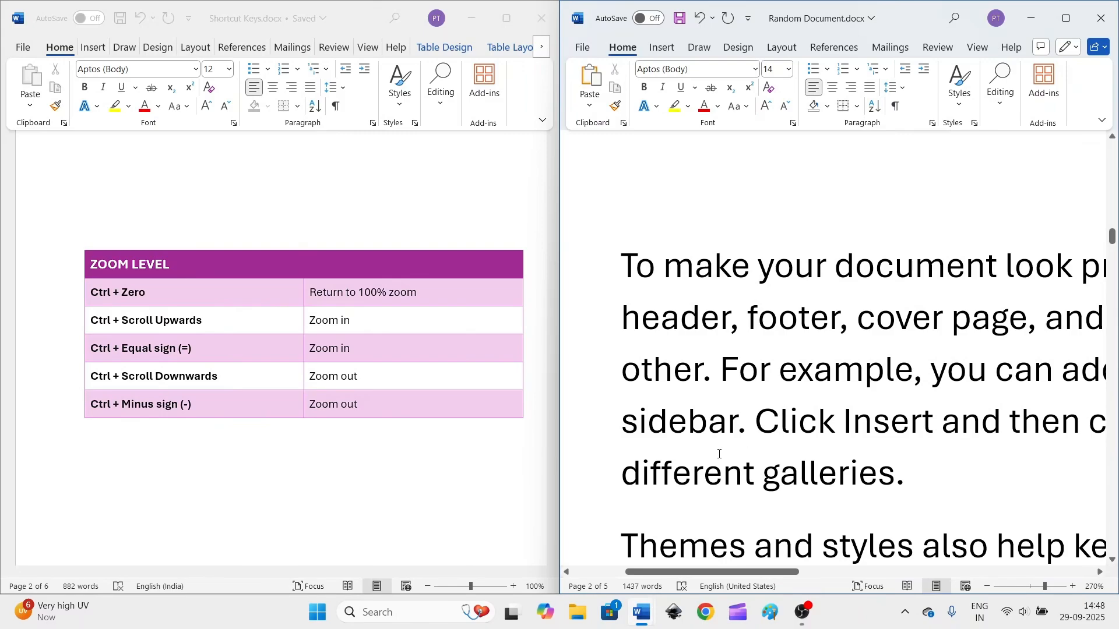
- Zoom Random Document.docx out to 40% and reset the view to 100%
{"action": "scroll", "coordinate": [714, 455], "scroll_direction": "down", "scroll_amount": 10, "text": "ctrl"}
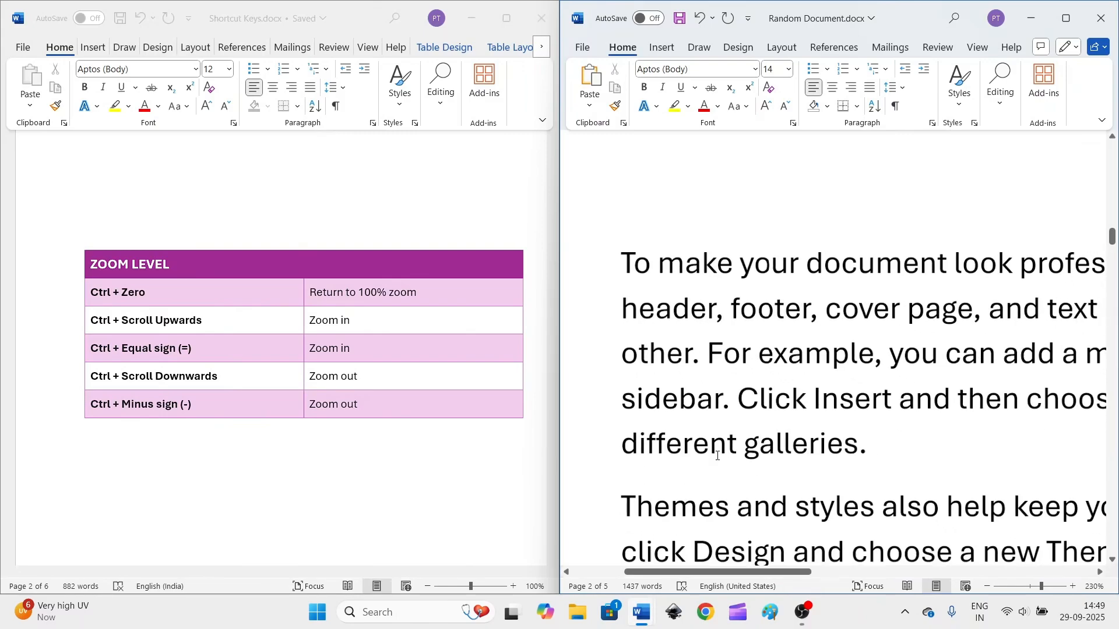
{"action": "scroll", "coordinate": [718, 456], "scroll_direction": "down", "scroll_amount": 10, "text": "ctrl"}
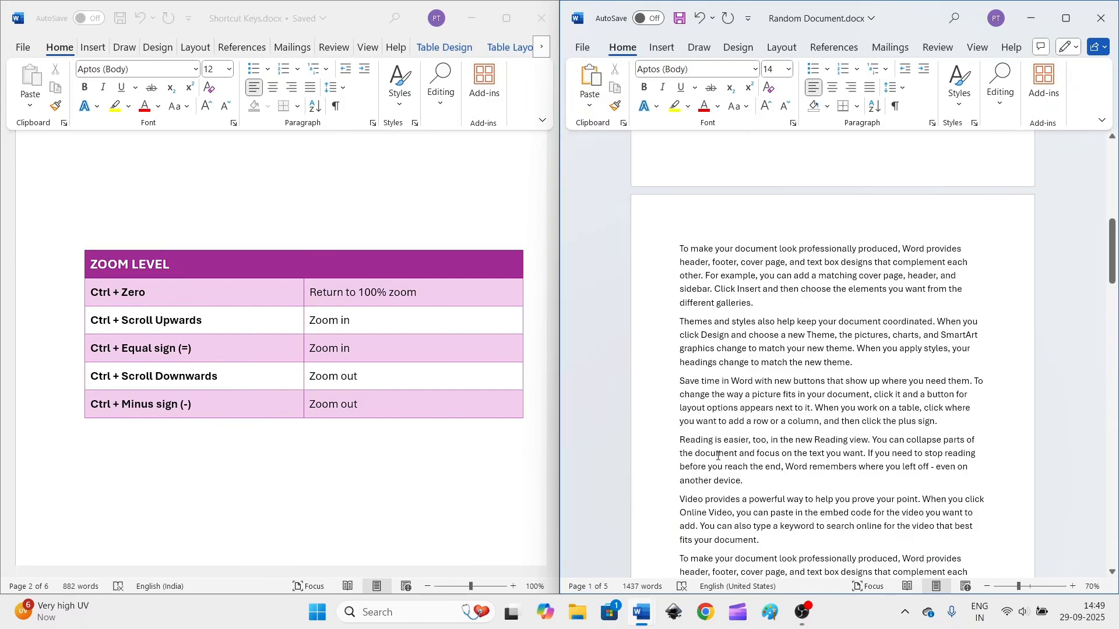
{"action": "scroll", "coordinate": [718, 456], "scroll_direction": "down", "scroll_amount": 1, "text": "ctrl"}
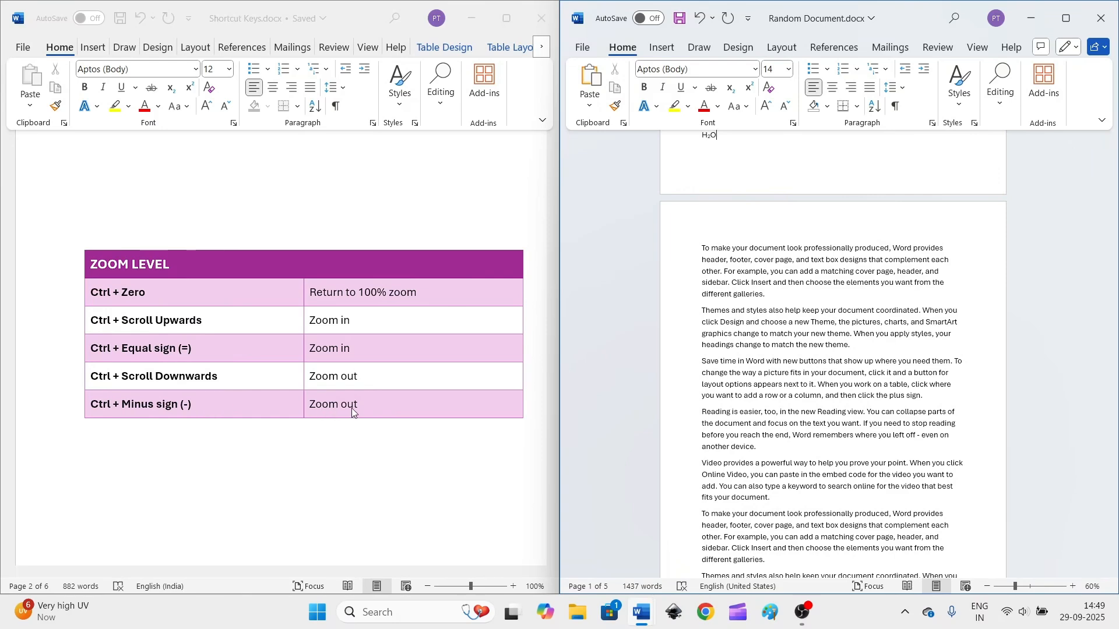
{"action": "scroll", "coordinate": [721, 422], "scroll_direction": "down", "scroll_amount": 2, "text": "ctrl"}
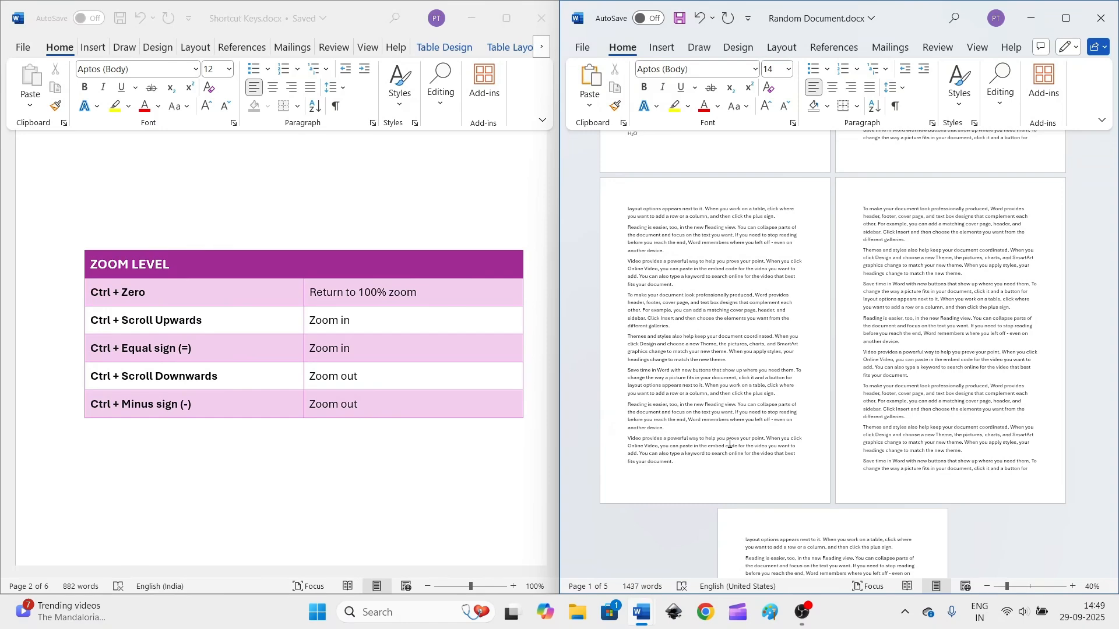
{"action": "key", "text": "ctrl+0"}
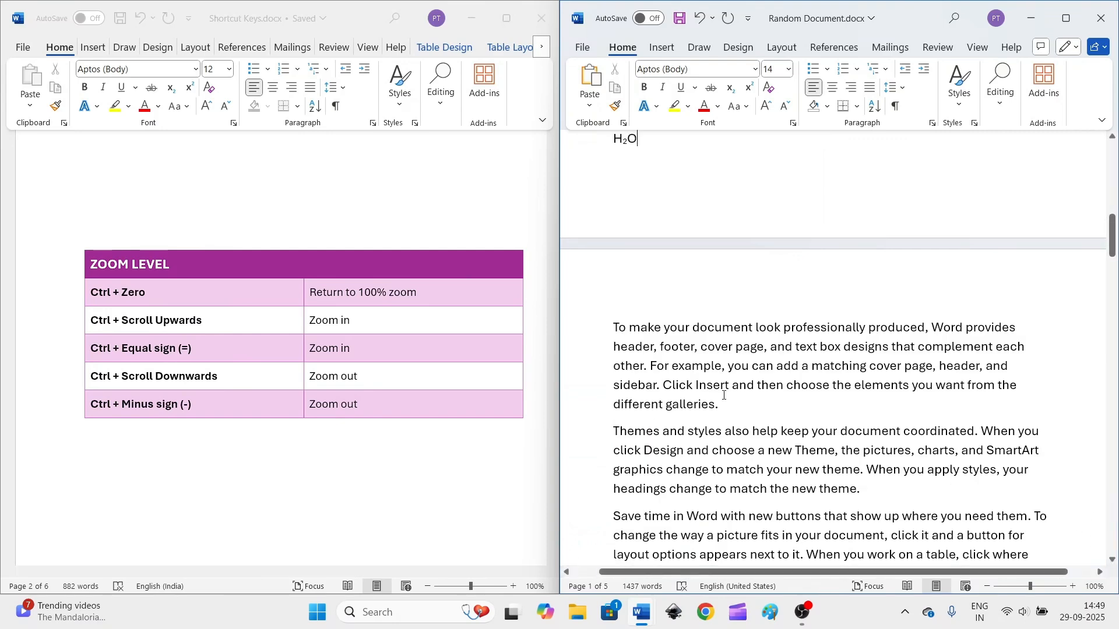
- Find "change" in Random Document.docx, go to the "headings change to match the new theme" occurrence on page 3, and close the search
{"action": "scroll", "coordinate": [401, 357], "scroll_direction": "down", "scroll_amount": 7}
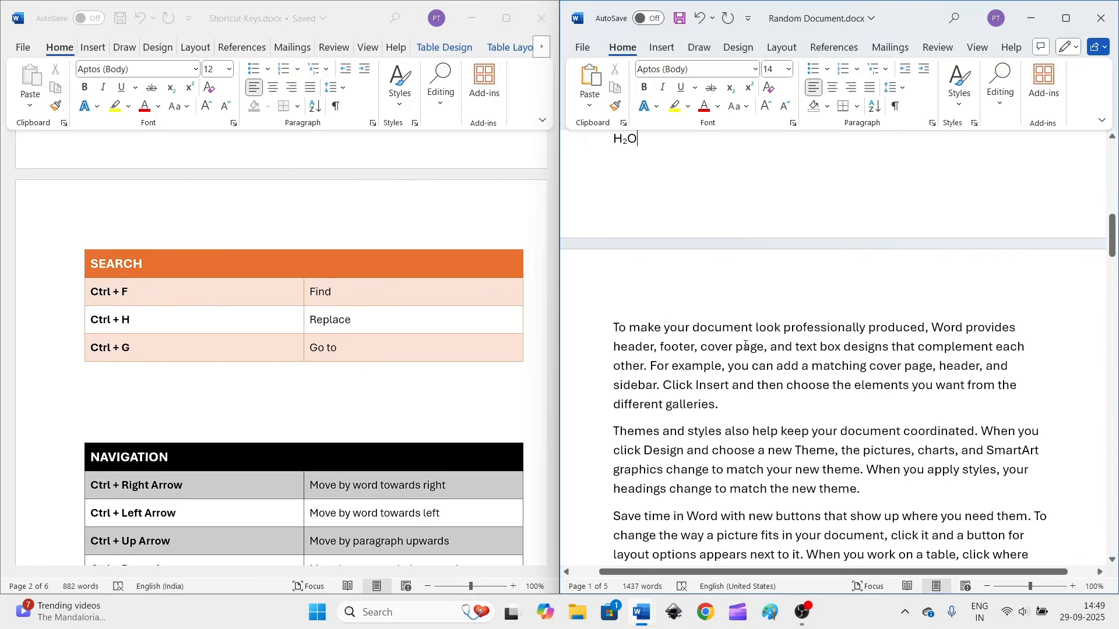
{"action": "key", "text": "ctrl+f"}
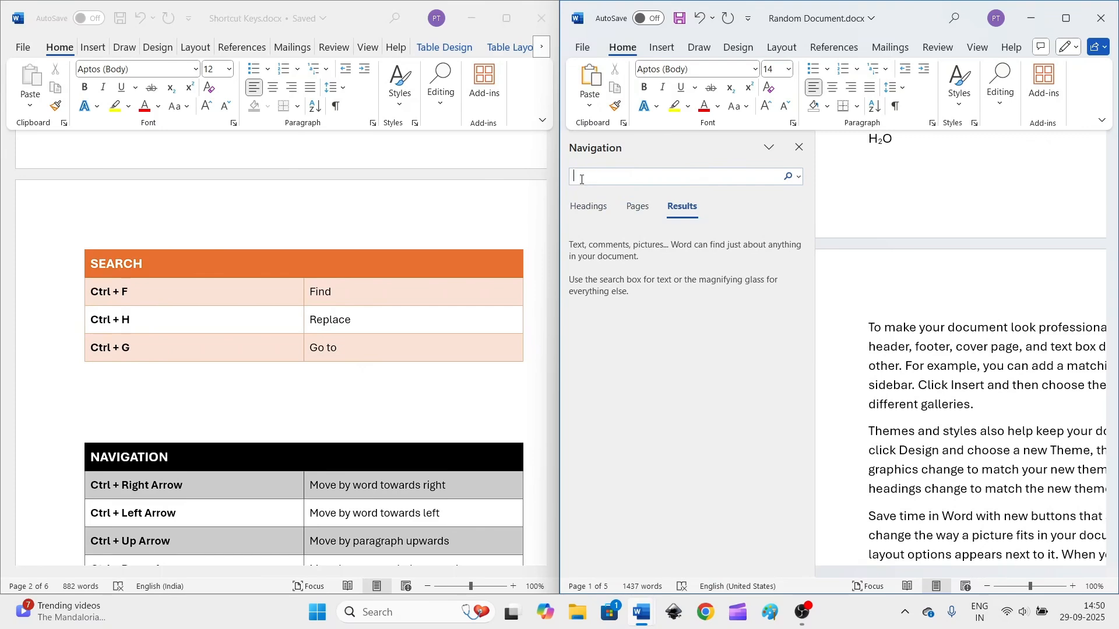
{"action": "type", "text": "change"}
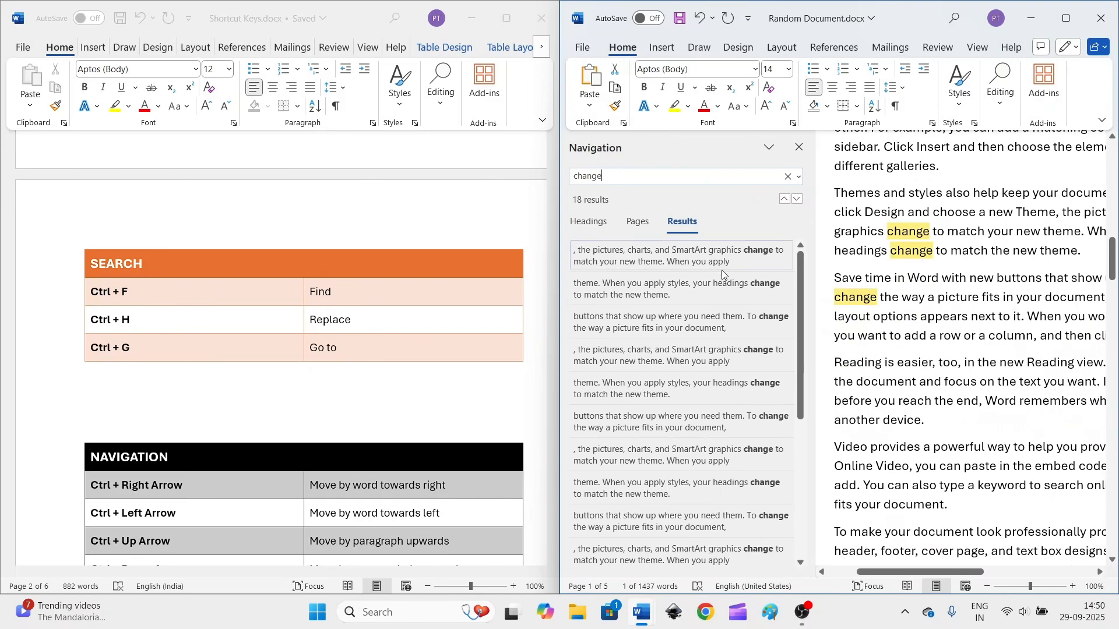
{"action": "left_click", "coordinate": [932, 348]}
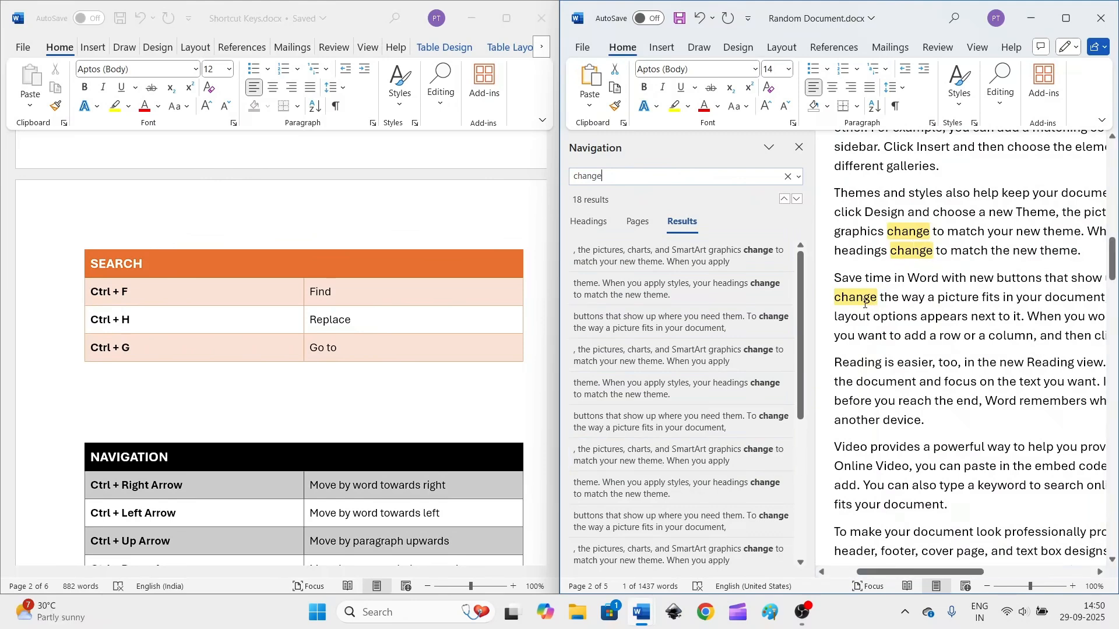
{"action": "left_click_drag", "start_coordinate": [798, 331], "coordinate": [796, 443]}
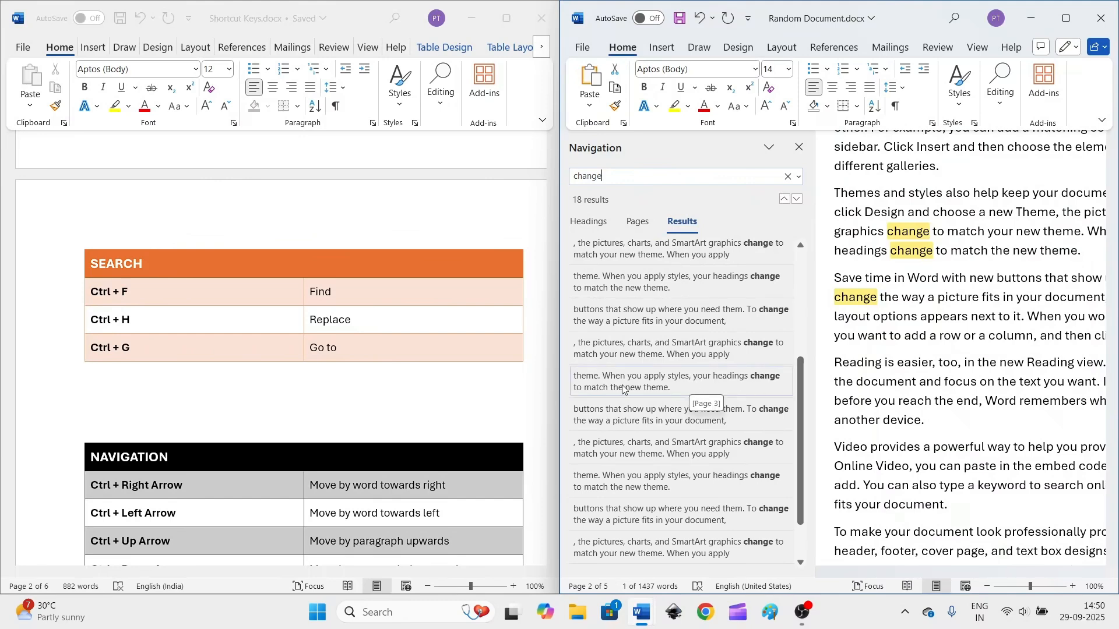
{"action": "left_click", "coordinate": [676, 388]}
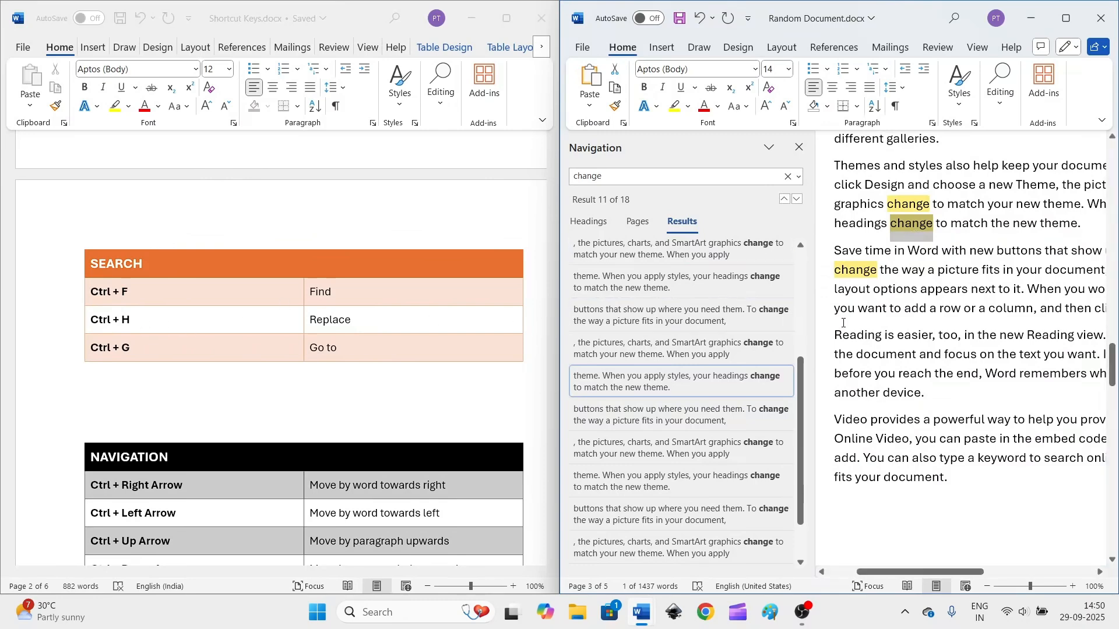
{"action": "left_click", "coordinate": [800, 147]}
- Misspell "match" as "mach" once in a "Themes and styles" paragraph on page 3 and in two such paragraphs on page 4
{"action": "key", "text": "End"}
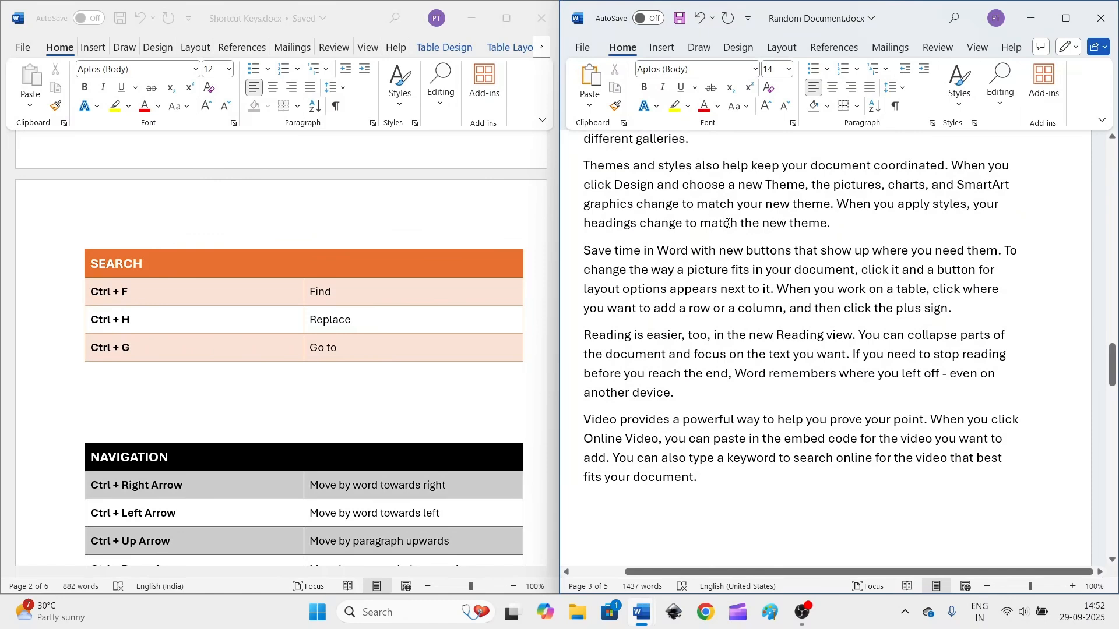
{"action": "key", "text": "BackSpace"}
{"action": "scroll", "coordinate": [739, 274], "scroll_direction": "down", "scroll_amount": 8}
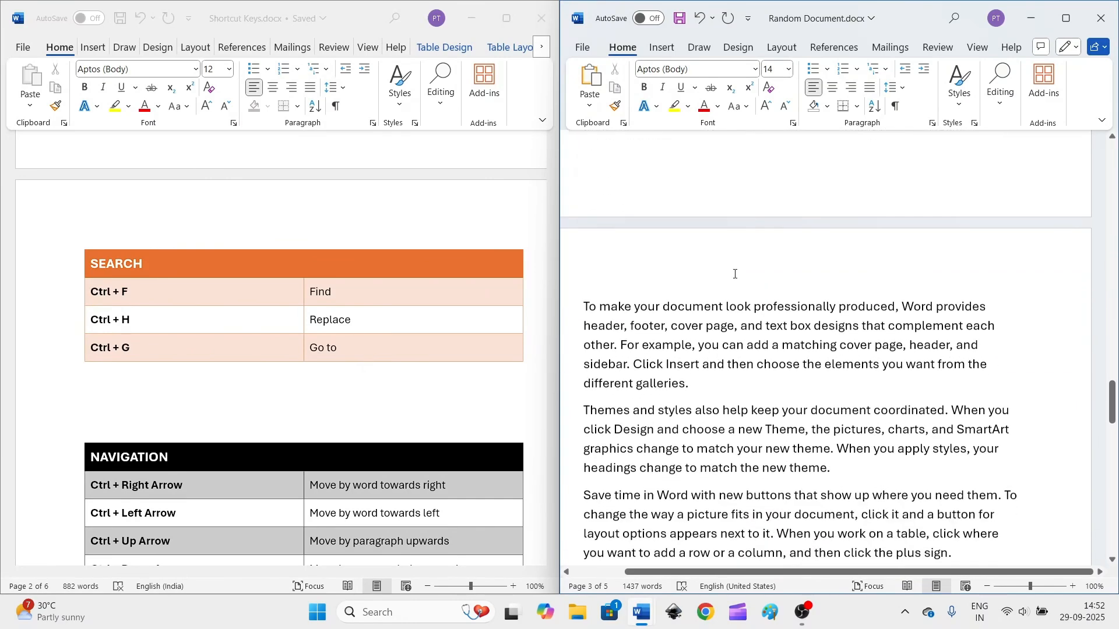
{"action": "scroll", "coordinate": [732, 278], "scroll_direction": "down", "scroll_amount": 1}
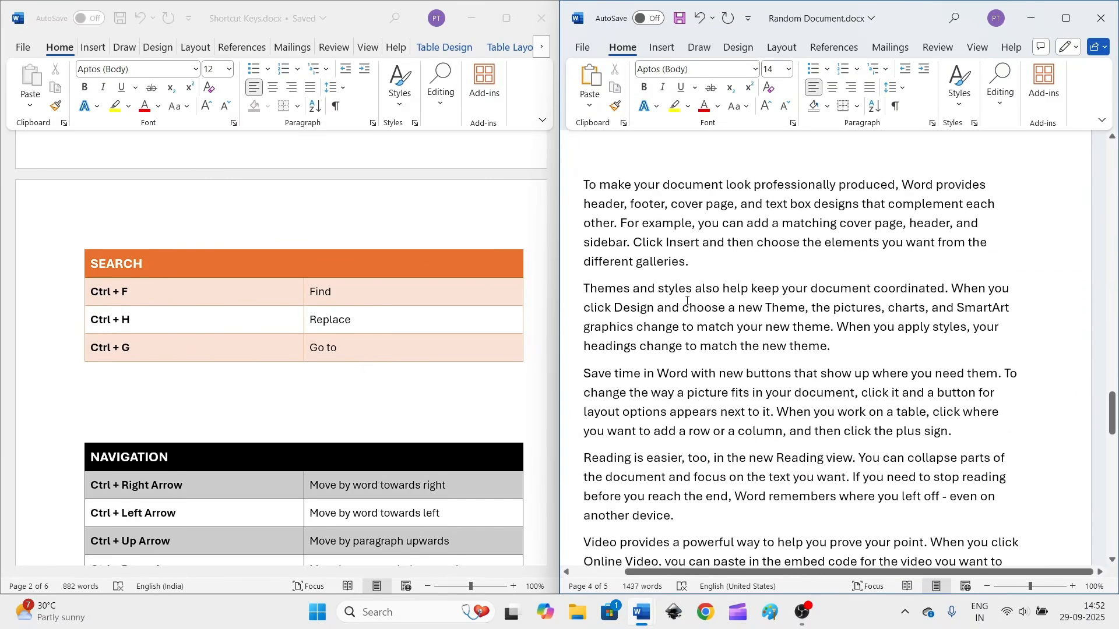
{"action": "left_click", "coordinate": [721, 328]}
{"action": "key", "text": "BackSpace"}
{"action": "scroll", "coordinate": [736, 327], "scroll_direction": "down", "scroll_amount": 3}
{"action": "scroll", "coordinate": [734, 328], "scroll_direction": "down", "scroll_amount": 9}
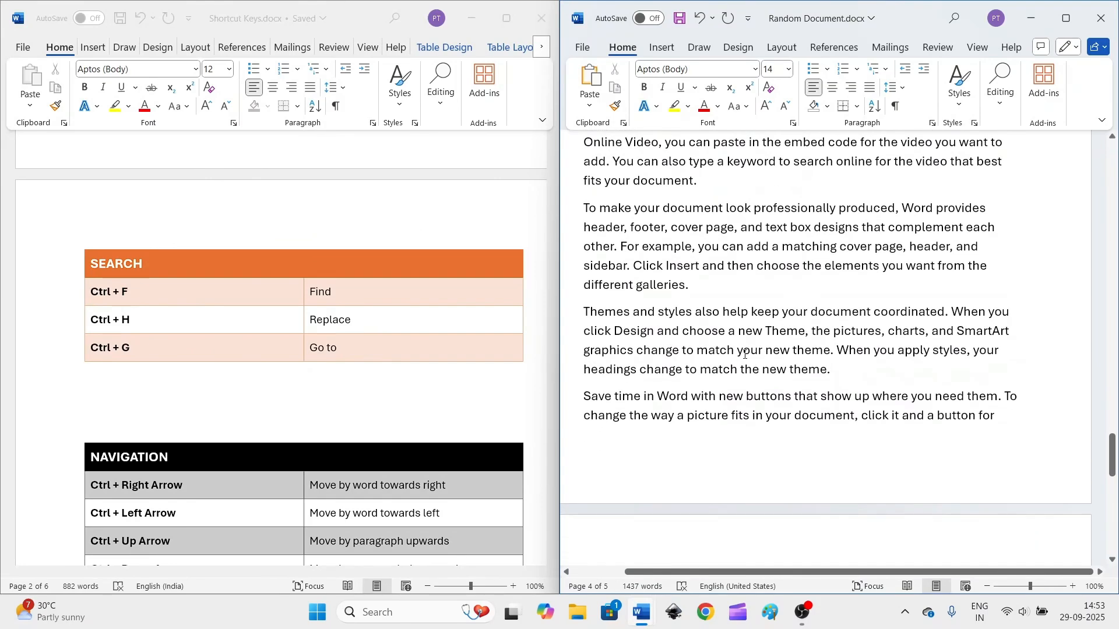
{"action": "left_click", "coordinate": [721, 351]}
{"action": "key", "text": "BackSpace"}
- Replace all occurrences of "mach" with "match" in Random Document.docx and close Find and Replace
{"action": "scroll", "coordinate": [721, 352], "scroll_direction": "up", "scroll_amount": 6}
{"action": "scroll", "coordinate": [721, 351], "scroll_direction": "up", "scroll_amount": 2}
{"action": "key", "text": "ctrl+h"}
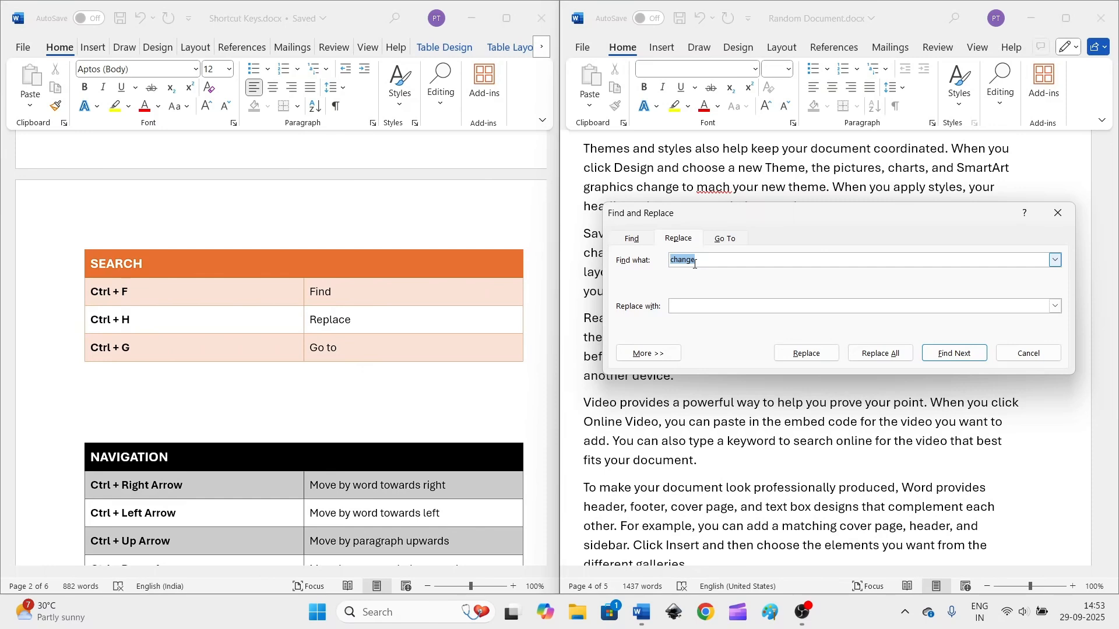
{"action": "type", "text": "mach"}
{"action": "left_click", "coordinate": [677, 306]}
{"action": "type", "text": "match"}
{"action": "left_click", "coordinate": [873, 354]}
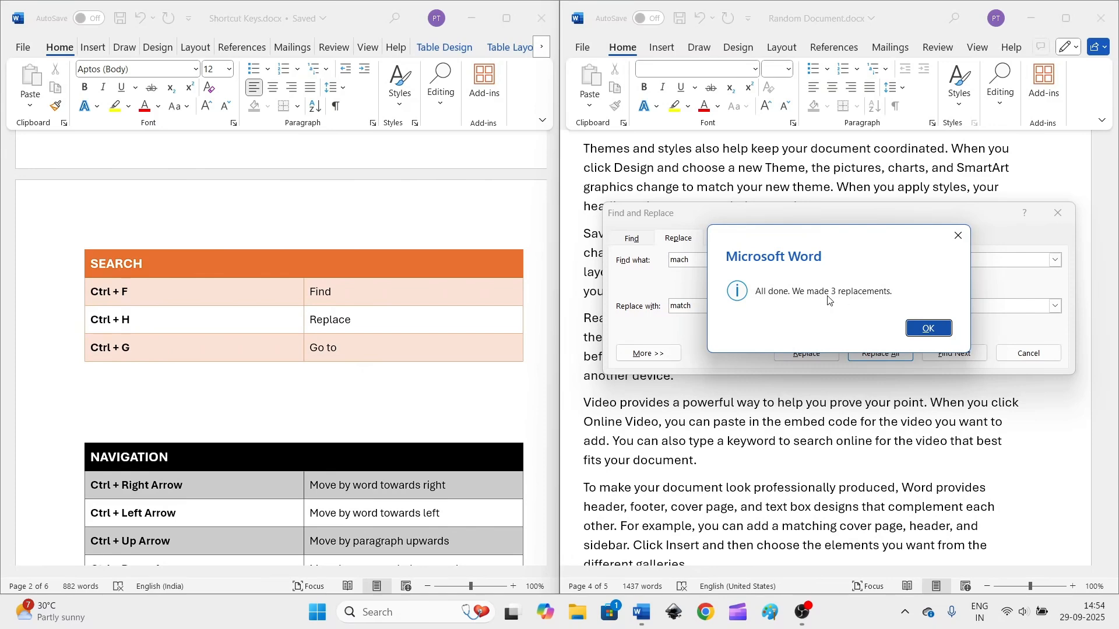
{"action": "left_click", "coordinate": [926, 330]}
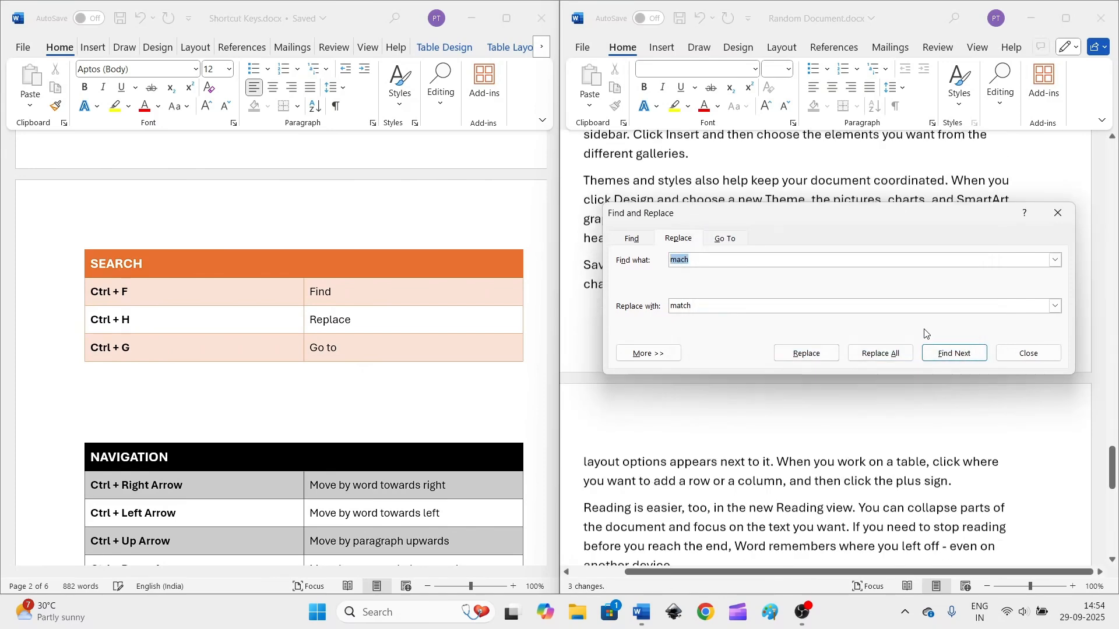
{"action": "left_click", "coordinate": [1011, 353]}
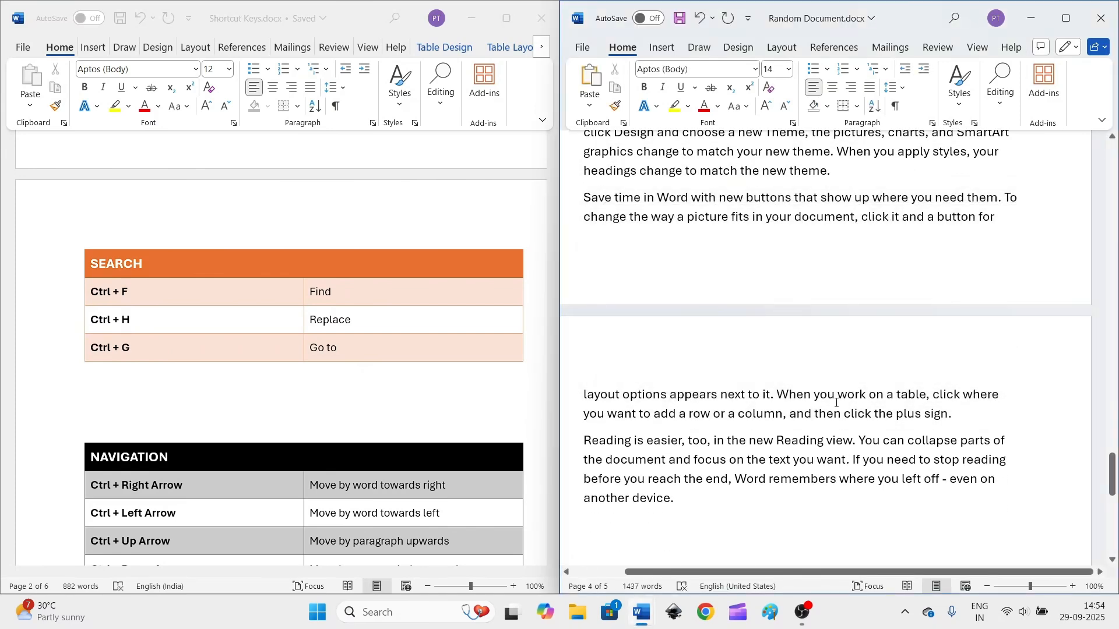
- Use Go To to jump to line 10 of Random Document.docx and close the dialog
{"action": "scroll", "coordinate": [656, 298], "scroll_direction": "up", "scroll_amount": 2}
{"action": "scroll", "coordinate": [720, 303], "scroll_direction": "up", "scroll_amount": 5}
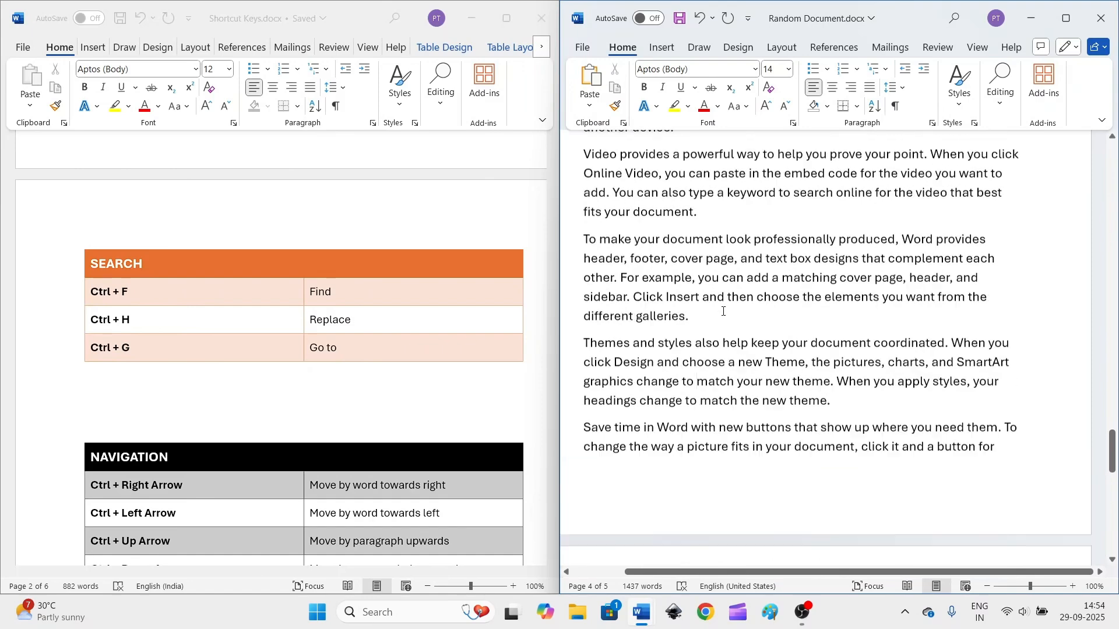
{"action": "scroll", "coordinate": [723, 312], "scroll_direction": "up", "scroll_amount": 2}
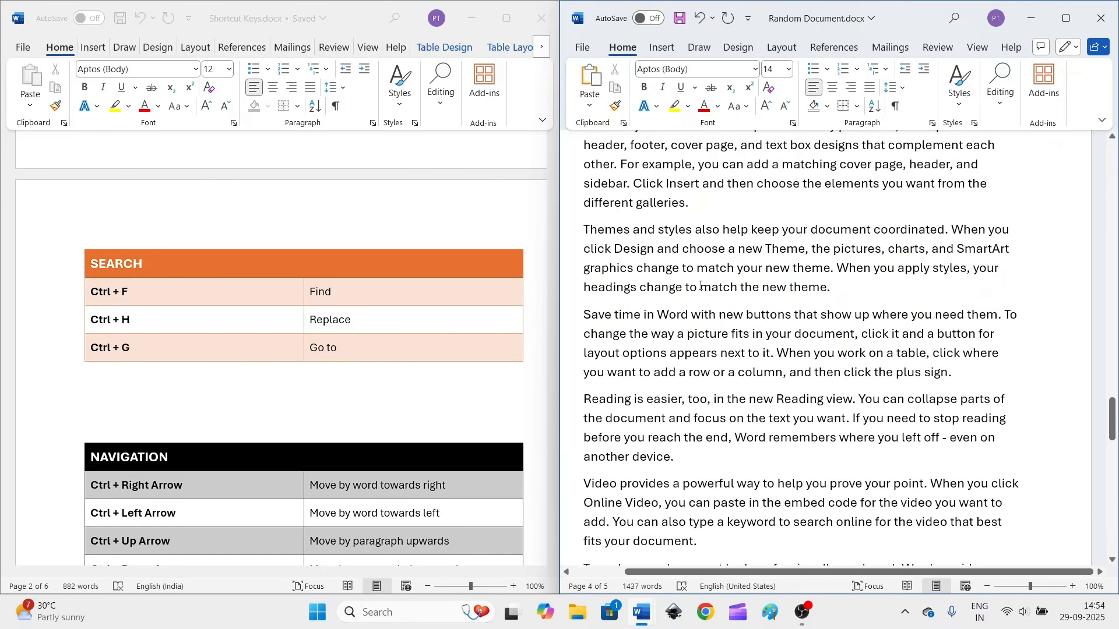
{"action": "scroll", "coordinate": [722, 274], "scroll_direction": "up", "scroll_amount": 9}
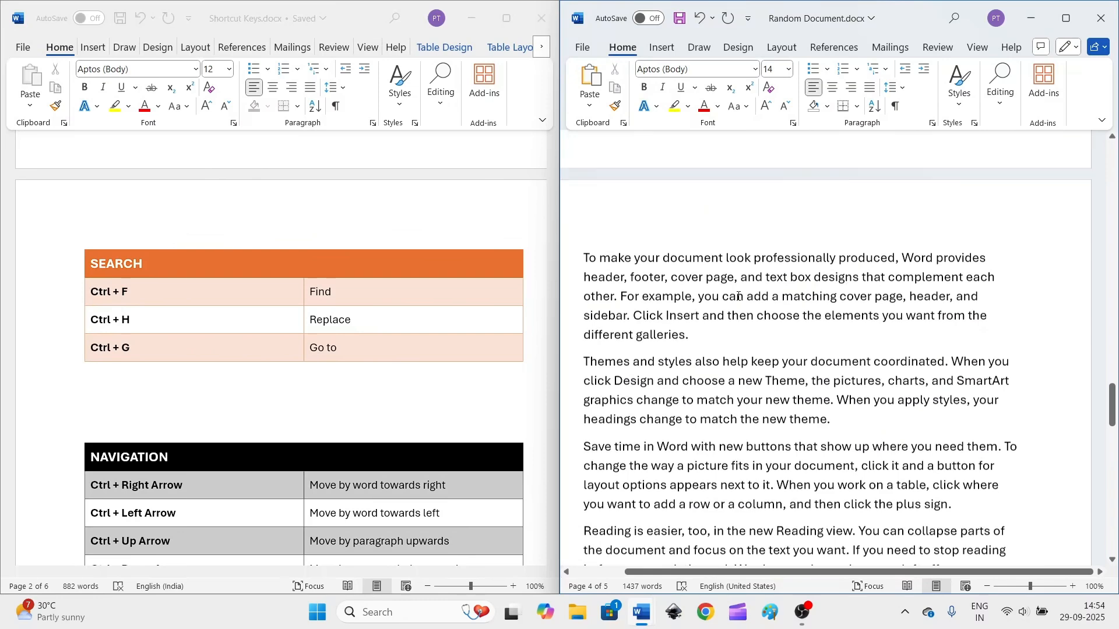
{"action": "scroll", "coordinate": [738, 297], "scroll_direction": "up", "scroll_amount": 1}
{"action": "scroll", "coordinate": [738, 297], "scroll_direction": "up", "scroll_amount": 1}
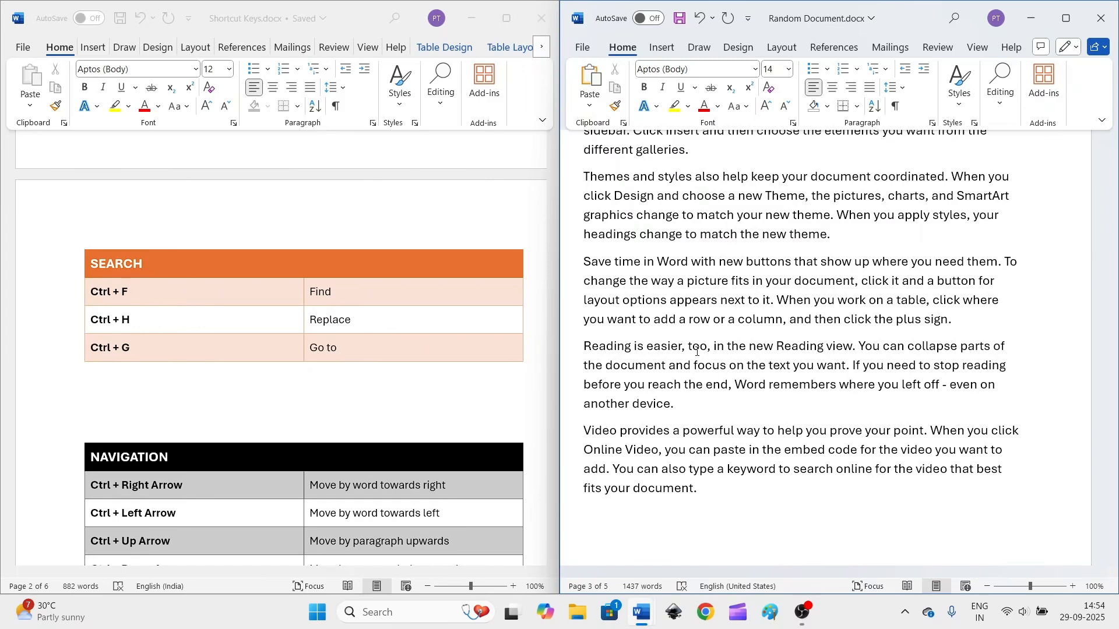
{"action": "key", "text": "ctrl+g"}
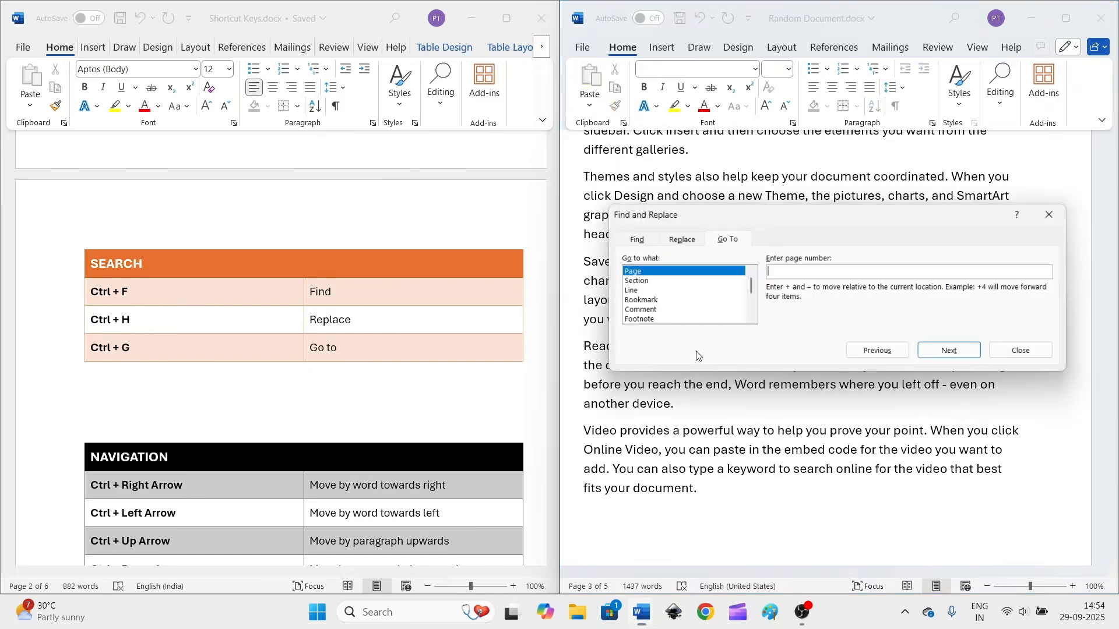
{"action": "left_click", "coordinate": [628, 292]}
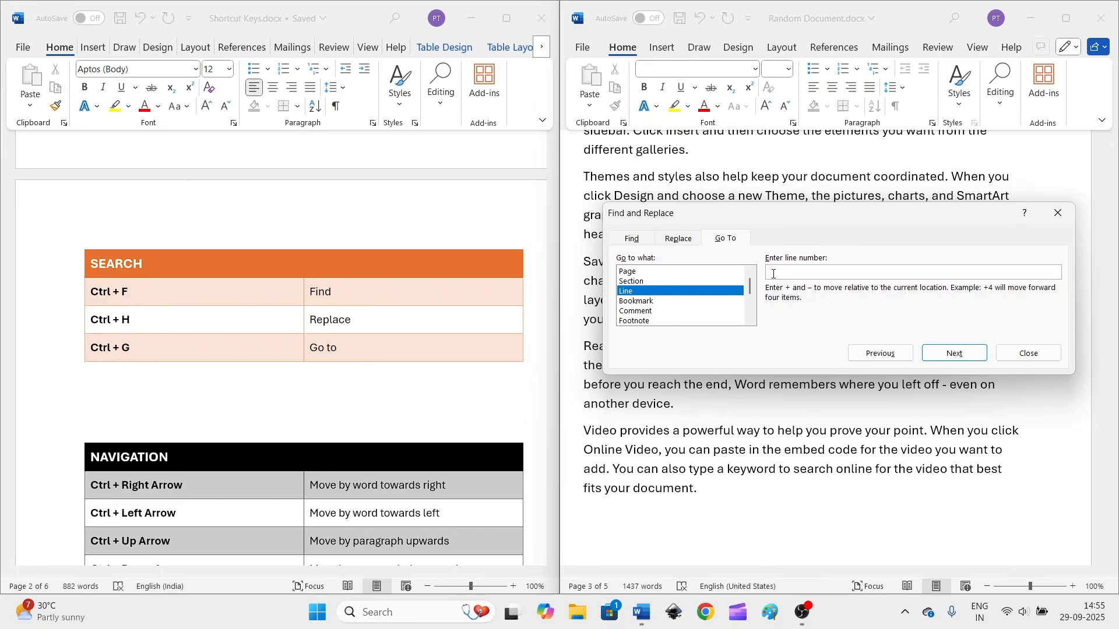
{"action": "type", "text": "10"}
{"action": "left_click", "coordinate": [948, 362]}
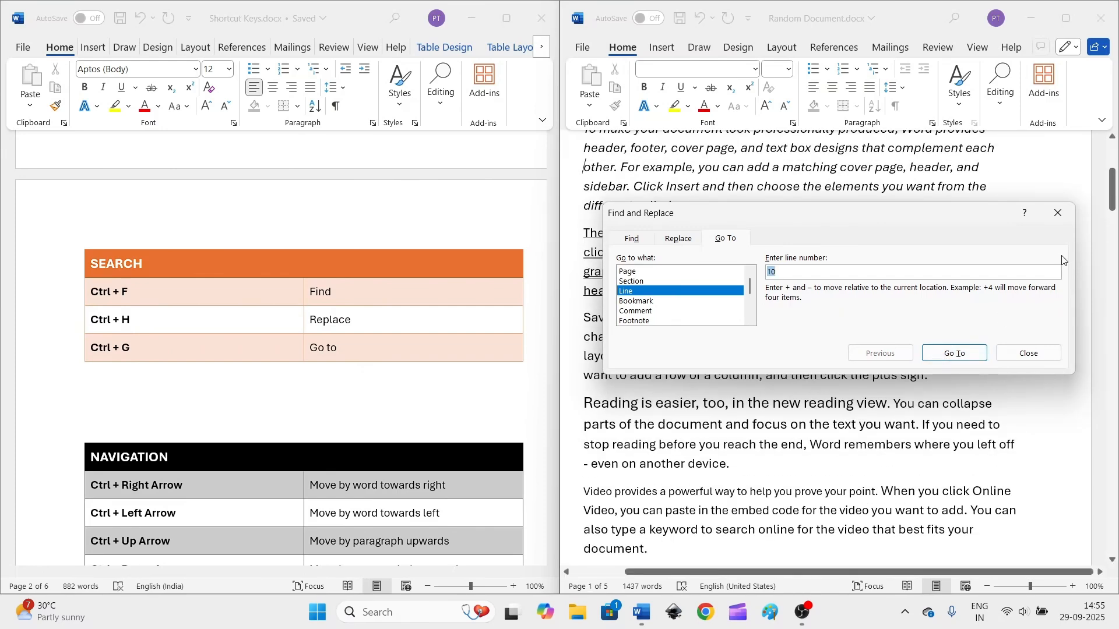
{"action": "left_click", "coordinate": [1059, 215]}
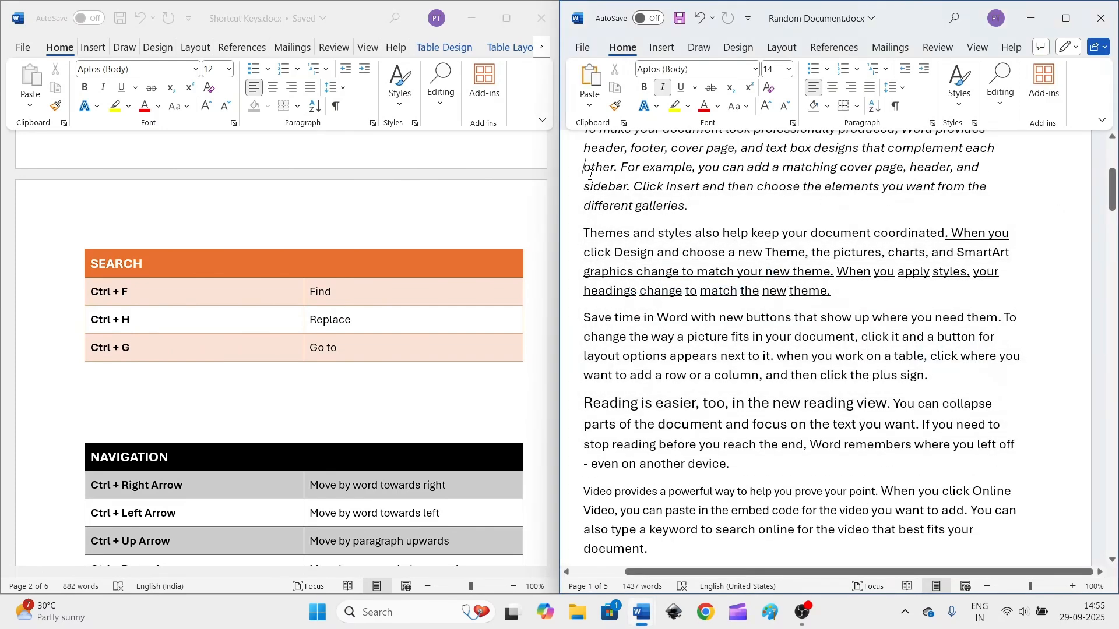
- Bring up the Navigation table in Shortcut Keys.docx, jump to the start of Random Document.docx and move the cursor rightwards word by word
{"action": "scroll", "coordinate": [659, 251], "scroll_direction": "up", "scroll_amount": 3}
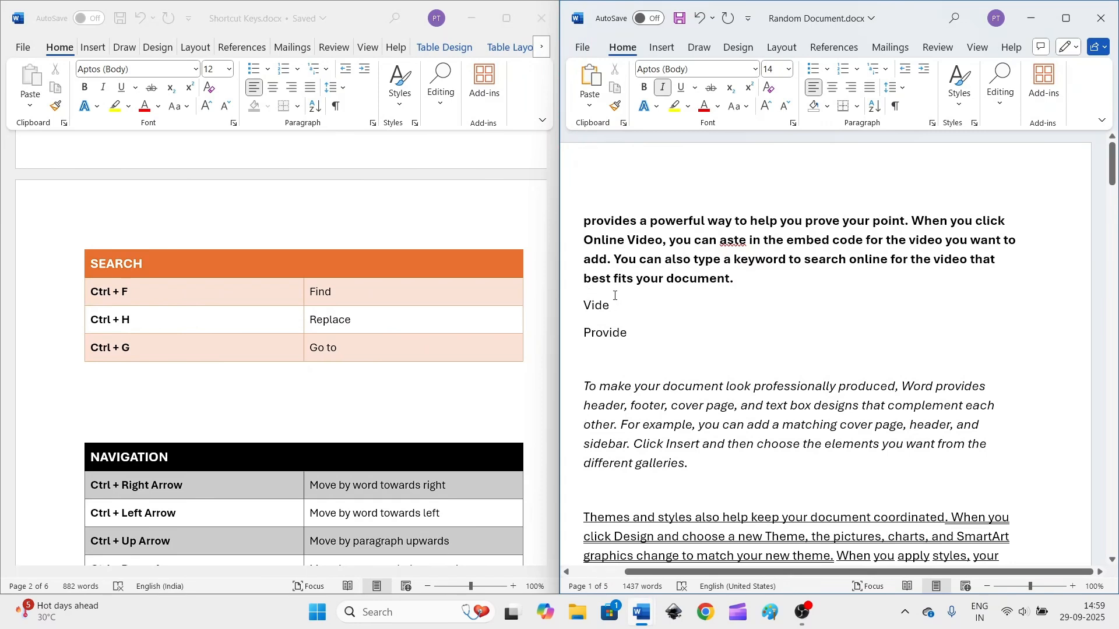
{"action": "scroll", "coordinate": [513, 350], "scroll_direction": "down", "scroll_amount": 5}
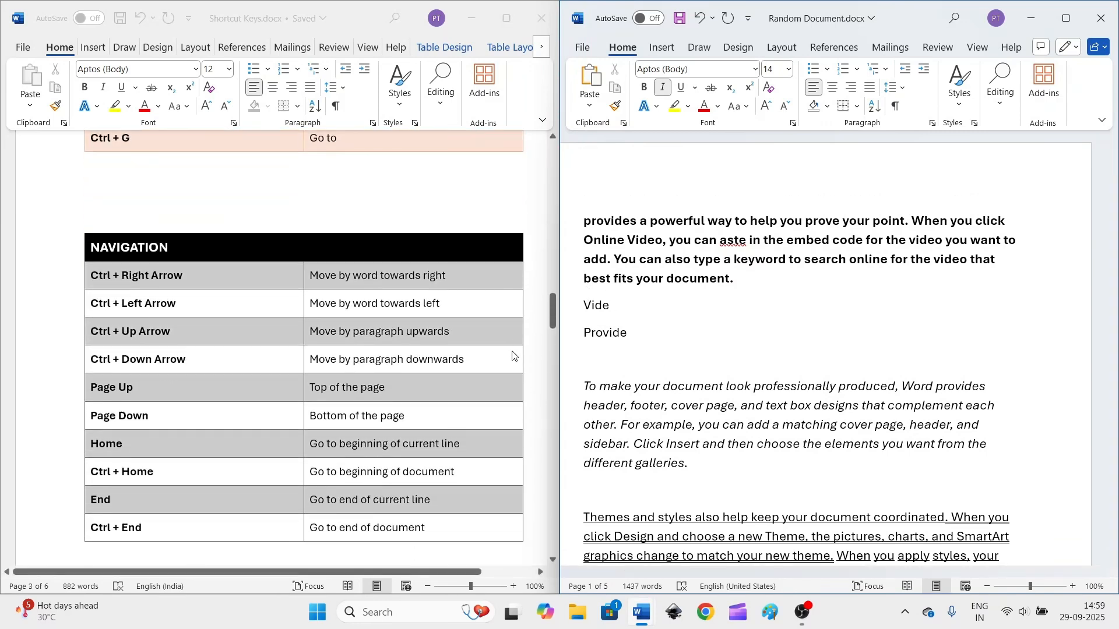
{"action": "scroll", "coordinate": [513, 354], "scroll_direction": "down", "scroll_amount": 1}
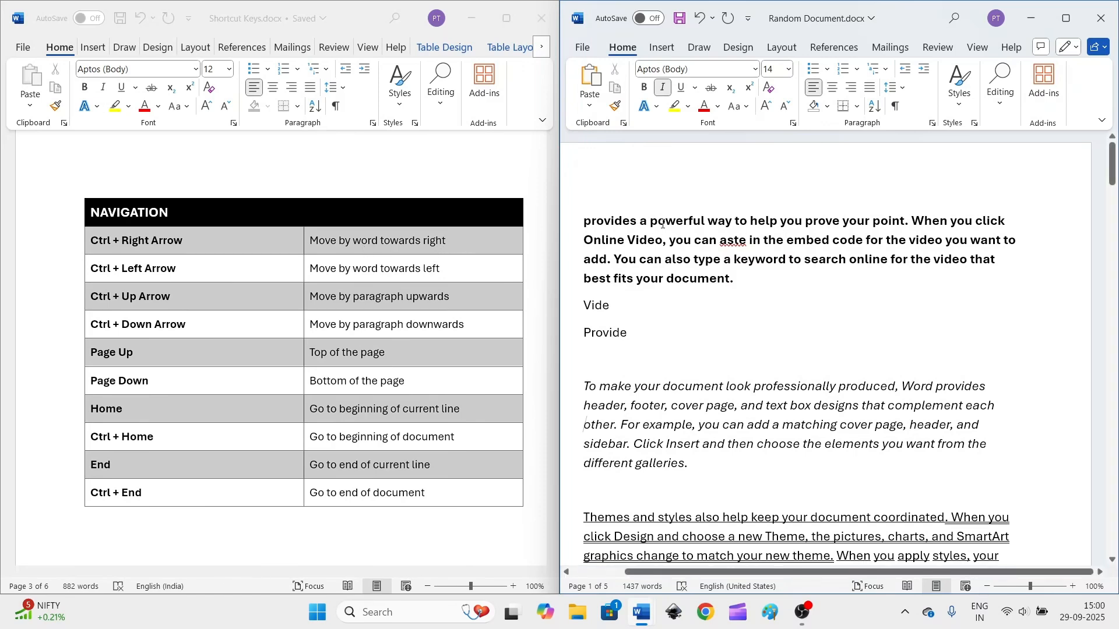
{"action": "key", "text": "ctrl+Home"}
{"action": "key", "text": "ctrl+Right"}
{"action": "key", "text": "ctrl+Right"}
{"action": "key", "text": "ctrl+Right"}
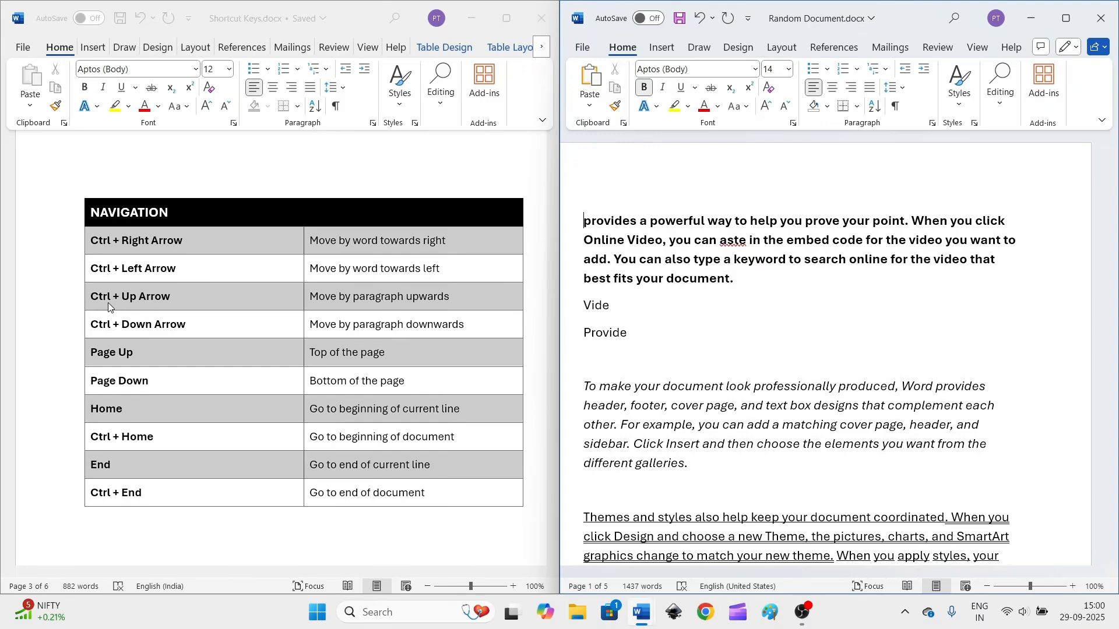
- Place the cursor at the start of the "Video provides" paragraph on page 1 and move it upwards paragraph by paragraph to "Themes and styles"
{"action": "scroll", "coordinate": [708, 378], "scroll_direction": "down", "scroll_amount": 6}
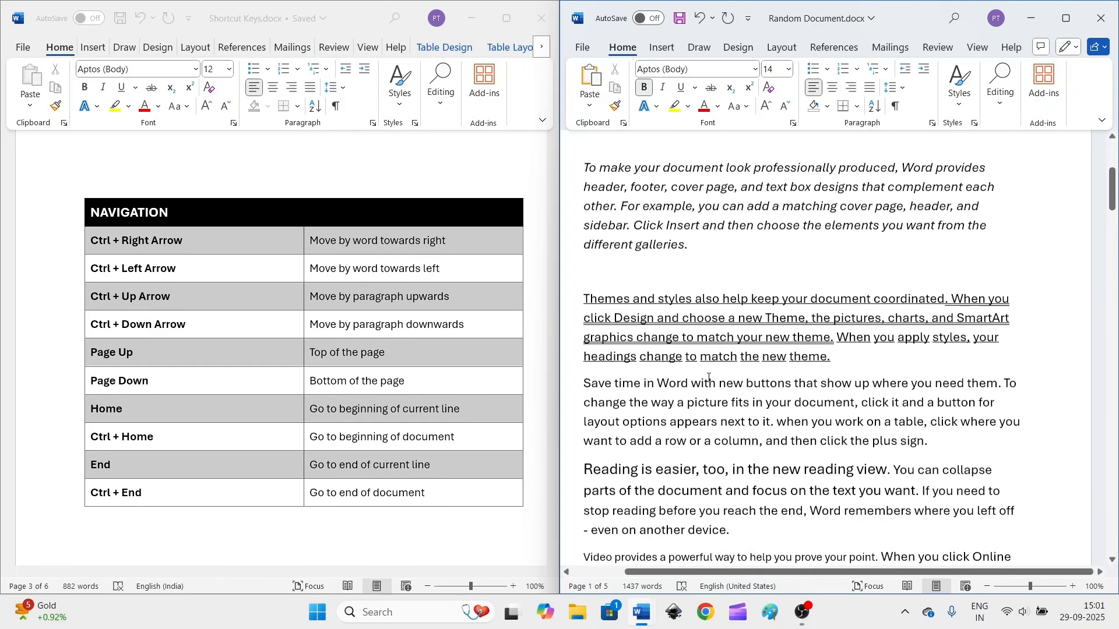
{"action": "scroll", "coordinate": [709, 378], "scroll_direction": "up", "scroll_amount": 1}
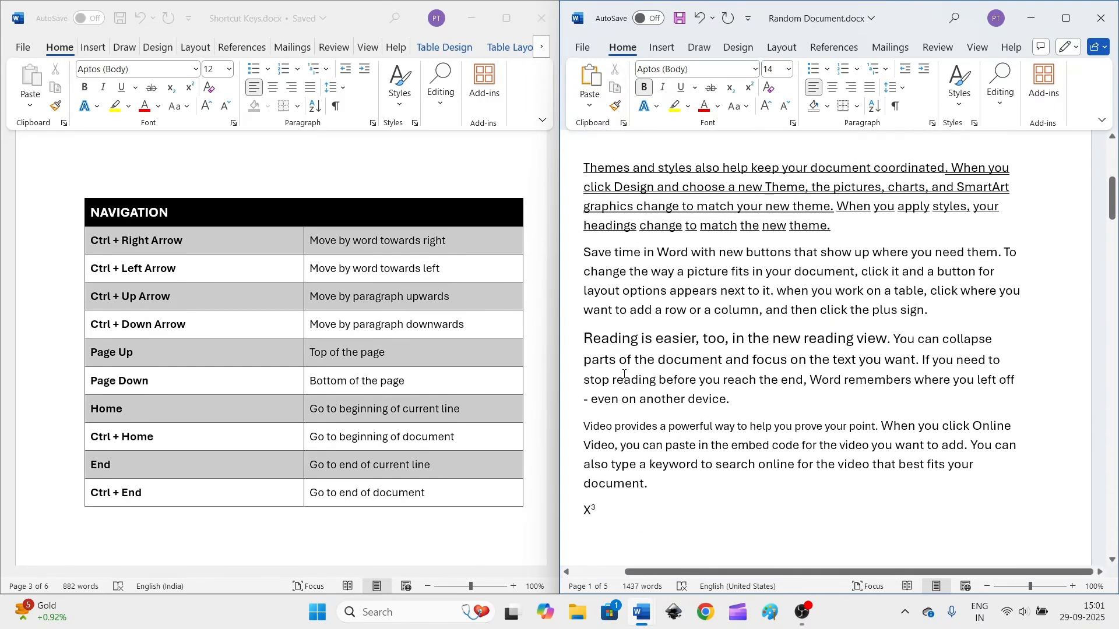
{"action": "left_click", "coordinate": [586, 427]}
{"action": "key", "text": "Up"}
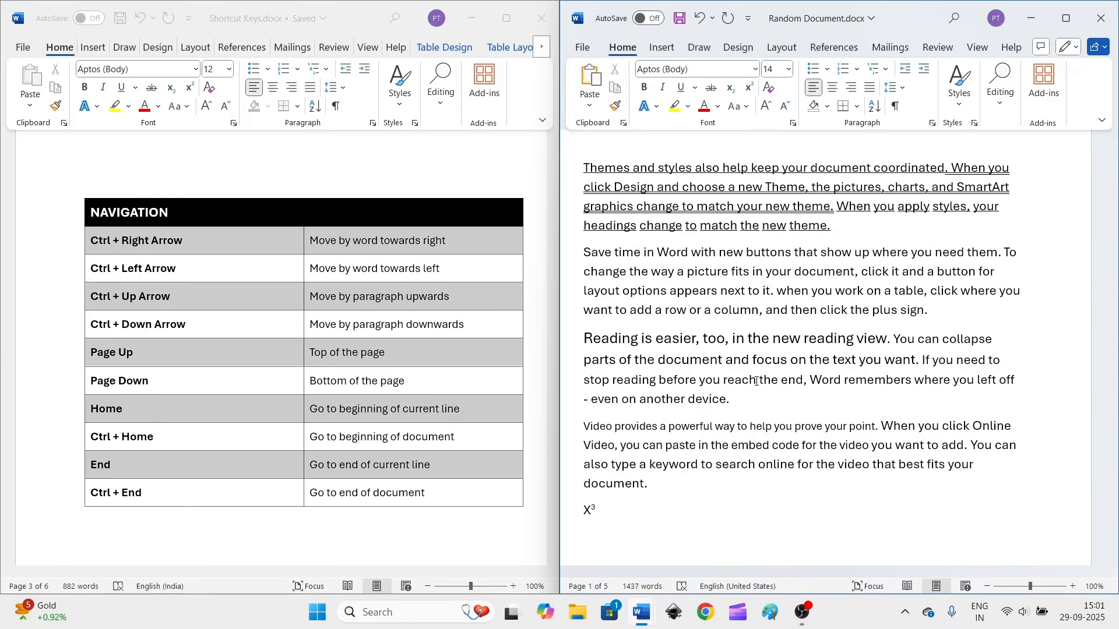
{"action": "key", "text": "ctrl+Up"}
{"action": "key", "text": "ctrl+Up"}
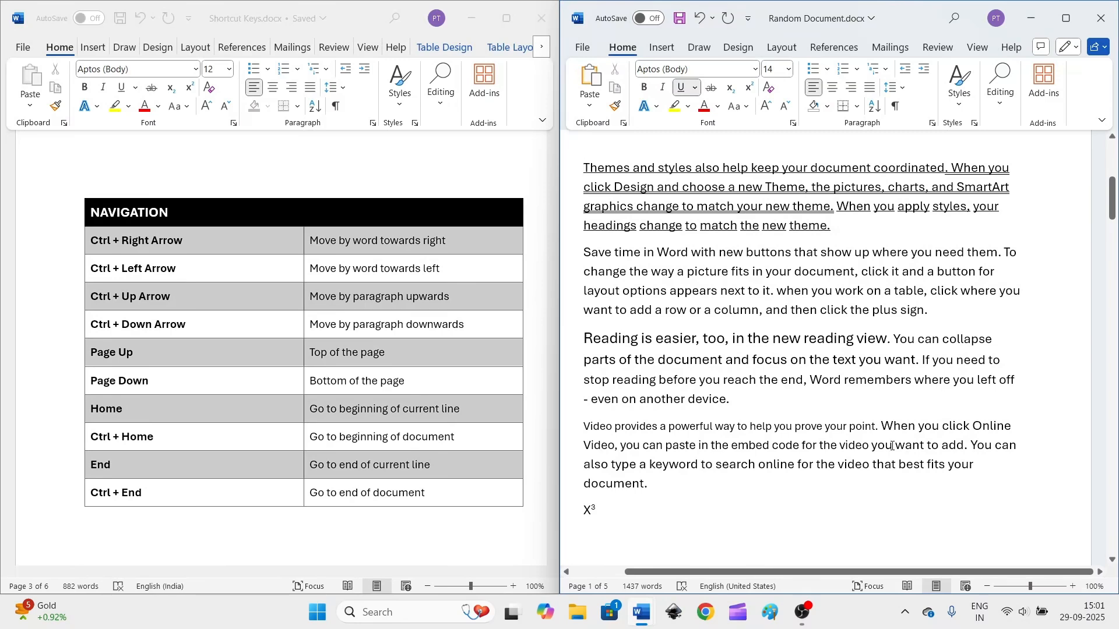
- Move up and down by paragraph on page 1 and insert 9 at the start of the "Video provides" paragraph
{"action": "key", "text": "ctrl+Down"}
{"action": "key", "text": "ctrl+Up"}
{"action": "key", "text": "ctrl+Up"}
{"action": "key", "text": "ctrl+Up"}
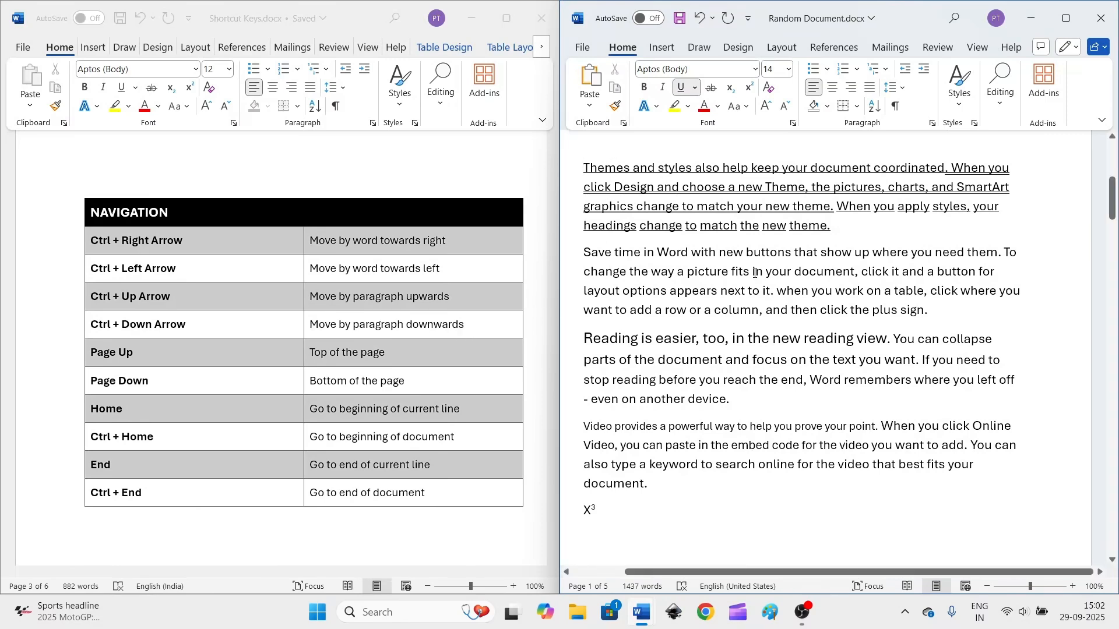
{"action": "key", "text": "ctrl+Down"}
{"action": "type", "text": "9"}
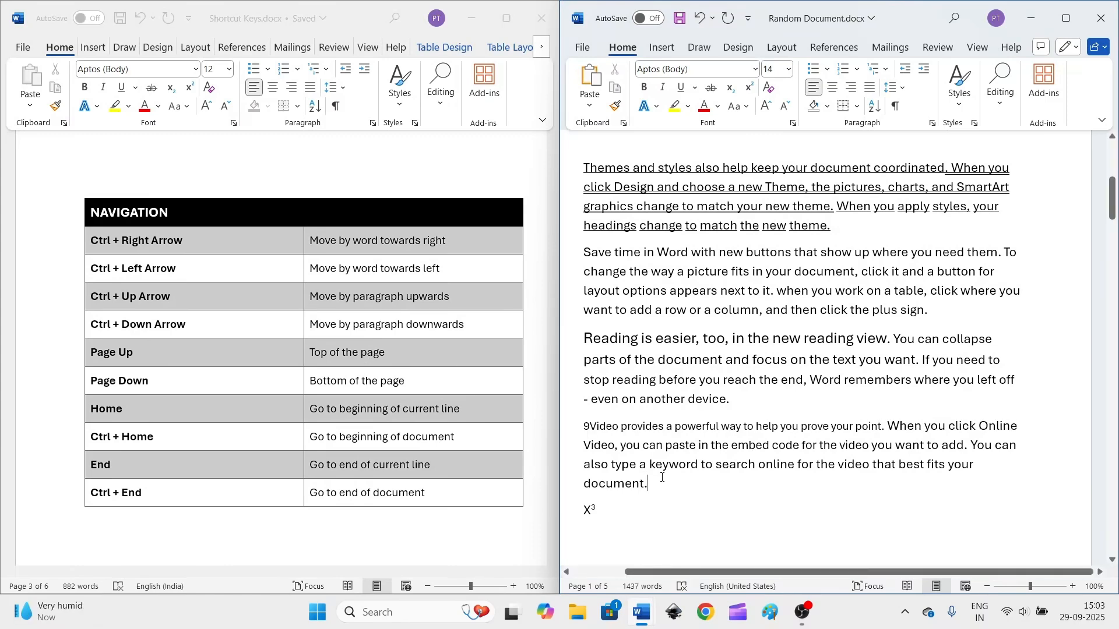
- Move the cursor upwards paragraph by paragraph from the end of the "Video provides" paragraph to the italic paragraph on page 1
{"action": "key", "text": "ctrl+Up"}
{"action": "key", "text": "ctrl+Up"}
{"action": "key", "text": "ctrl+Up"}
{"action": "key", "text": "ctrl+Up"}
{"action": "key", "text": "ctrl+Up"}
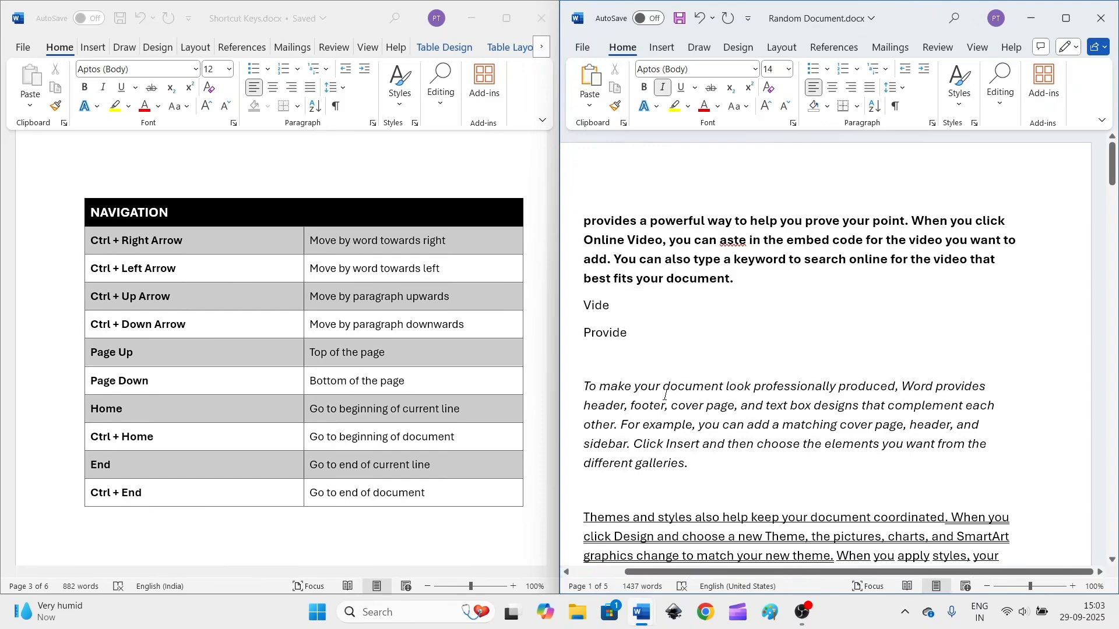
- Jump between the beginning and the end of Random Document.docx, finishing at the end
{"action": "key", "text": "ctrl+End"}
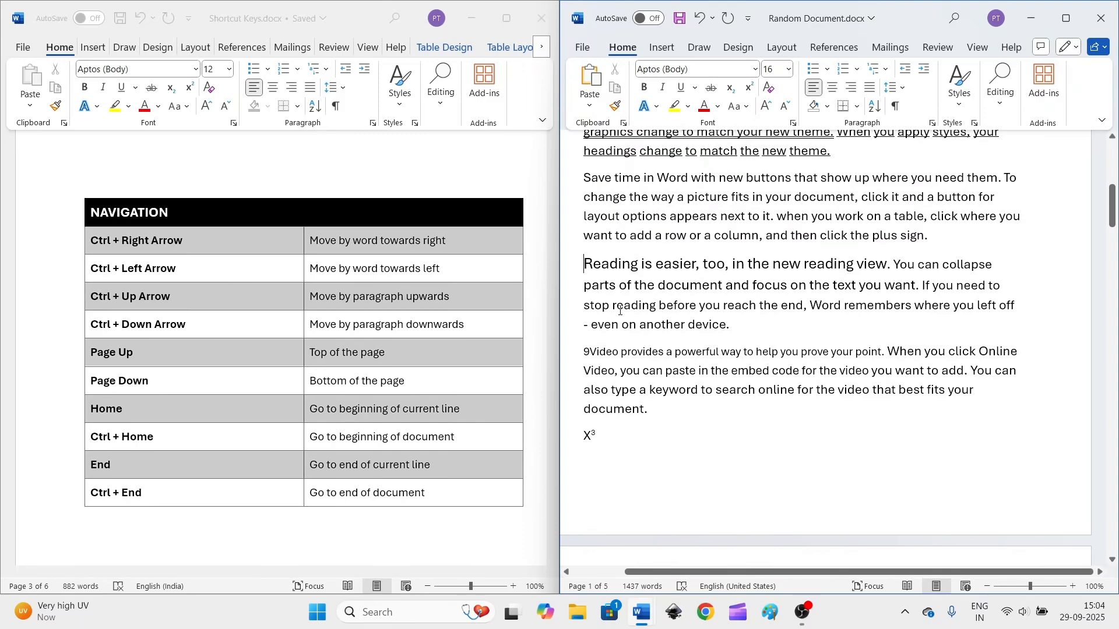
{"action": "key", "text": "ctrl+Home"}
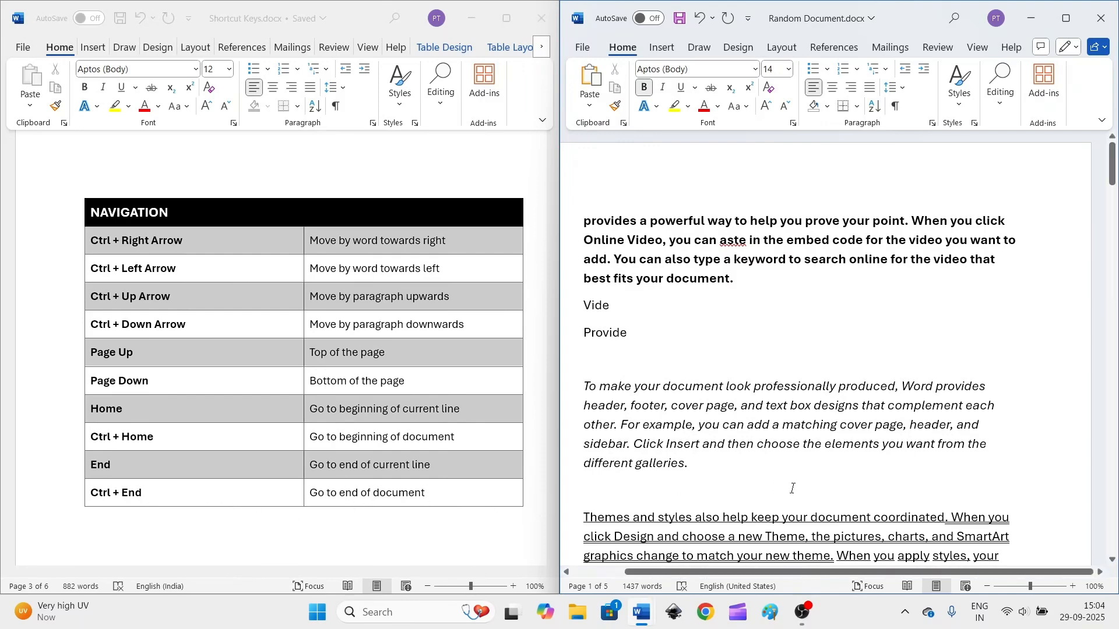
{"action": "key", "text": "ctrl+End"}
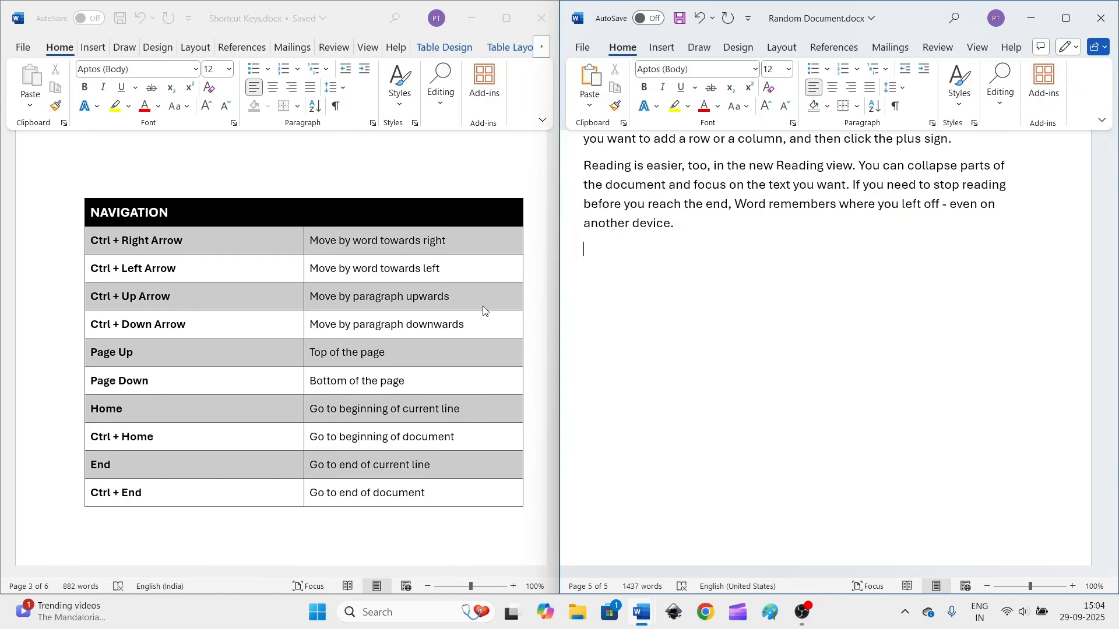
- Look through the Selection, Insert, Paragraphs, Deletion, Formatting and Others shortcut tables in Shortcut Keys.docx
{"action": "scroll", "coordinate": [479, 314], "scroll_direction": "down", "scroll_amount": 8}
{"action": "scroll", "coordinate": [475, 321], "scroll_direction": "down", "scroll_amount": 8}
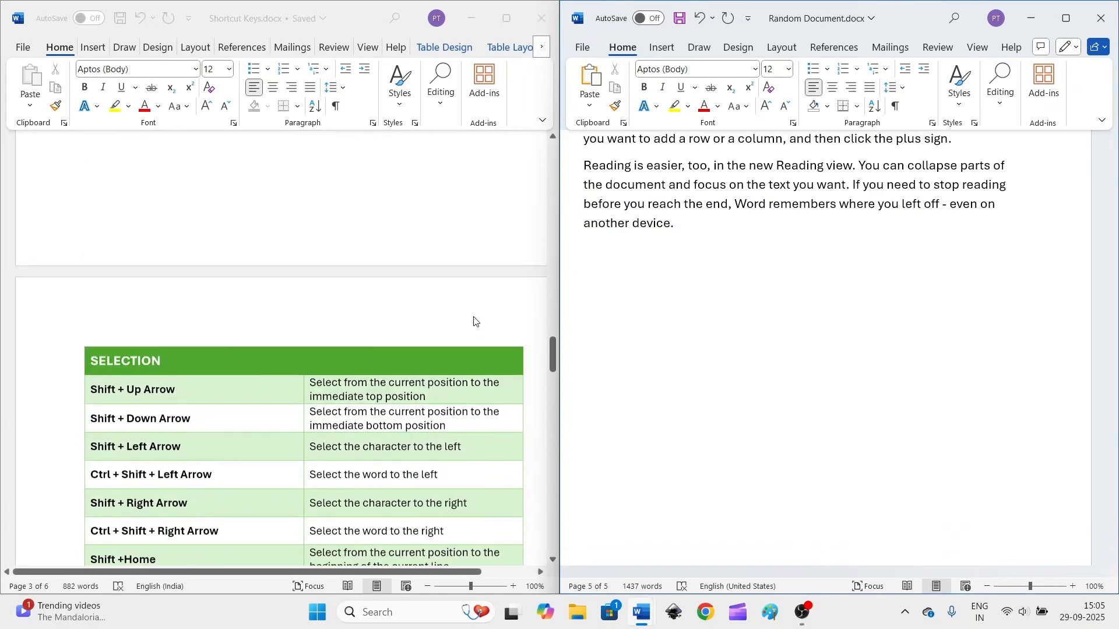
{"action": "scroll", "coordinate": [471, 327], "scroll_direction": "down", "scroll_amount": 10}
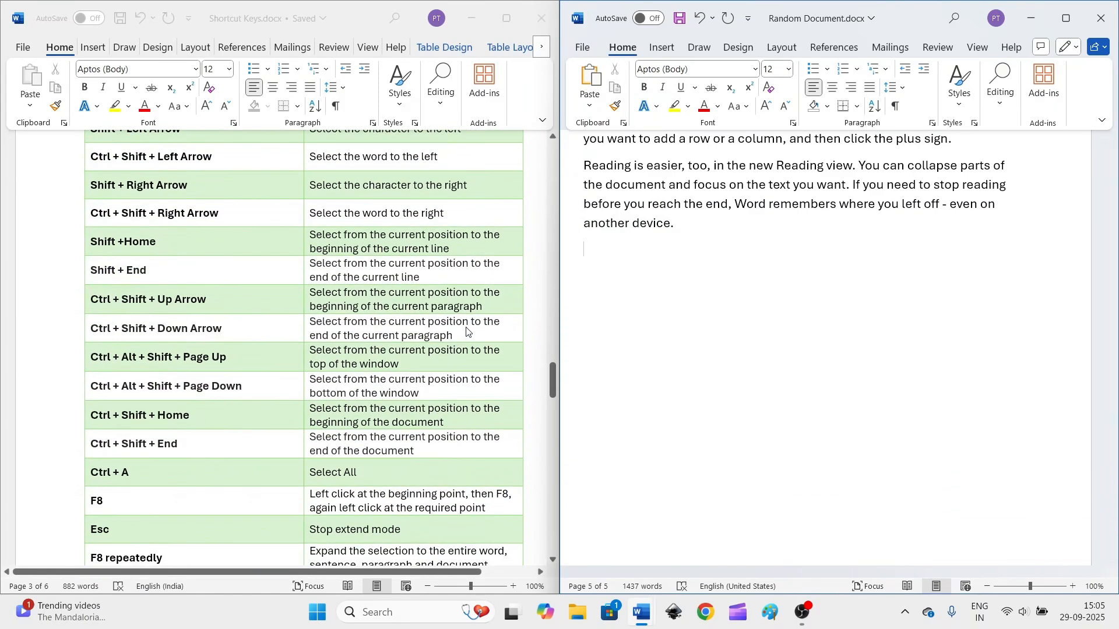
{"action": "scroll", "coordinate": [460, 337], "scroll_direction": "down", "scroll_amount": 9}
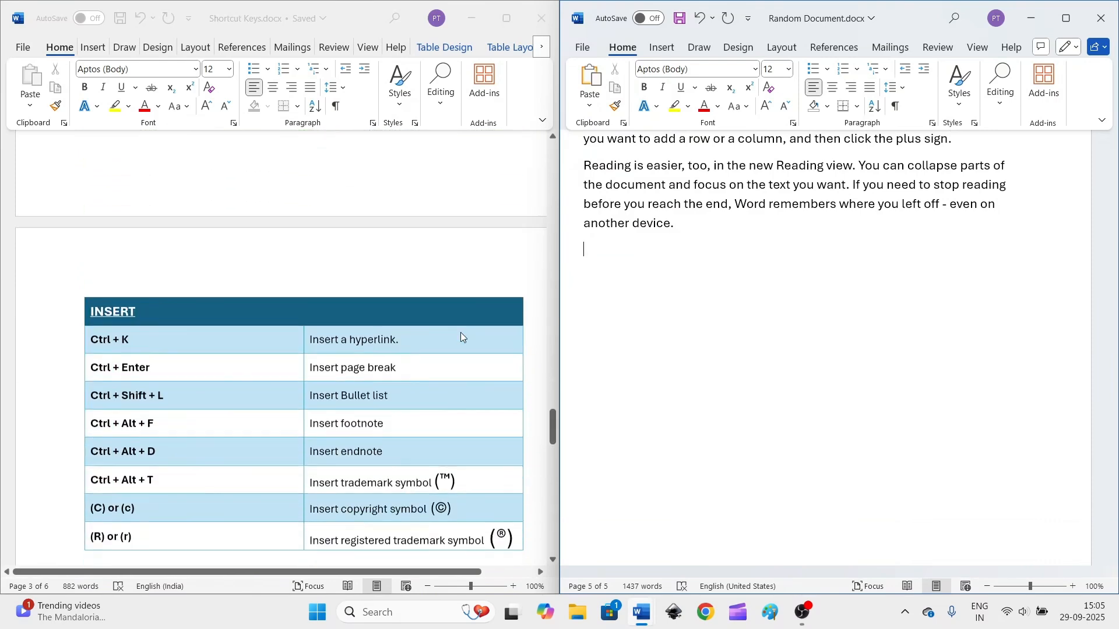
{"action": "scroll", "coordinate": [457, 338], "scroll_direction": "down", "scroll_amount": 10}
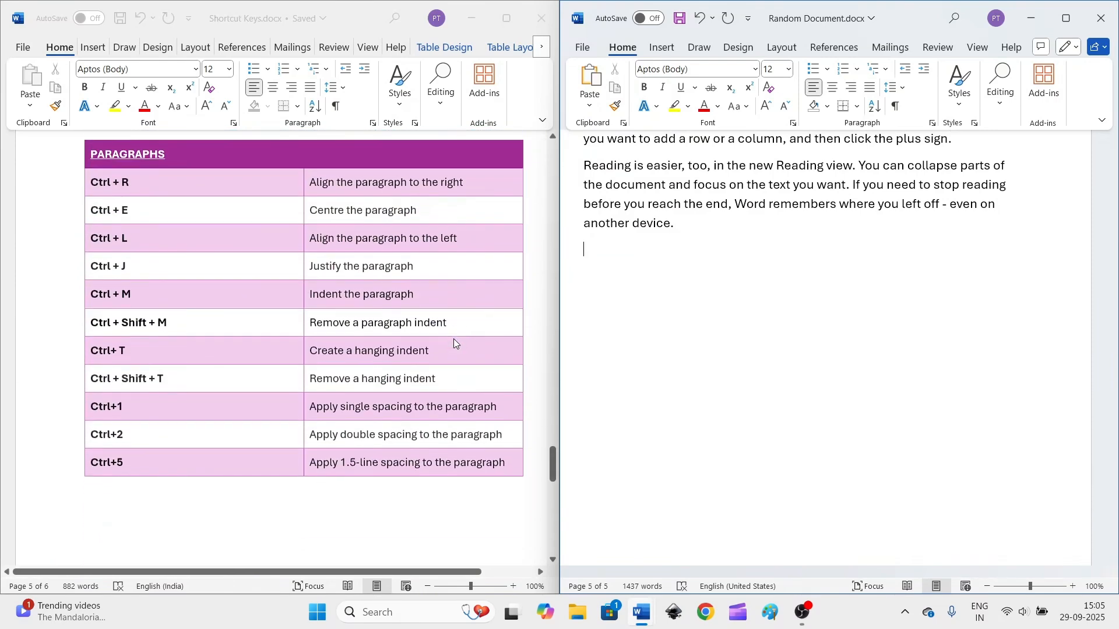
{"action": "scroll", "coordinate": [452, 348], "scroll_direction": "down", "scroll_amount": 10}
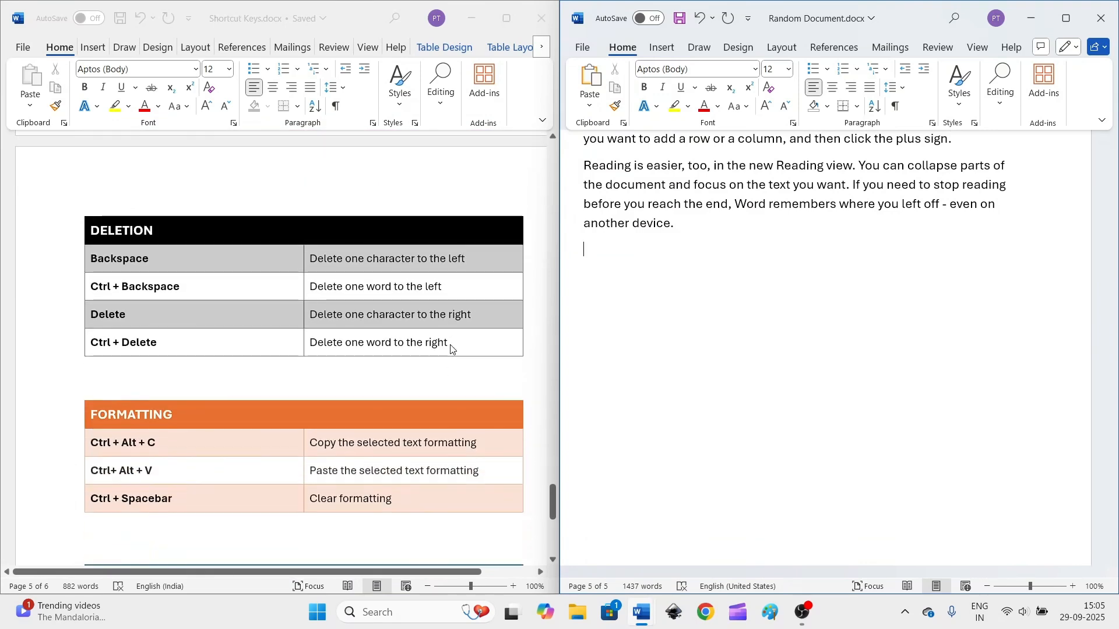
{"action": "scroll", "coordinate": [452, 352], "scroll_direction": "down", "scroll_amount": 6}
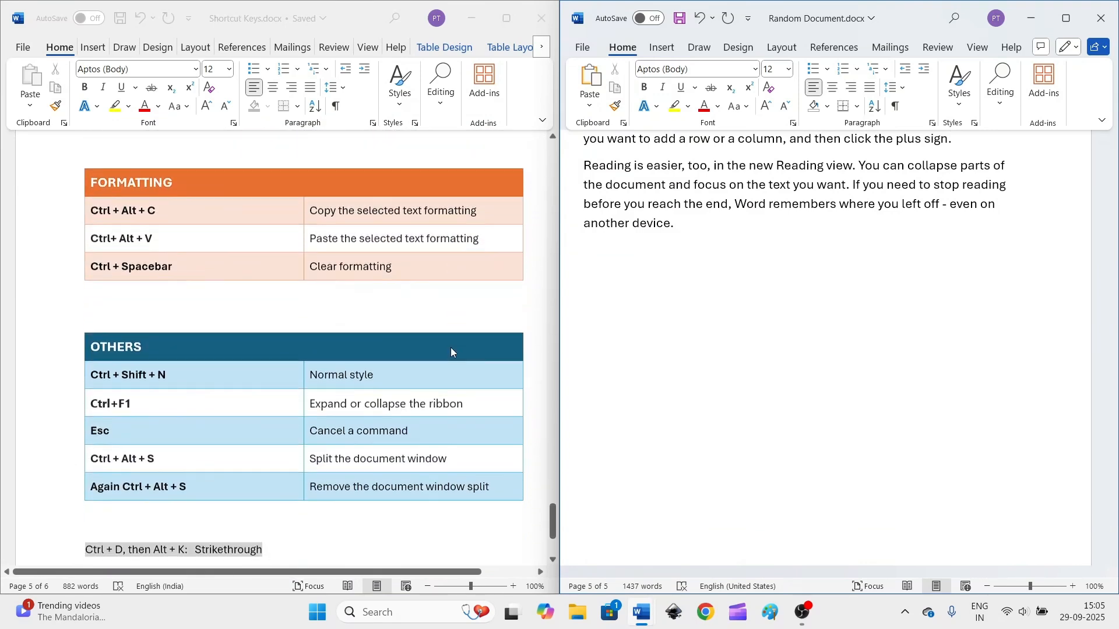